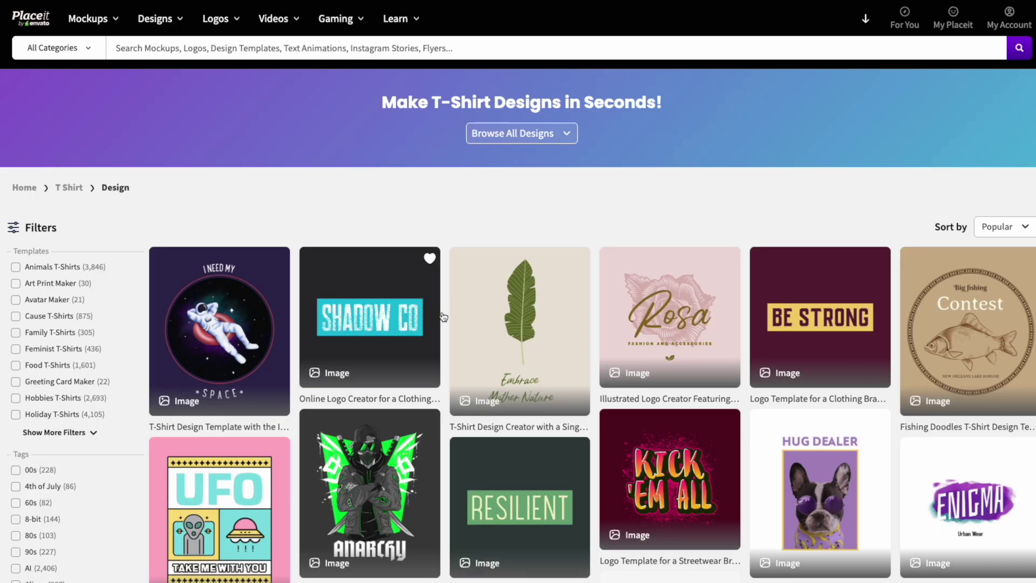
scroll(561, 324, down, 12)
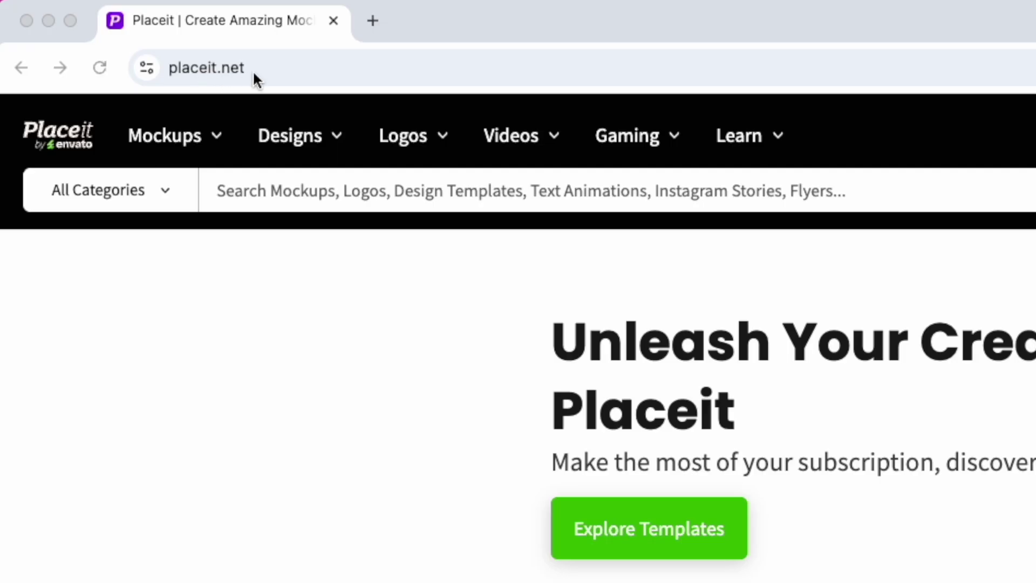
scroll(518, 405, down, 3)
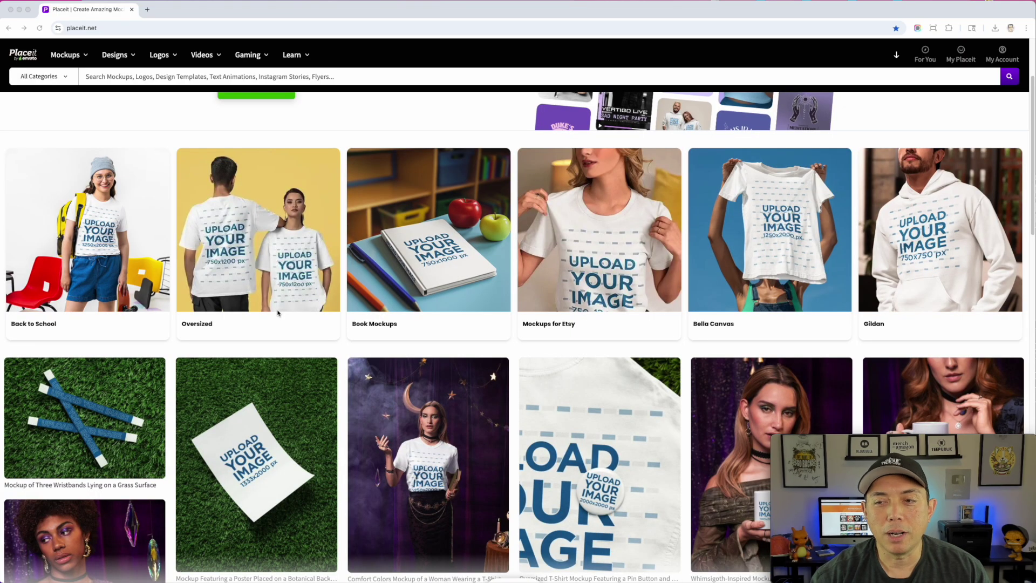
scroll(278, 313, down, 2)
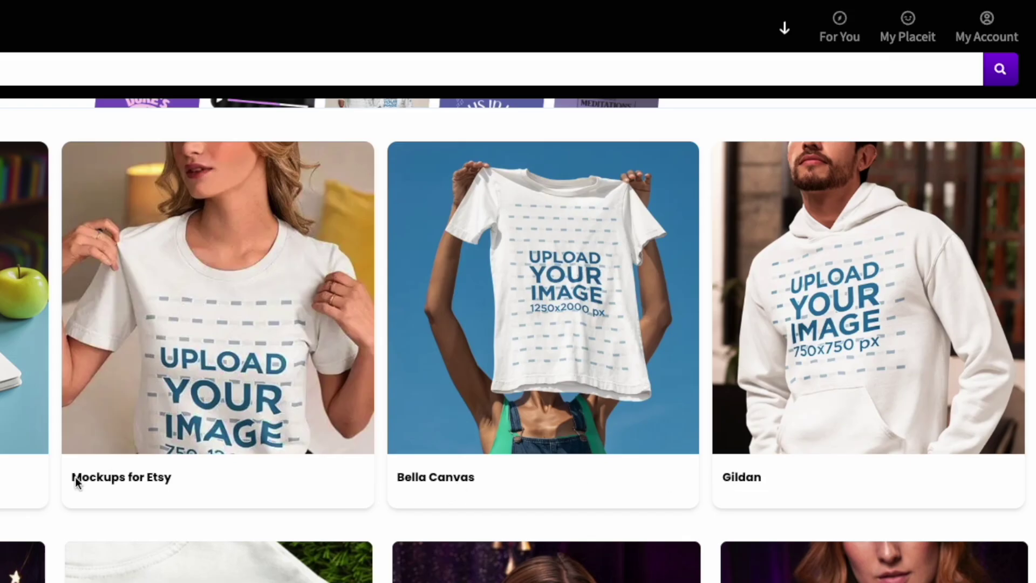
scroll(78, 479, up, 2)
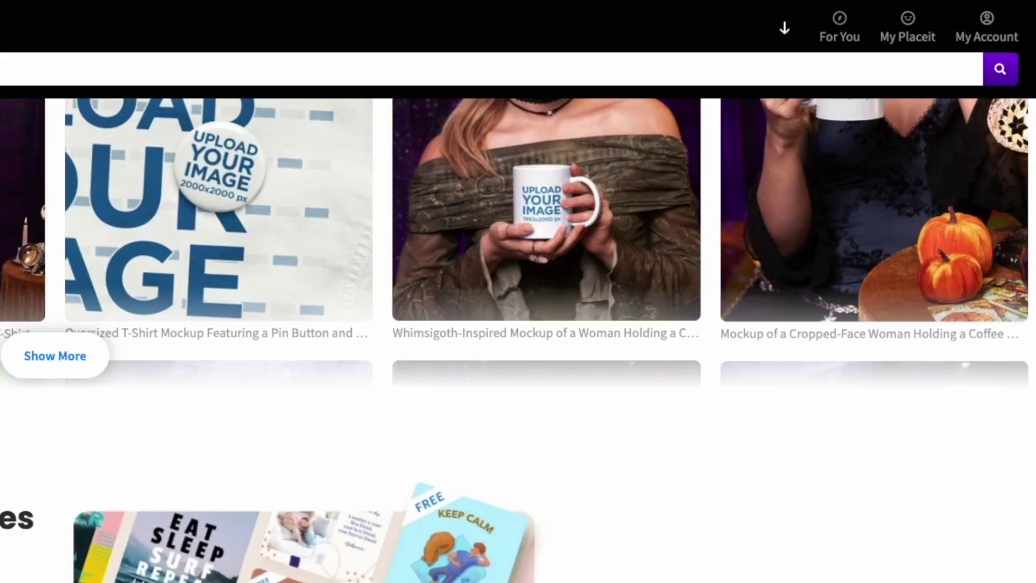
scroll(519, 302, up, 2)
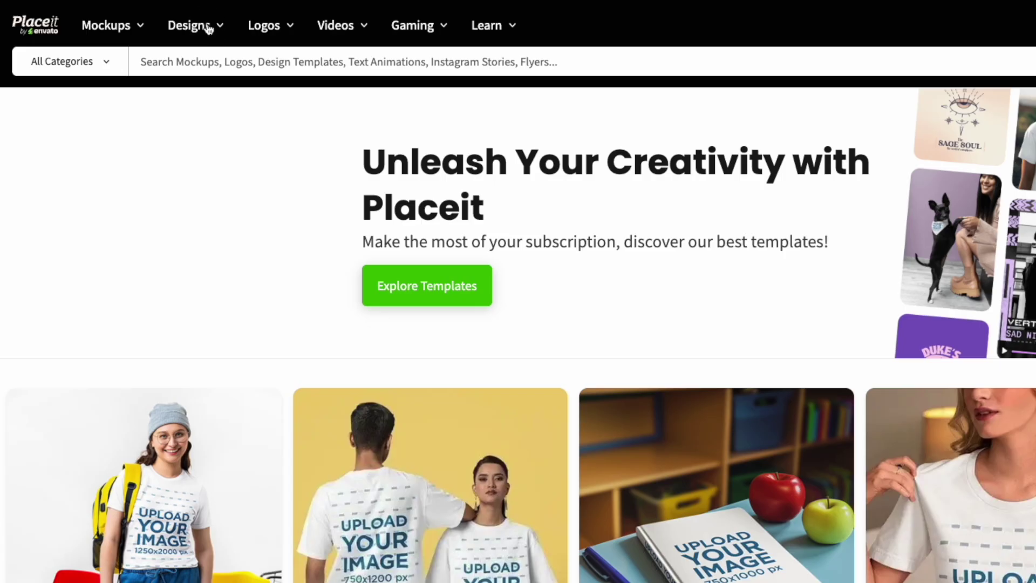
Open the T-Shirt Designs category from the Merch & Print design templates.
click(122, 57)
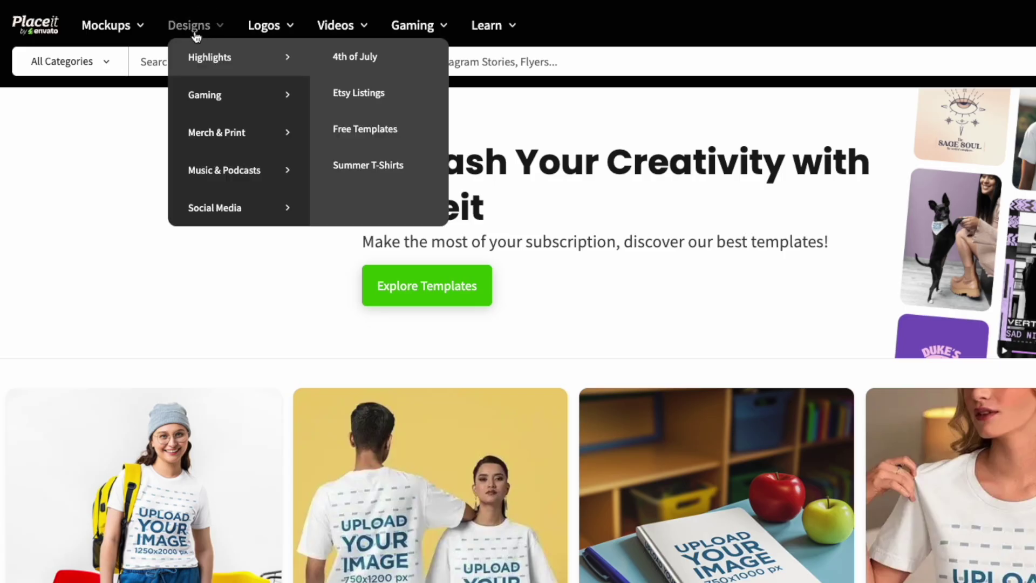
mouse_move(209, 136)
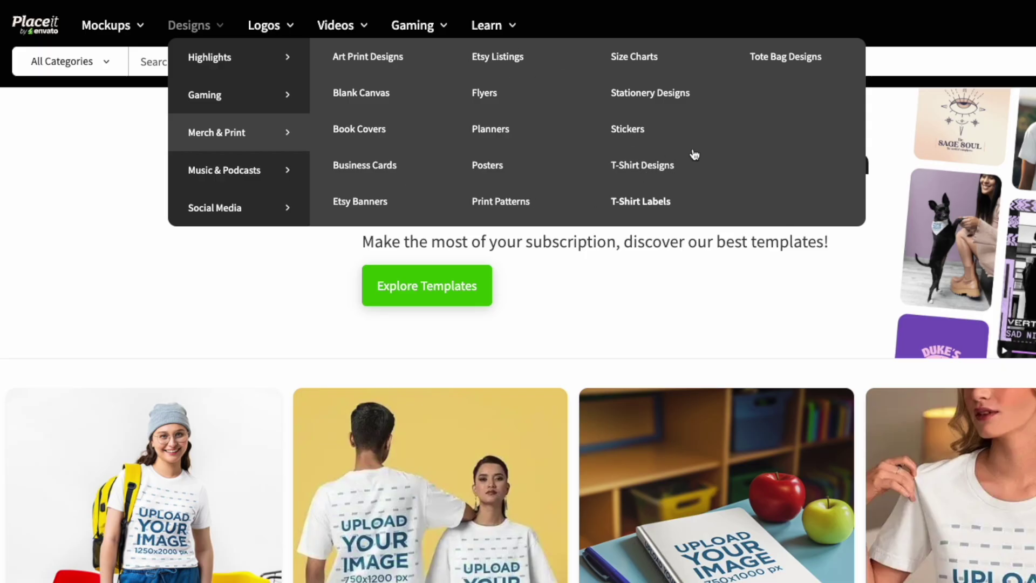
mouse_move(277, 30)
mouse_move(230, 28)
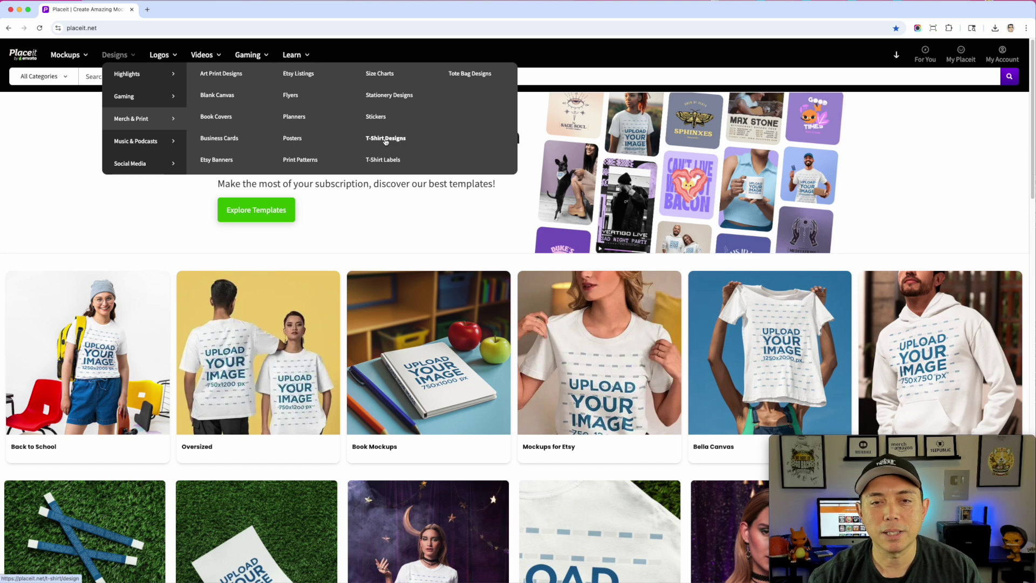
click(386, 139)
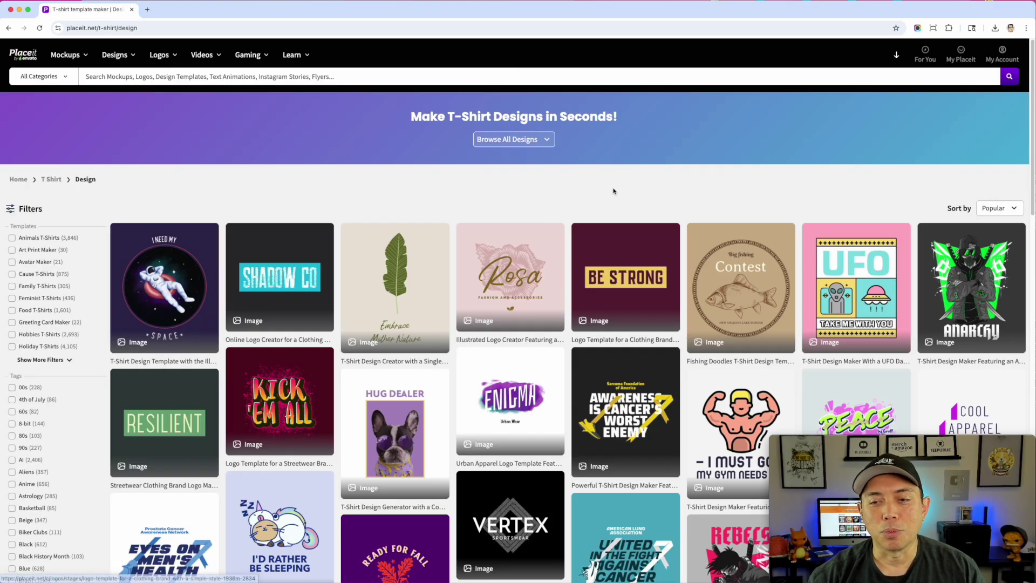
Look over the extent of the T-shirt design library and expand the full list of template filters.
scroll(613, 248, down, 3)
scroll(613, 248, down, 20)
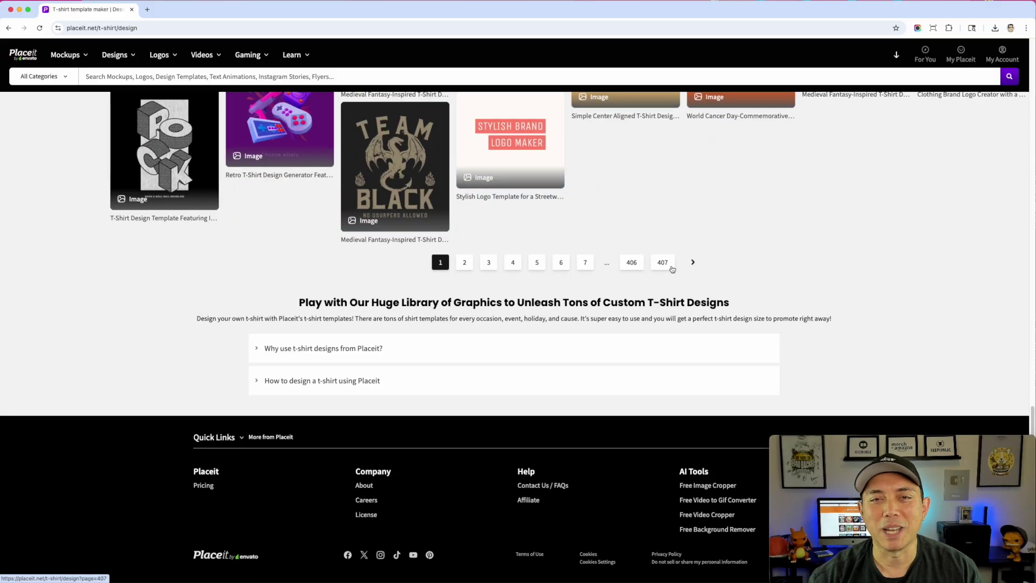
scroll(644, 285, up, 20)
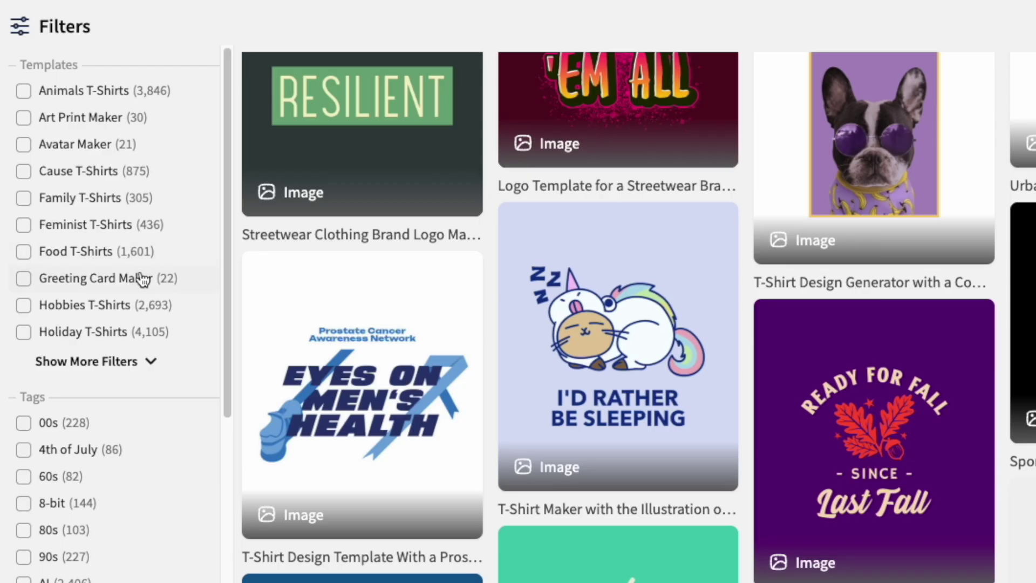
scroll(129, 292, down, 1)
click(145, 338)
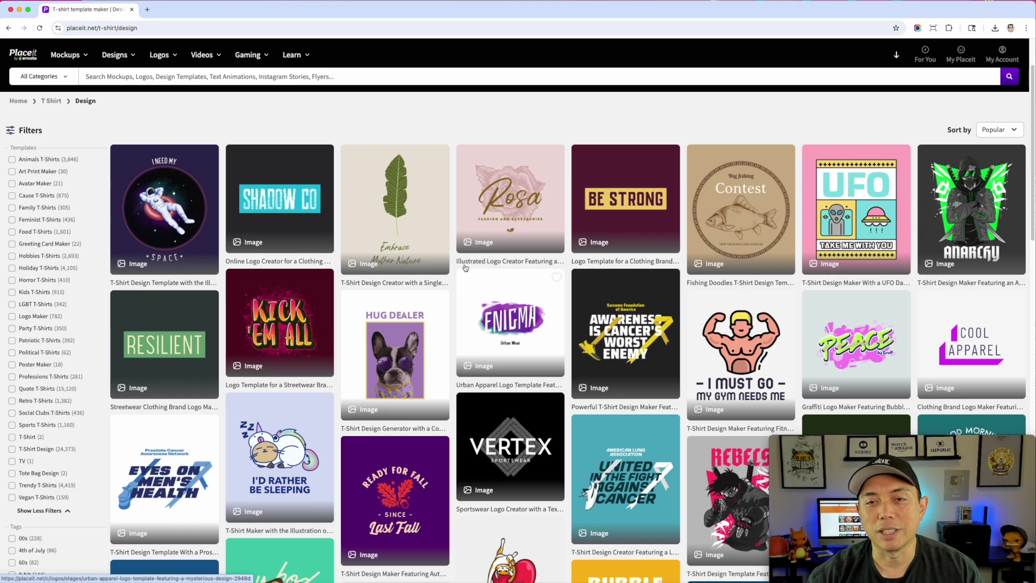
Narrow the T-shirt designs to the Gaming category within Hobbies T-Shirts.
scroll(518, 291, up, 3)
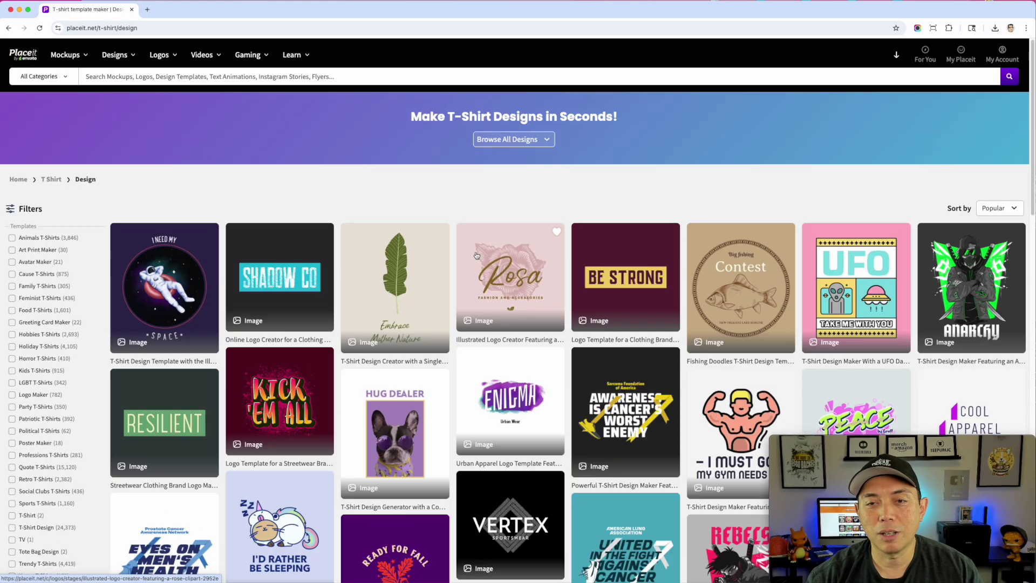
click(545, 140)
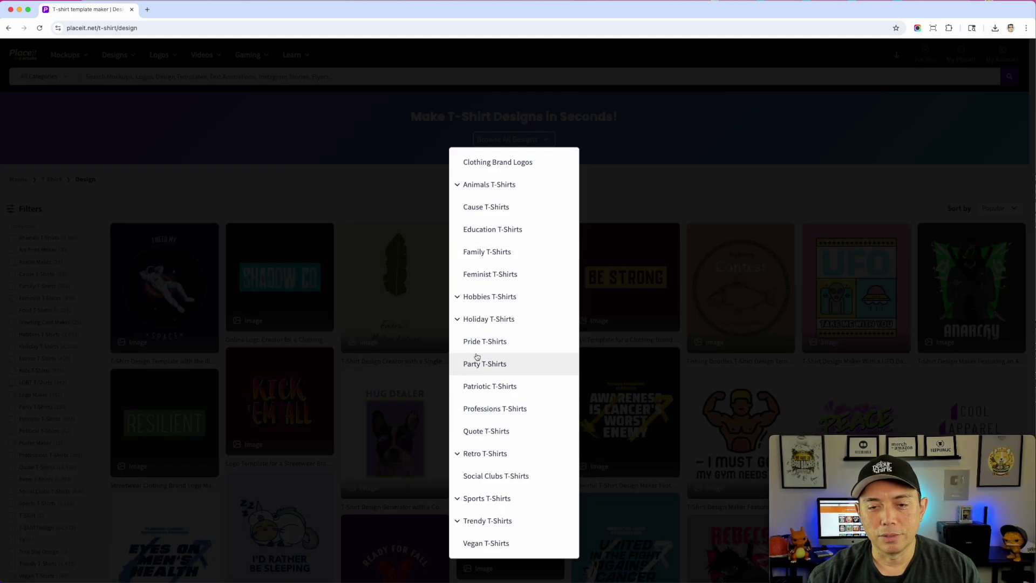
click(476, 297)
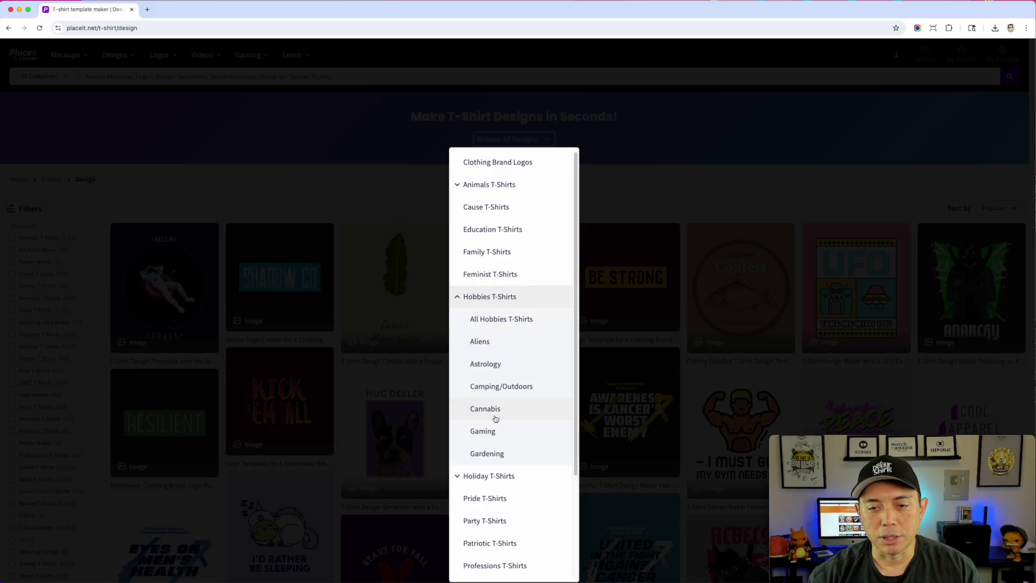
click(491, 432)
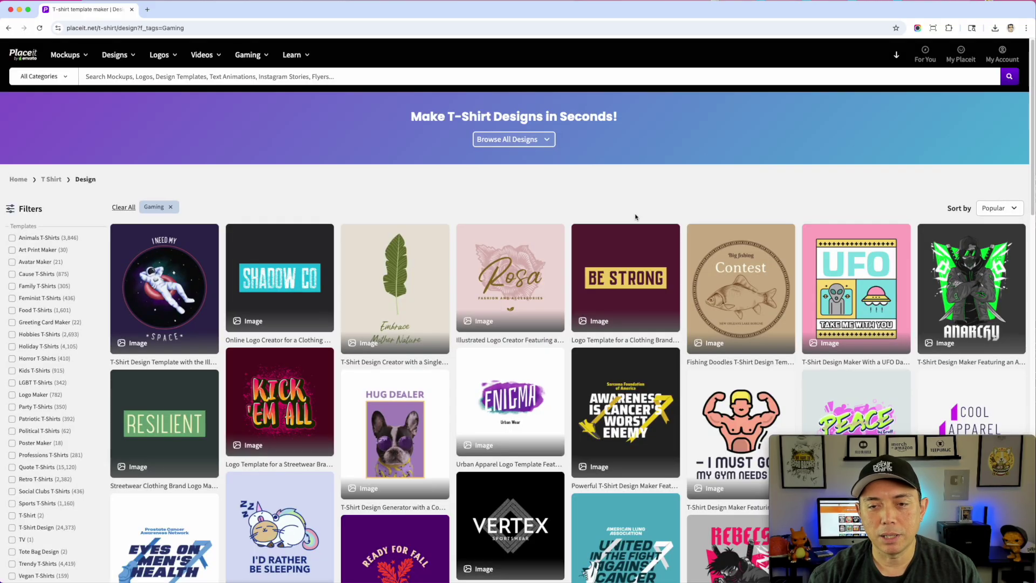
Browse the gaming T-shirt templates on the first results page for a suitable design style.
scroll(586, 306, down, 15)
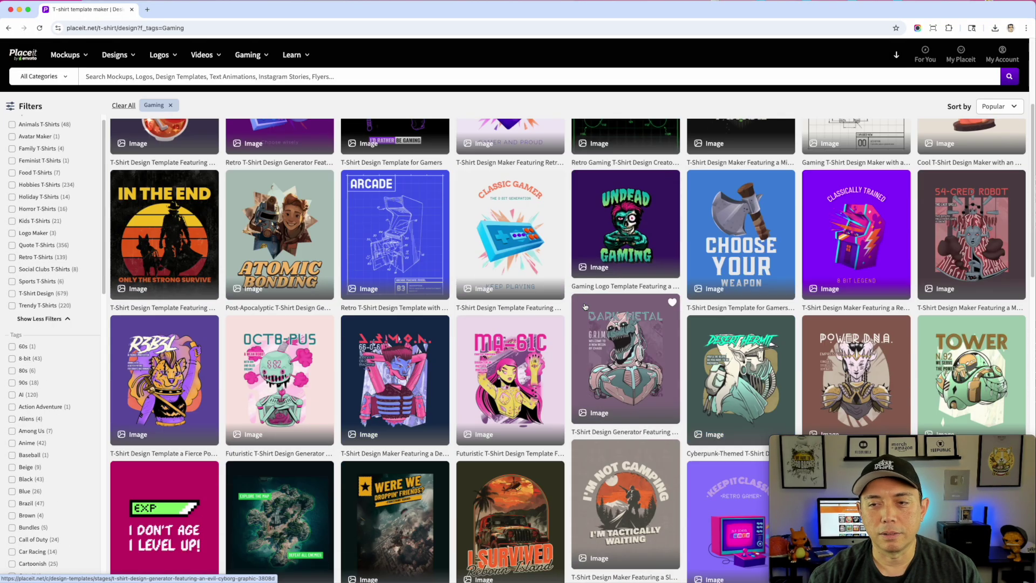
scroll(586, 306, down, 4)
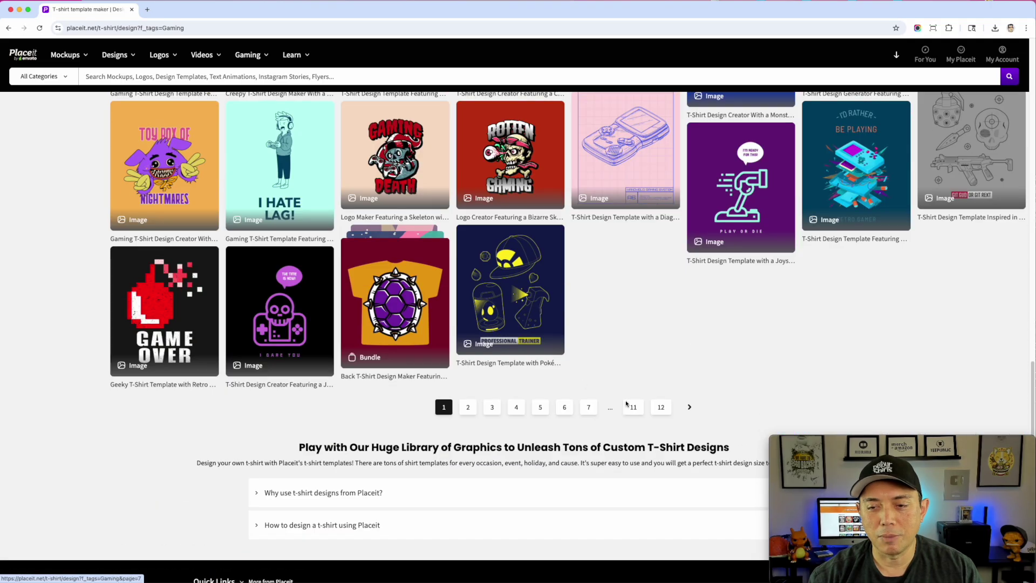
scroll(609, 354, up, 20)
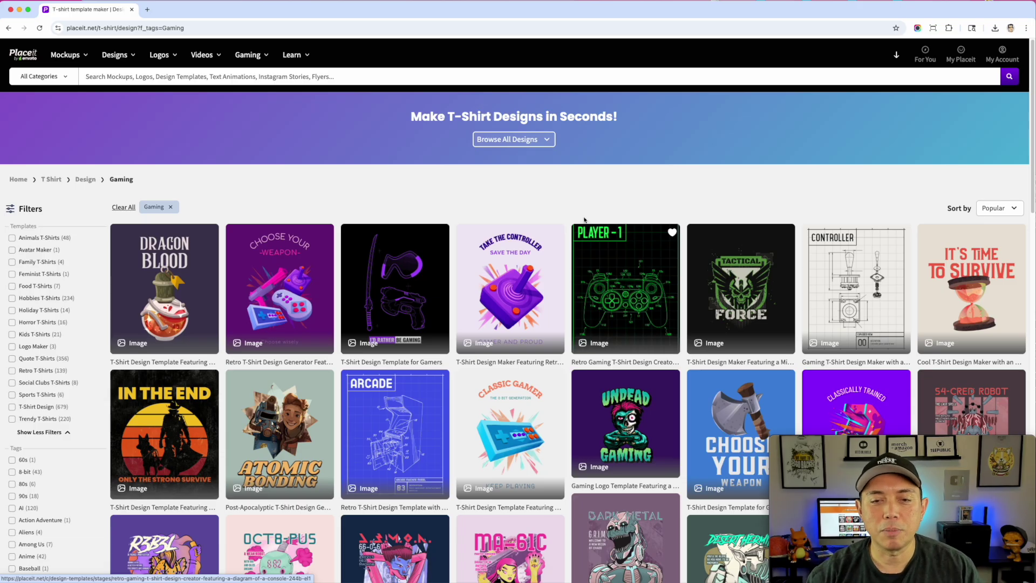
scroll(551, 381, down, 2)
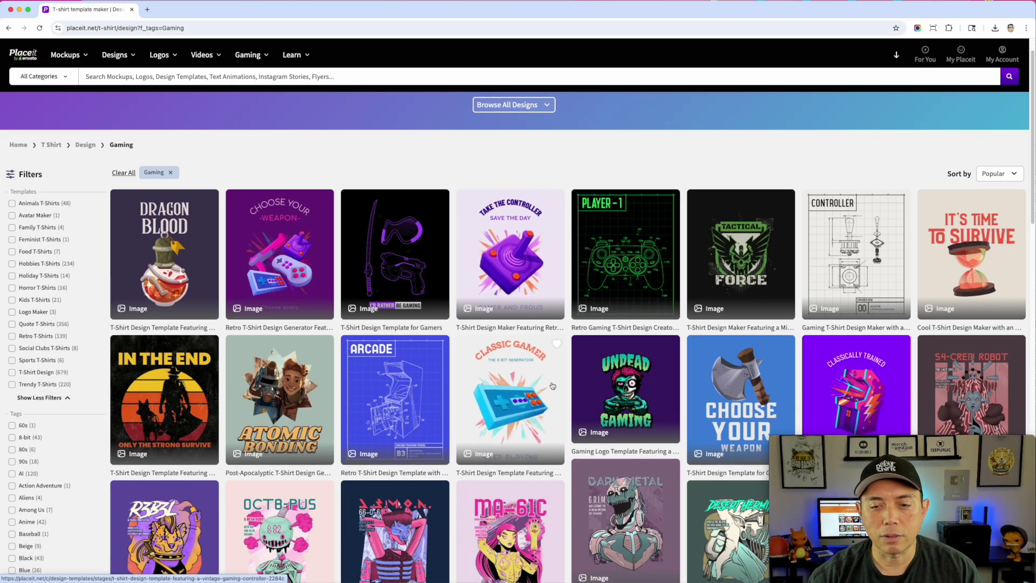
scroll(464, 398, down, 5)
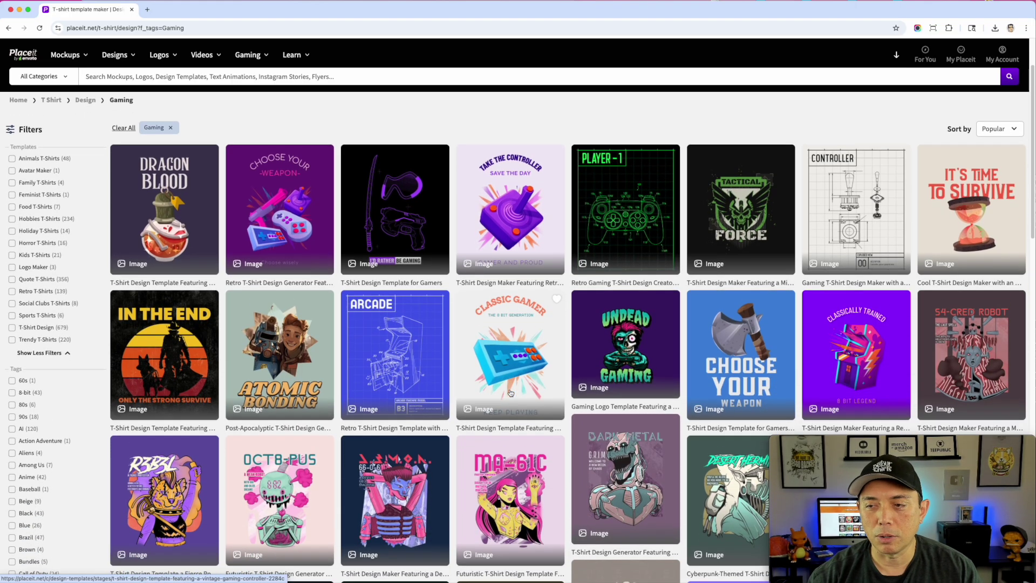
scroll(674, 329, down, 8)
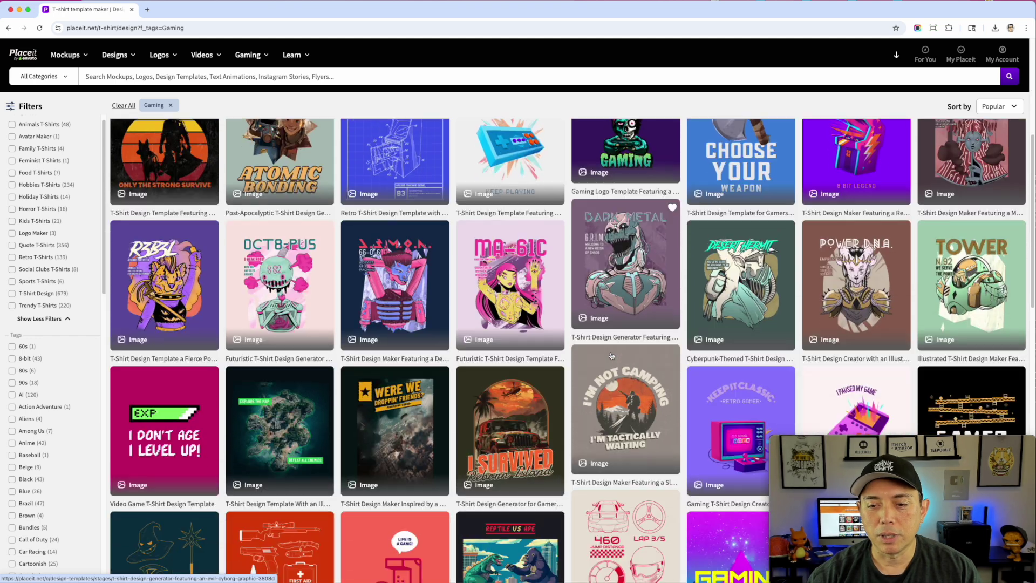
scroll(670, 376, down, 11)
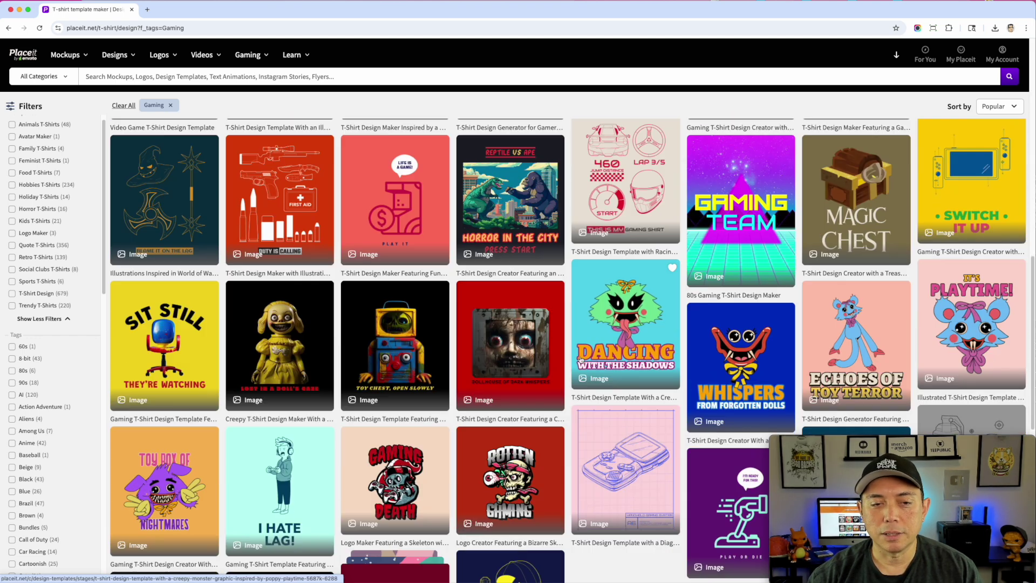
scroll(580, 359, down, 8)
scroll(526, 364, up, 20)
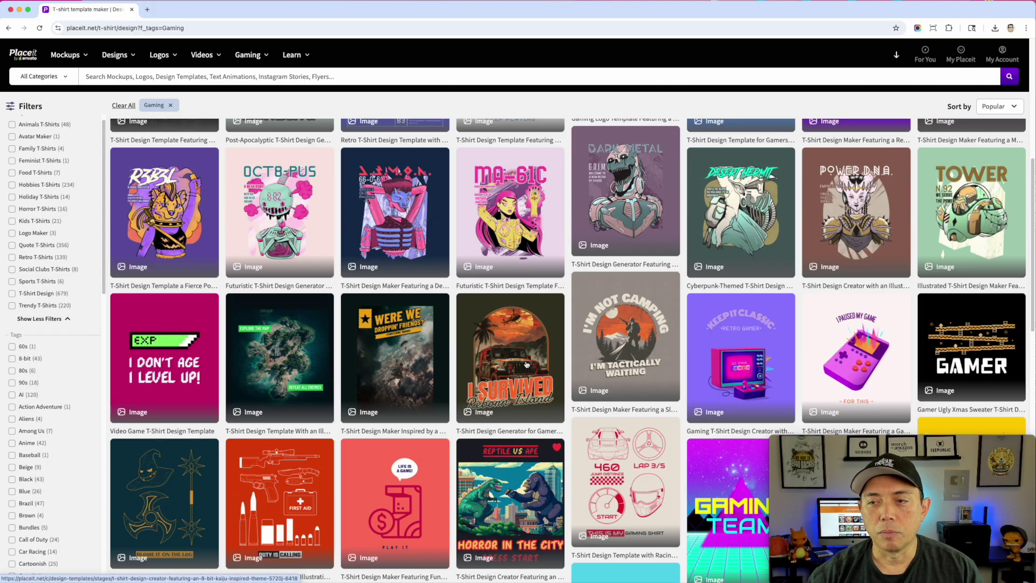
scroll(526, 365, up, 3)
scroll(526, 365, up, 4)
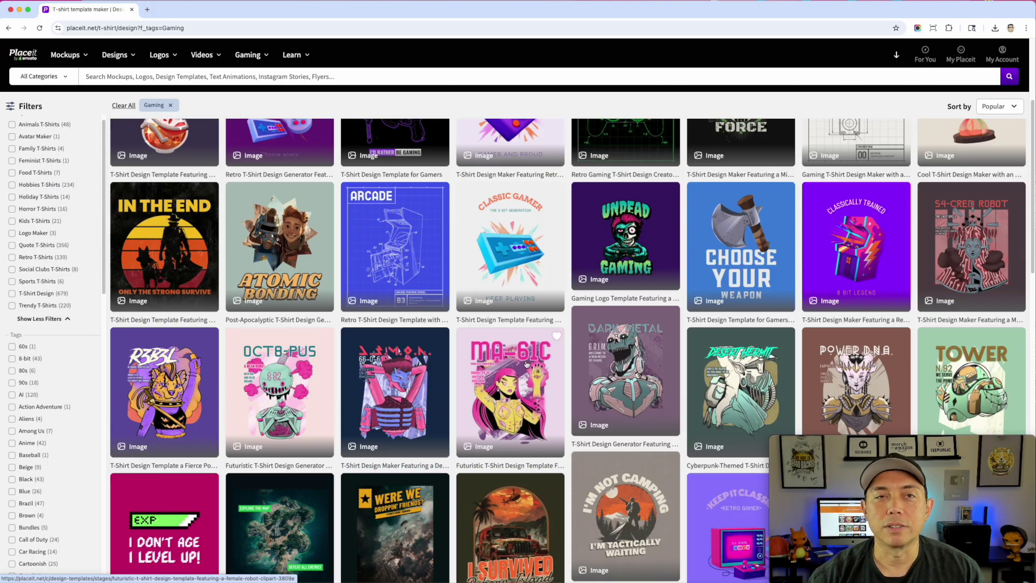
scroll(526, 364, down, 9)
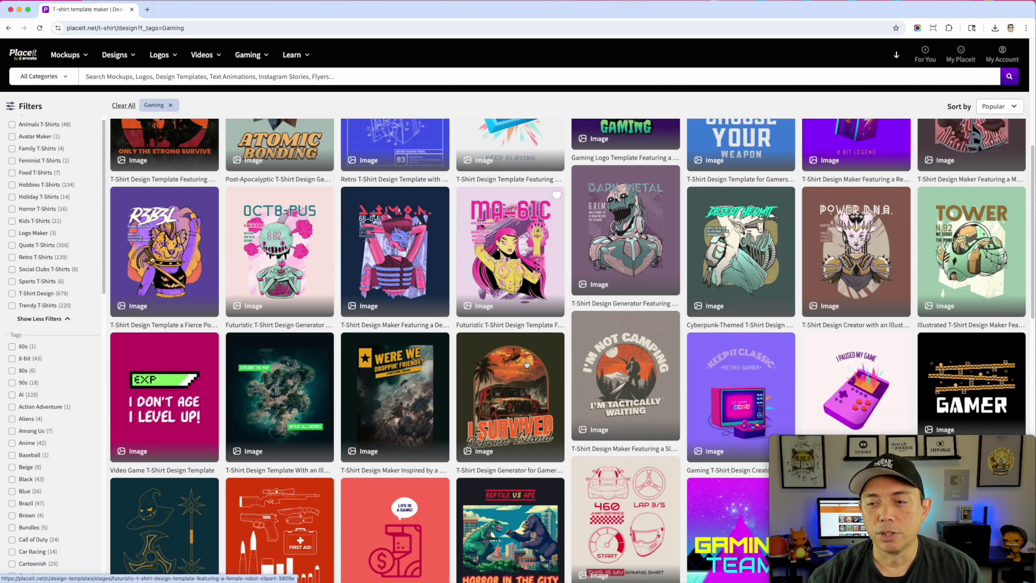
Open the "I Paused My Game" handheld console template, then its similar "I Feel Vintage" controller template.
click(849, 311)
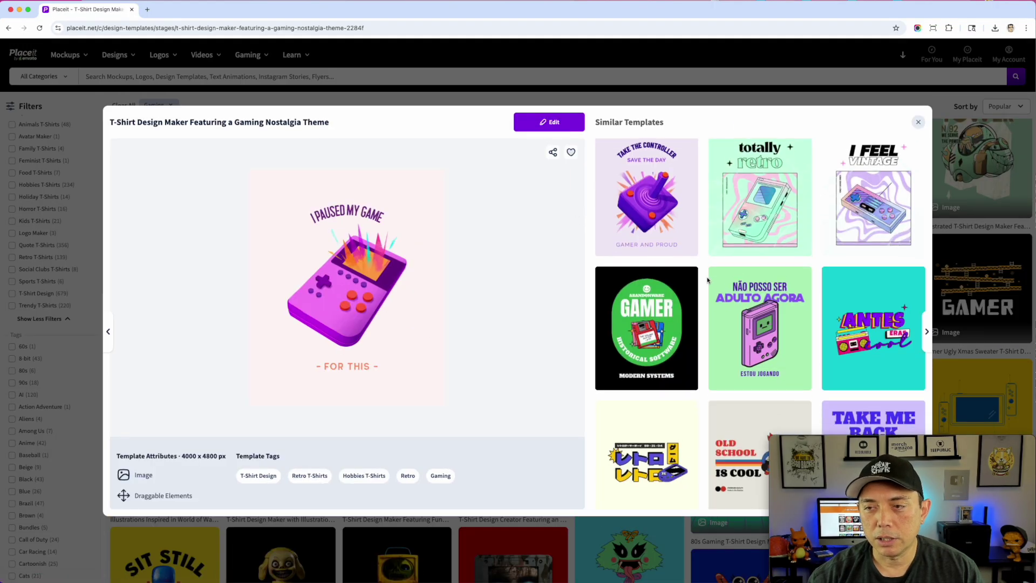
scroll(707, 280, down, 1)
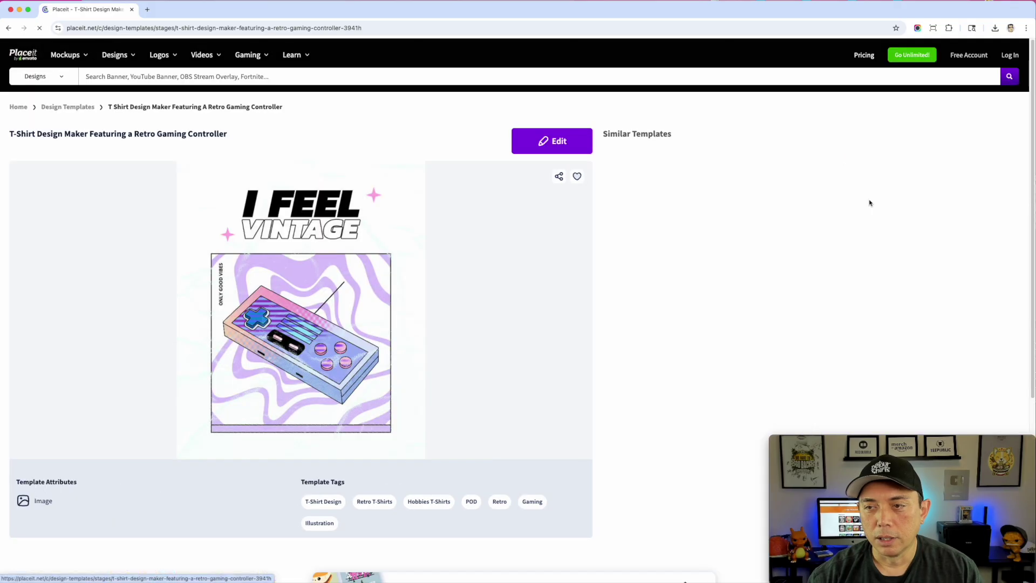
scroll(791, 307, down, 2)
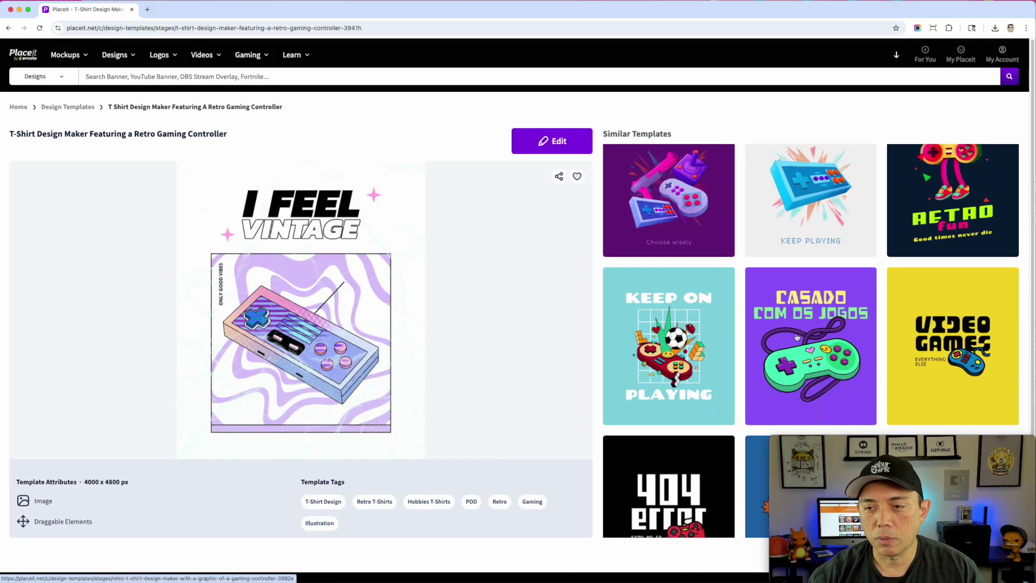
Choose the similar "Casado com os jogos" game controller template and open it for editing.
click(819, 355)
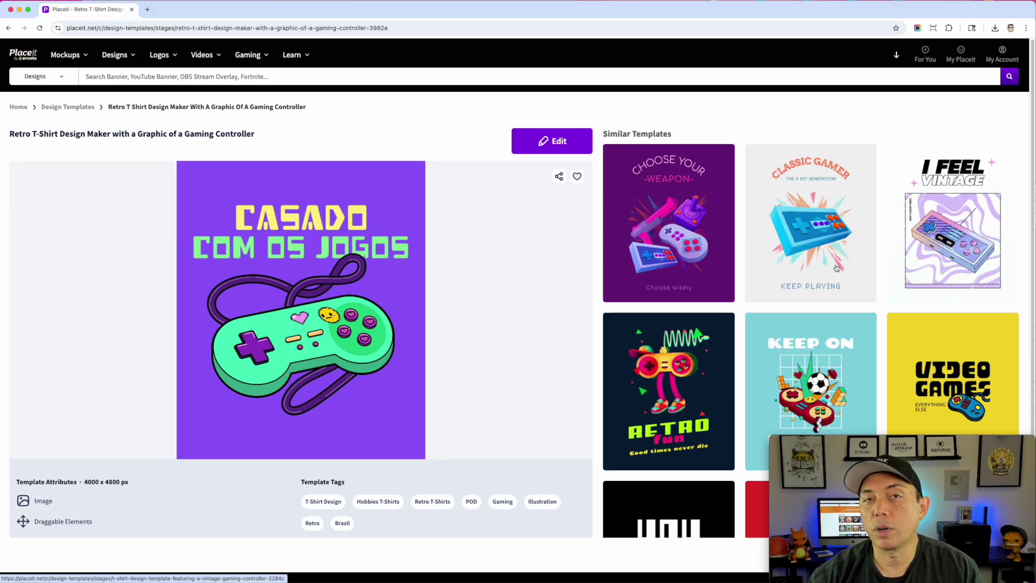
scroll(861, 269, down, 3)
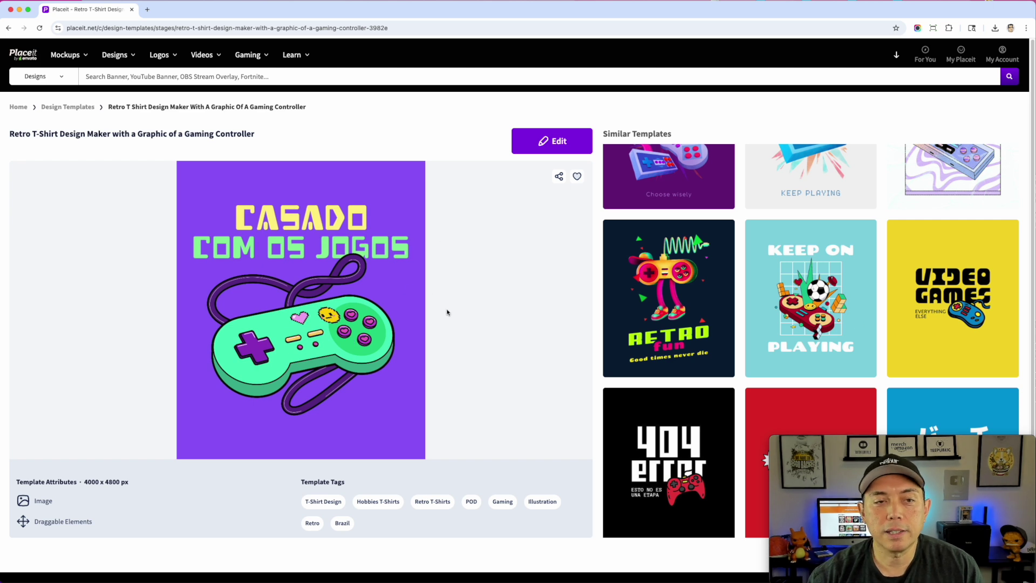
click(544, 141)
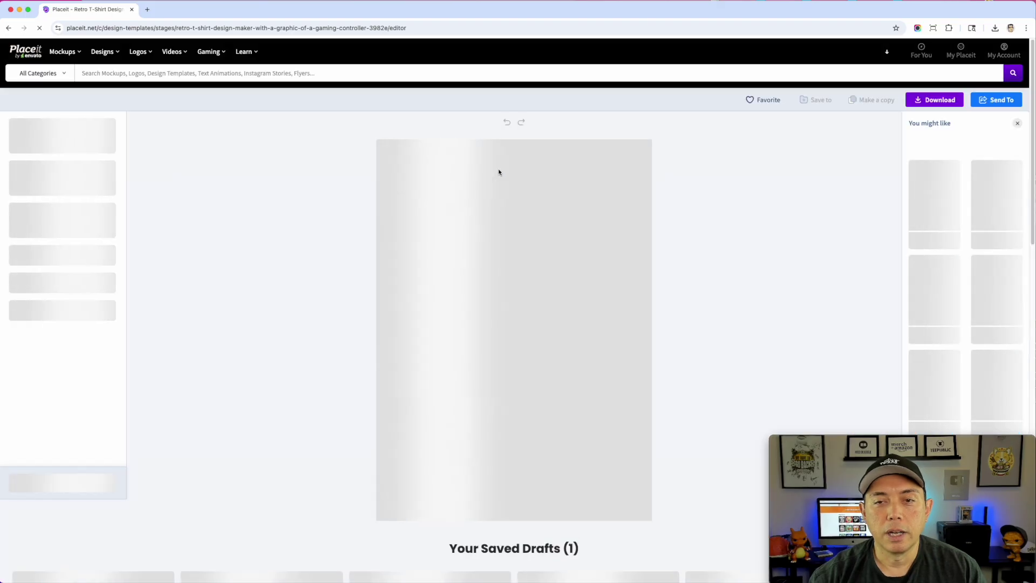
Replace the "Casado" text line with "I PAUSE MY GAME".
click(542, 194)
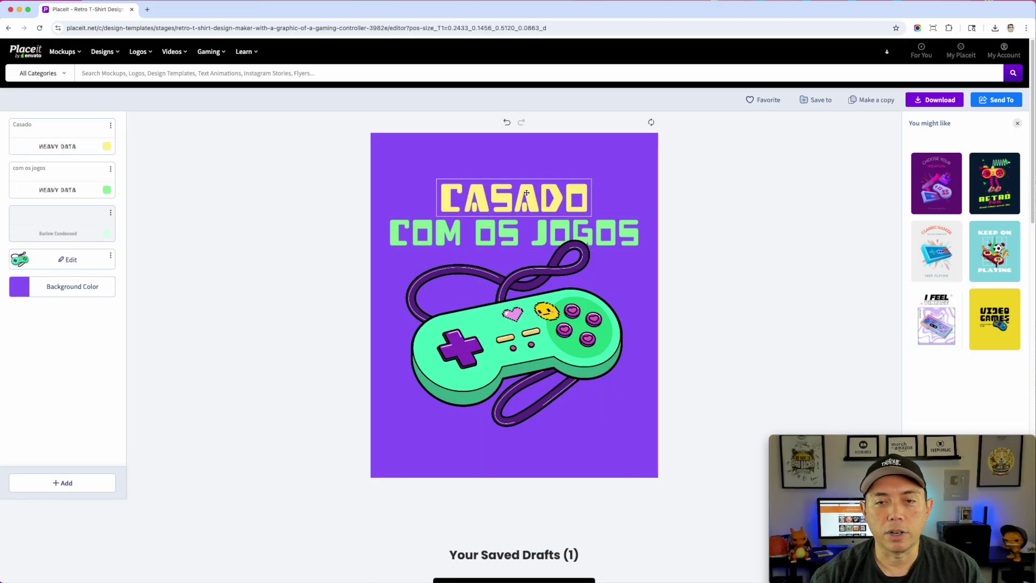
click(31, 127)
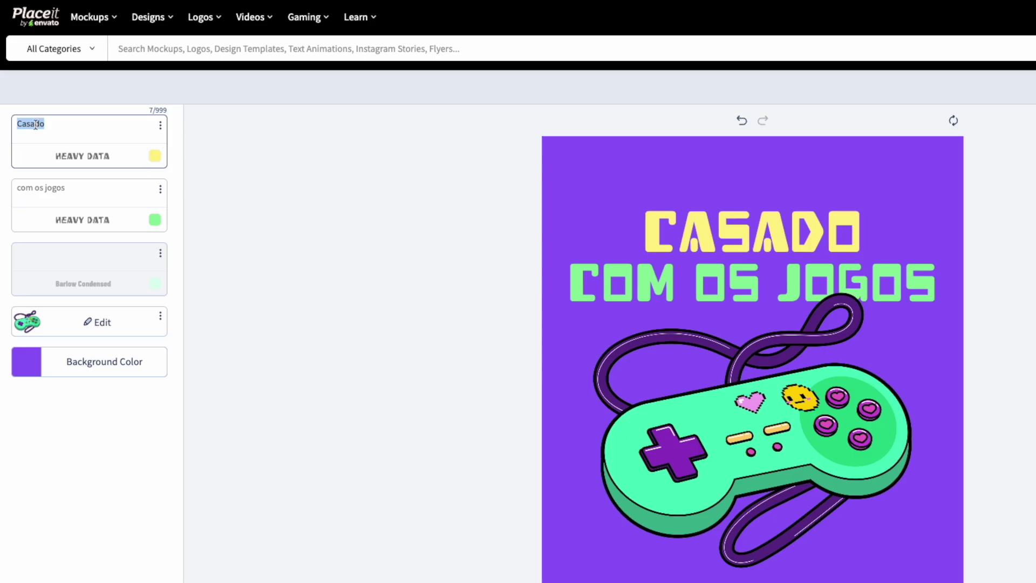
text(I PA)
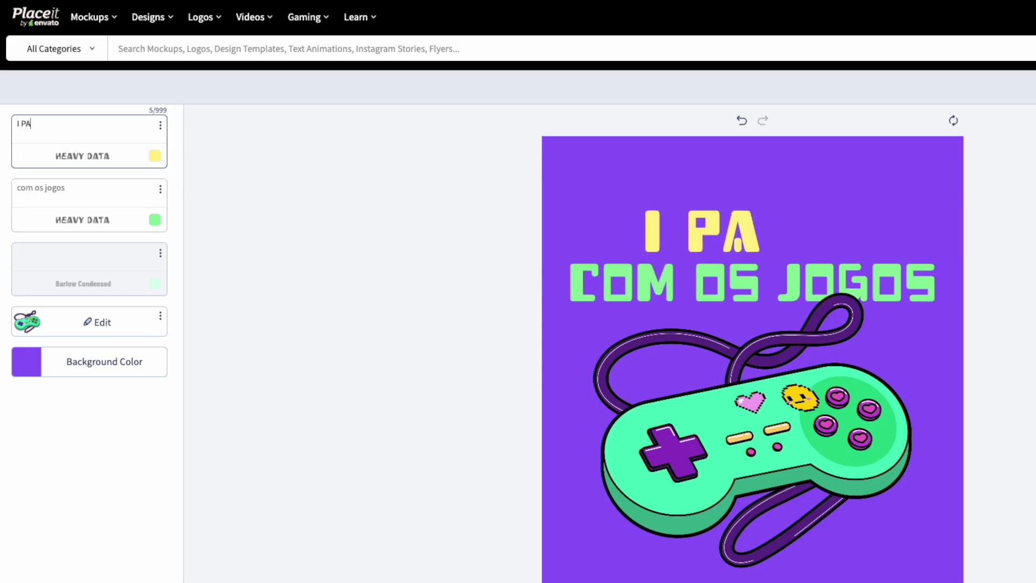
text(USE MY GAME)
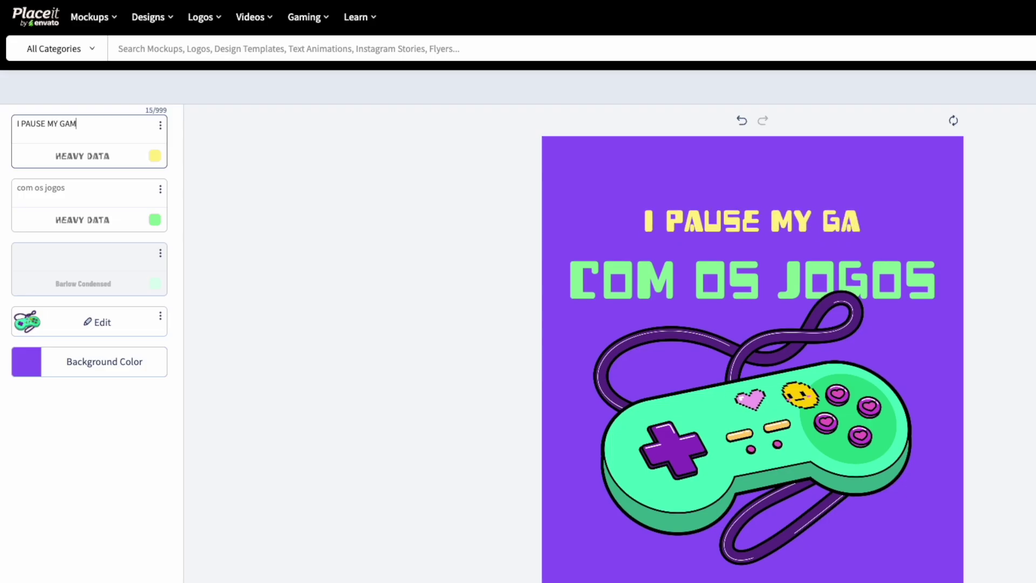
Recolor the "I PAUSE MY GAME" line white and enlarge it to nearly the width of the line below.
click(850, 220)
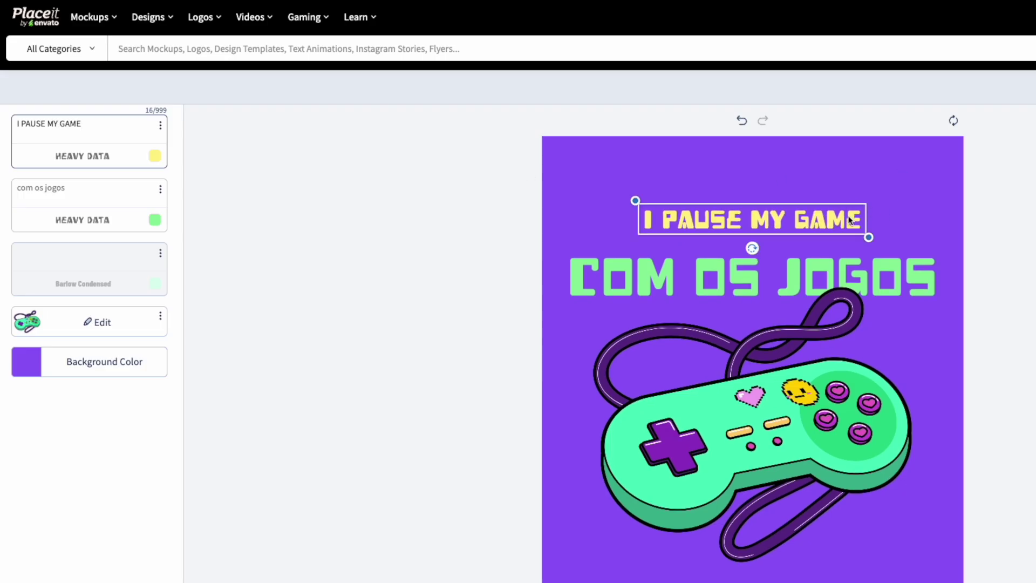
drag(869, 238, 831, 212)
click(164, 156)
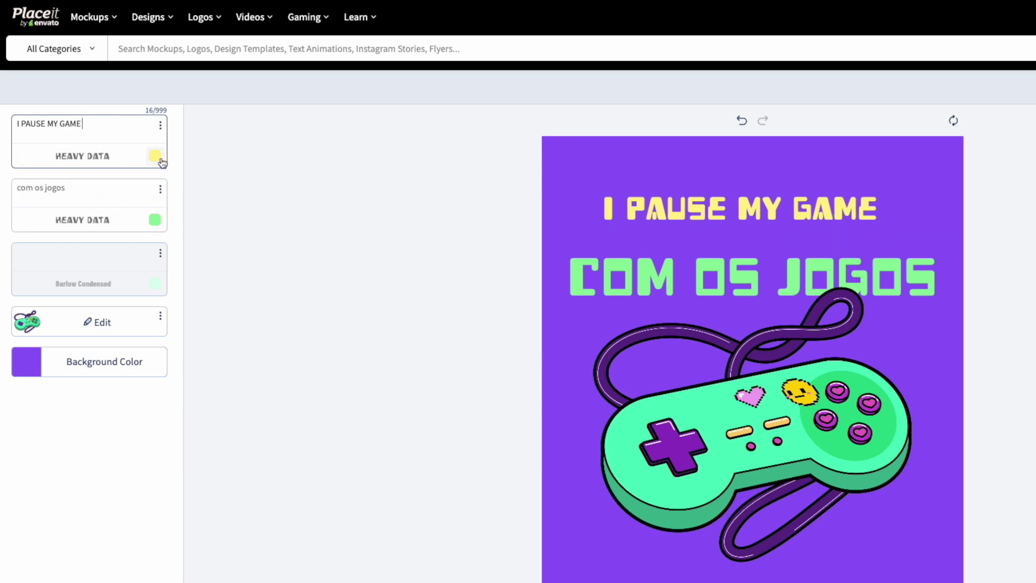
click(155, 157)
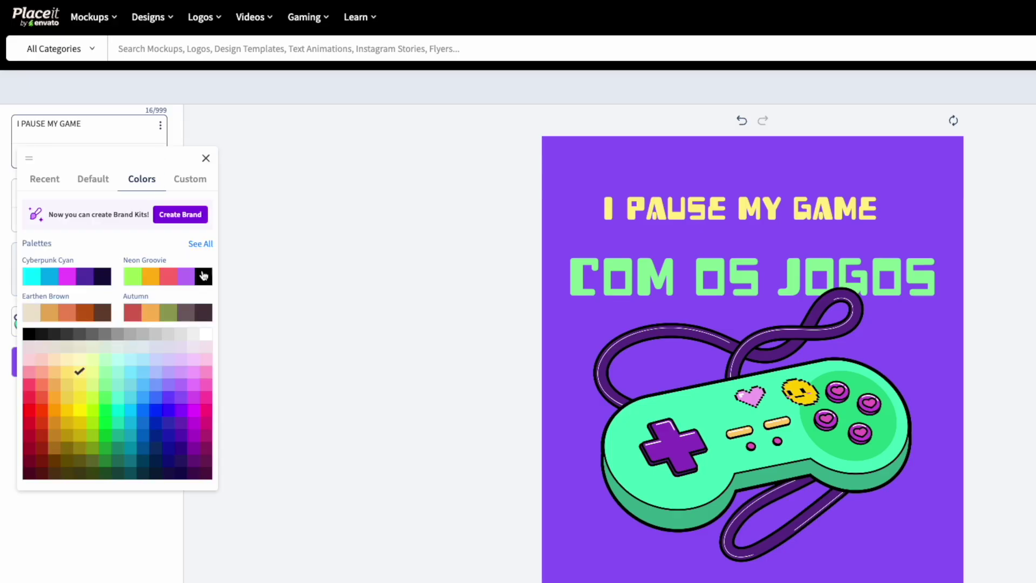
click(205, 334)
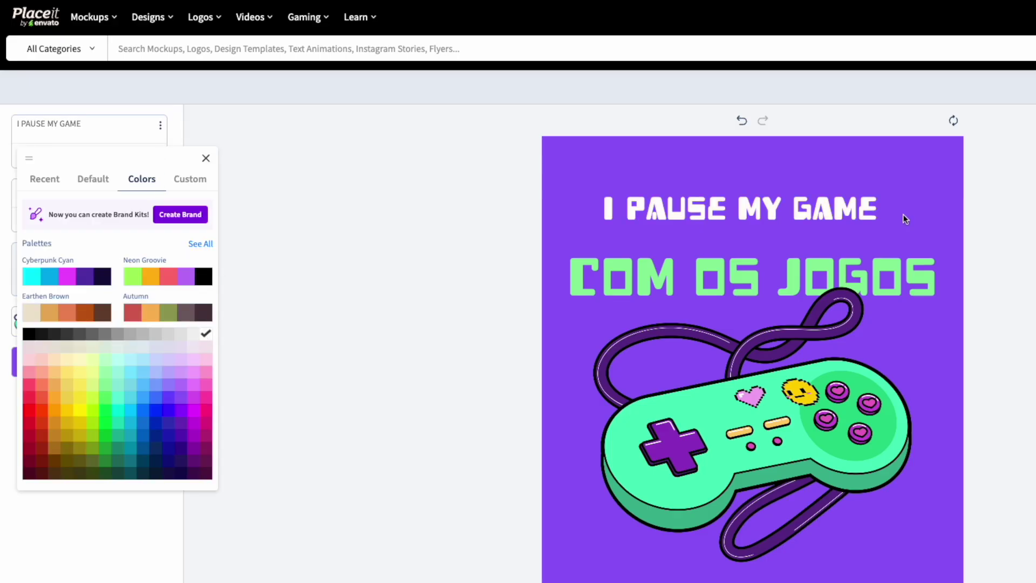
click(877, 207)
mouse_move(891, 227)
mouse_down()
mouse_move(939, 240)
mouse_move(960, 232)
mouse_move(858, 203)
mouse_move(877, 214)
mouse_up()
Replace the "com os jogos" text line with "TO BE HERE".
click(812, 271)
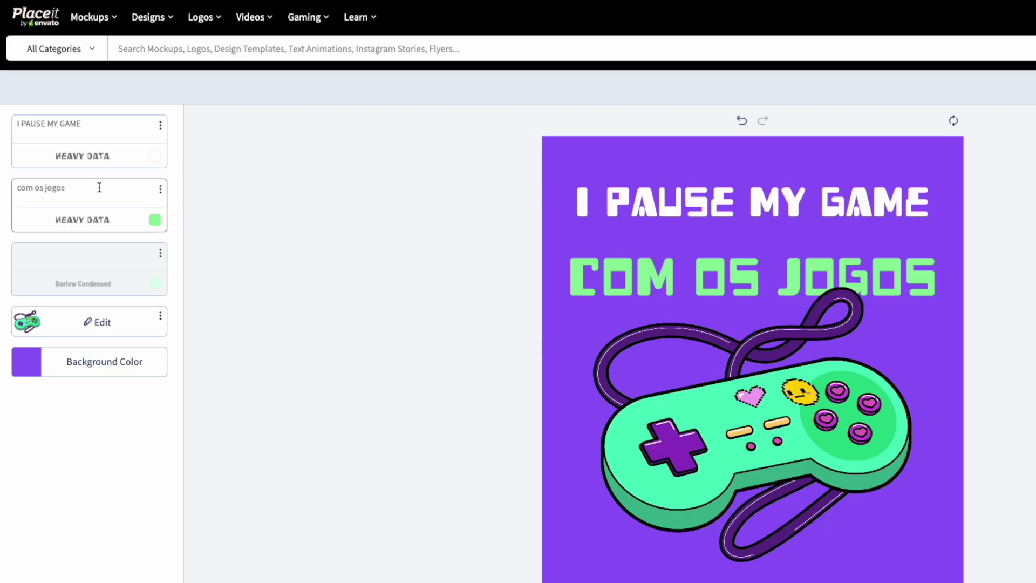
click(50, 189)
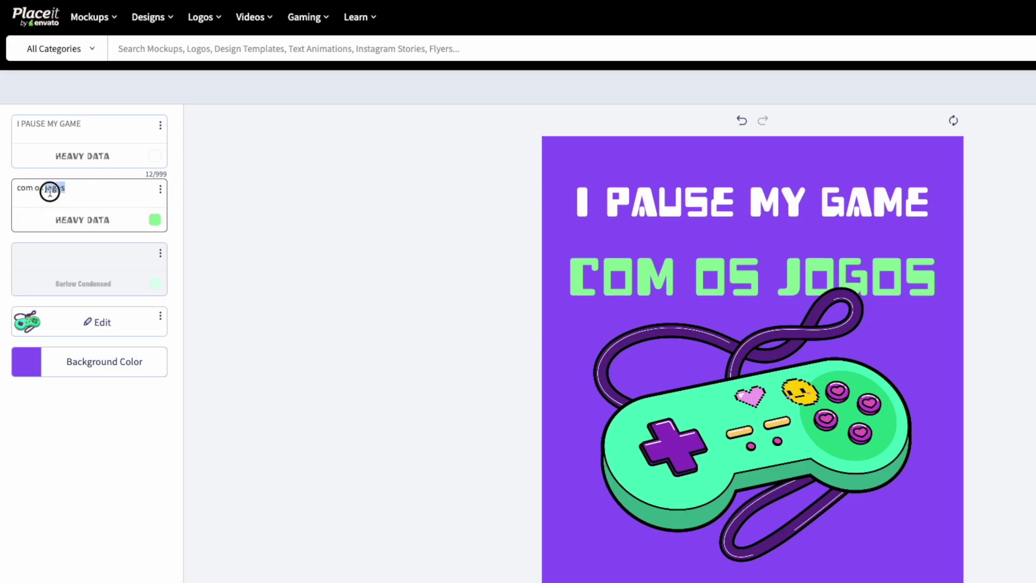
text(TO BE HEA)
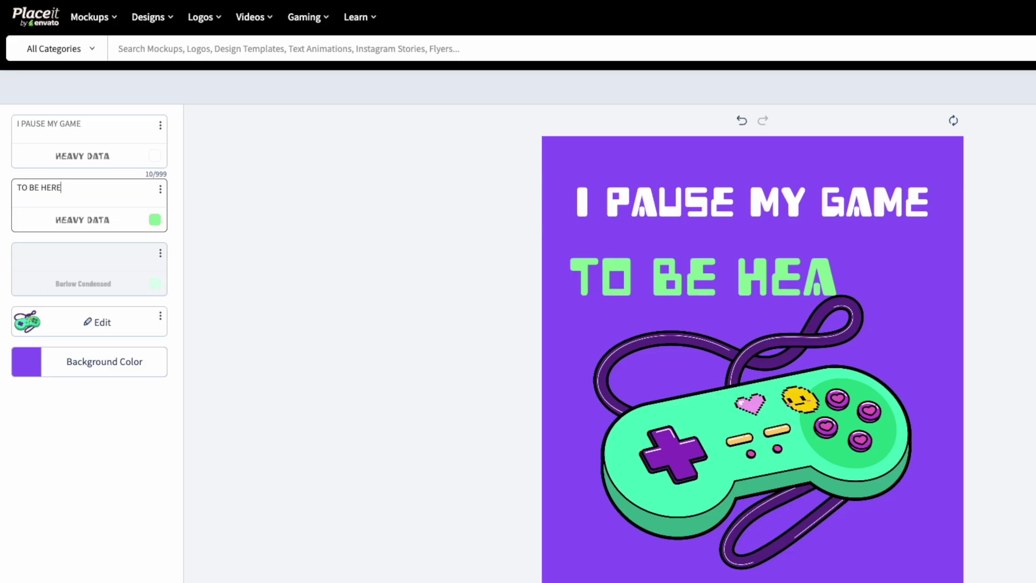
Try the RUN! font from the full font library on the "TO BE HERE" line.
click(92, 224)
scroll(137, 359, down, 8)
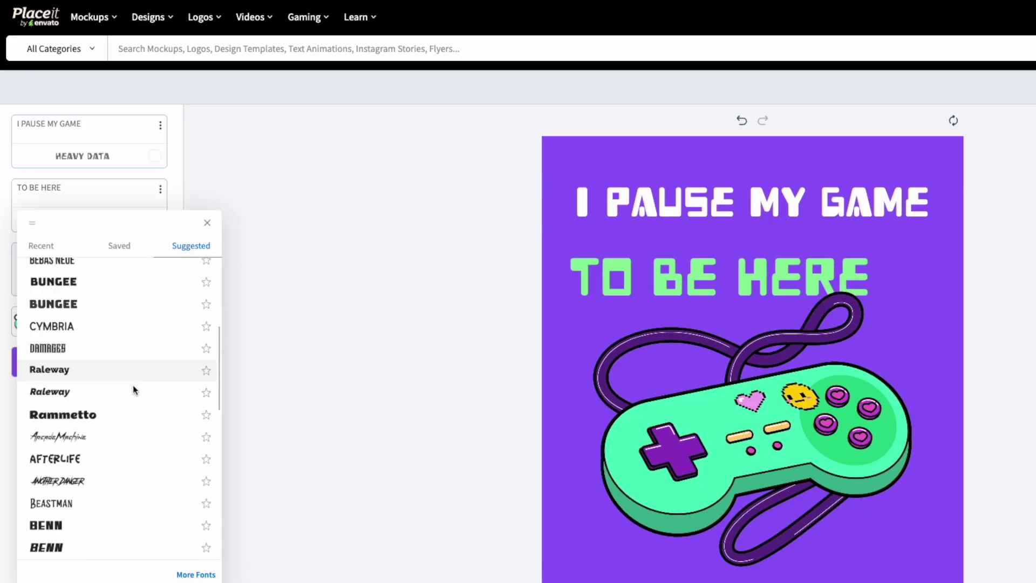
scroll(133, 387, down, 5)
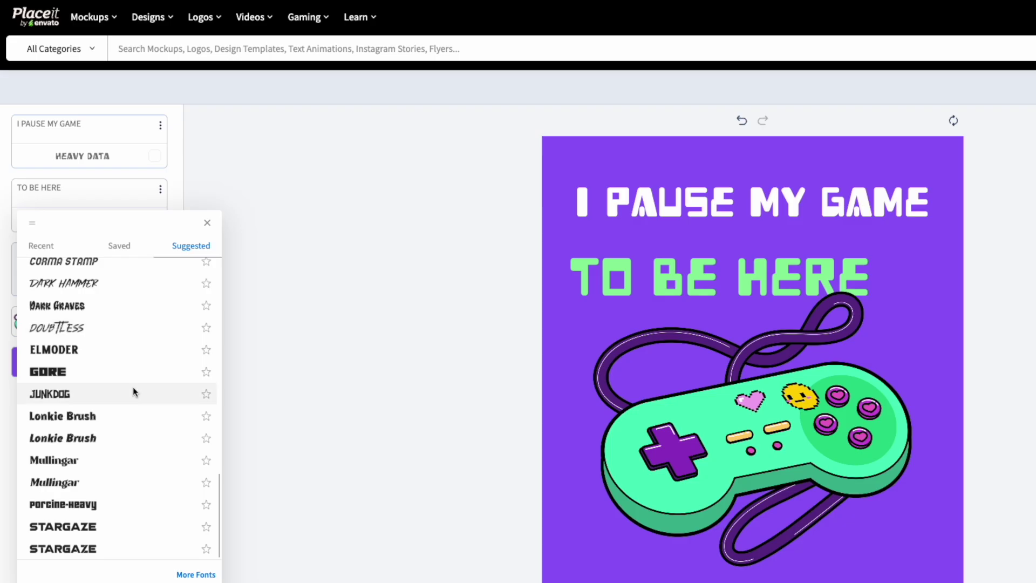
scroll(133, 387, up, 10)
scroll(133, 387, up, 3)
click(189, 575)
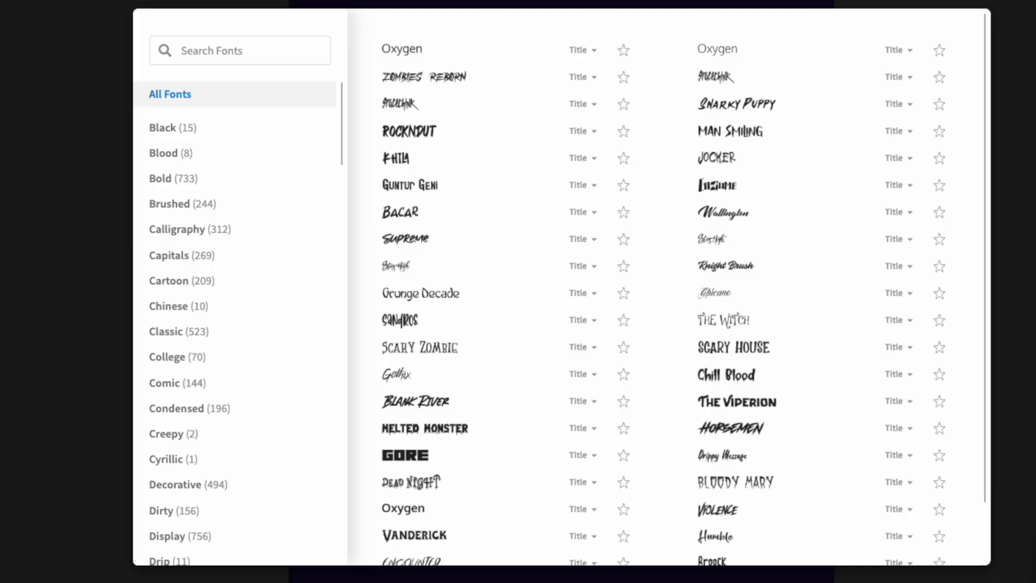
scroll(664, 219, down, 7)
scroll(664, 219, down, 20)
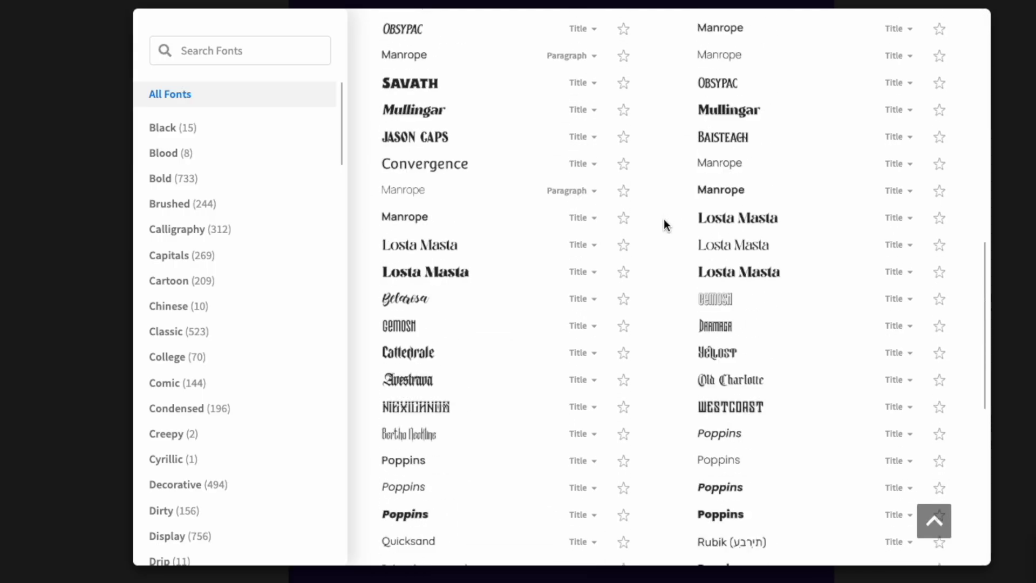
scroll(663, 218, down, 9)
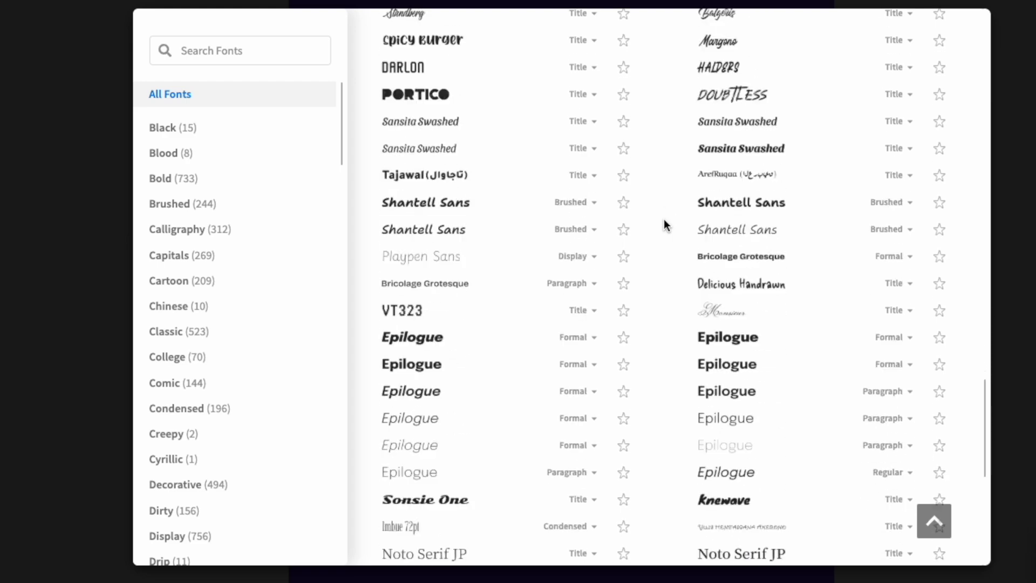
scroll(664, 218, up, 12)
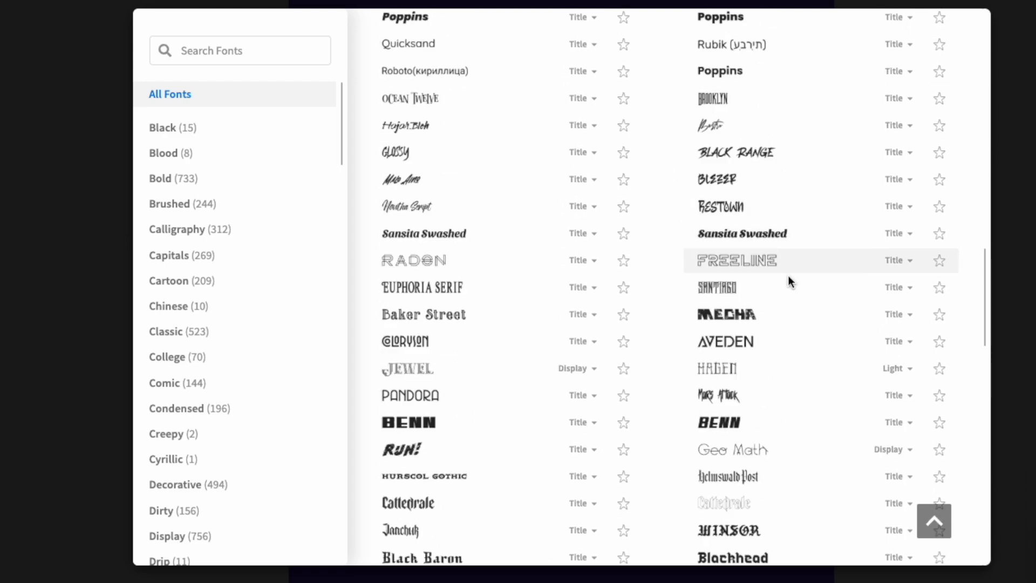
click(581, 341)
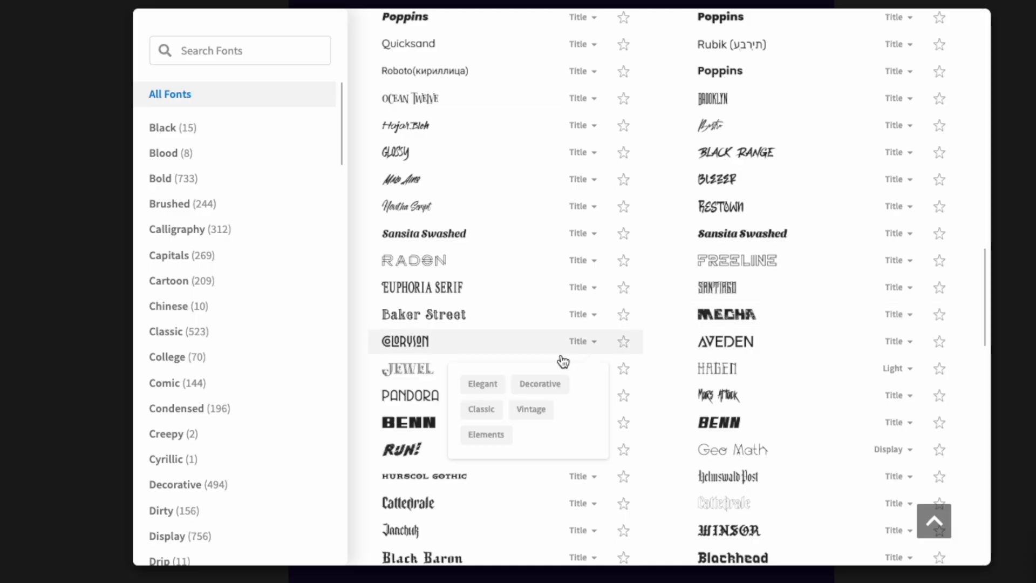
click(401, 451)
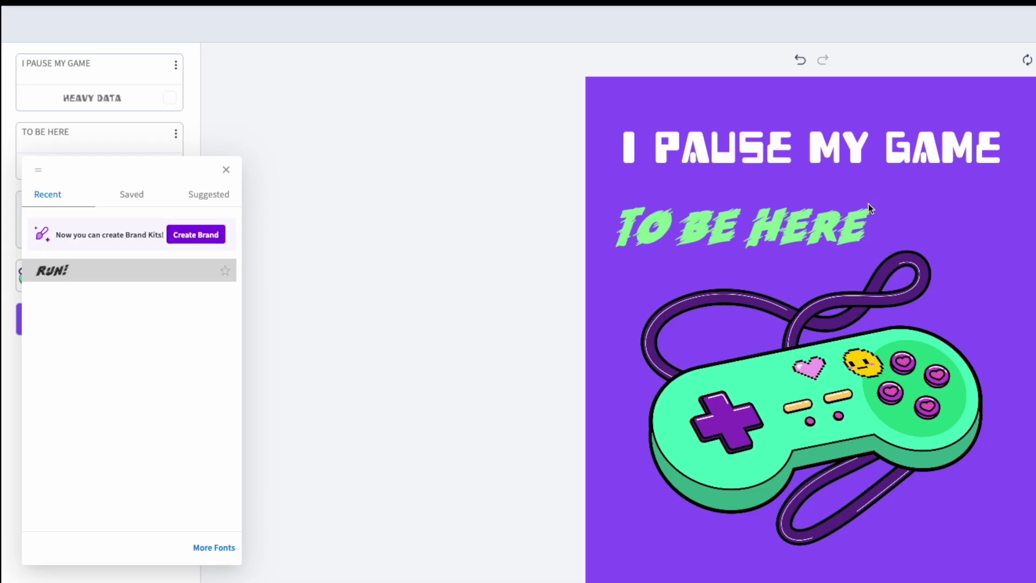
Set the "TO BE HERE" line in the suggested Barbaro font.
click(197, 197)
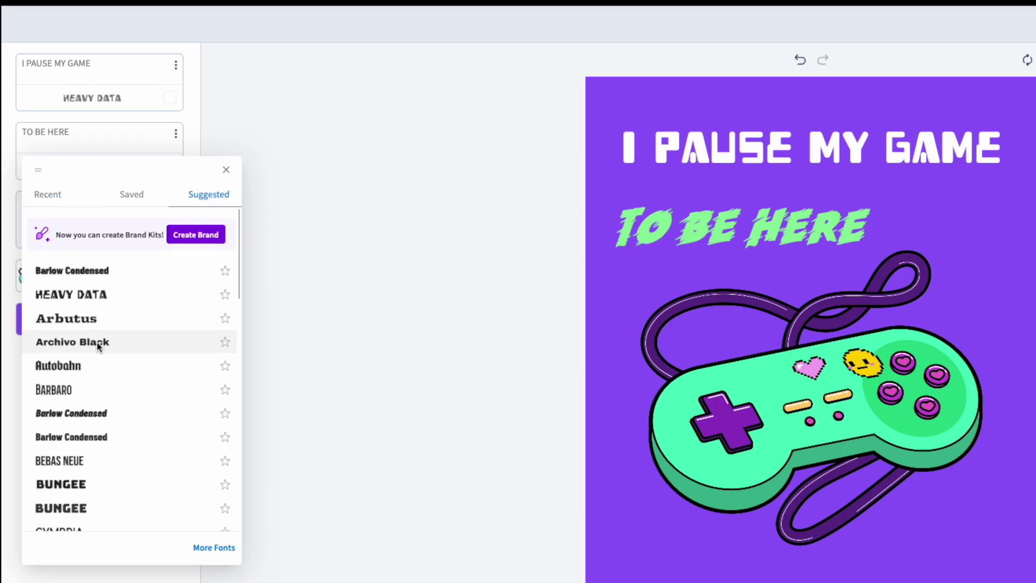
scroll(81, 367, down, 1)
click(54, 373)
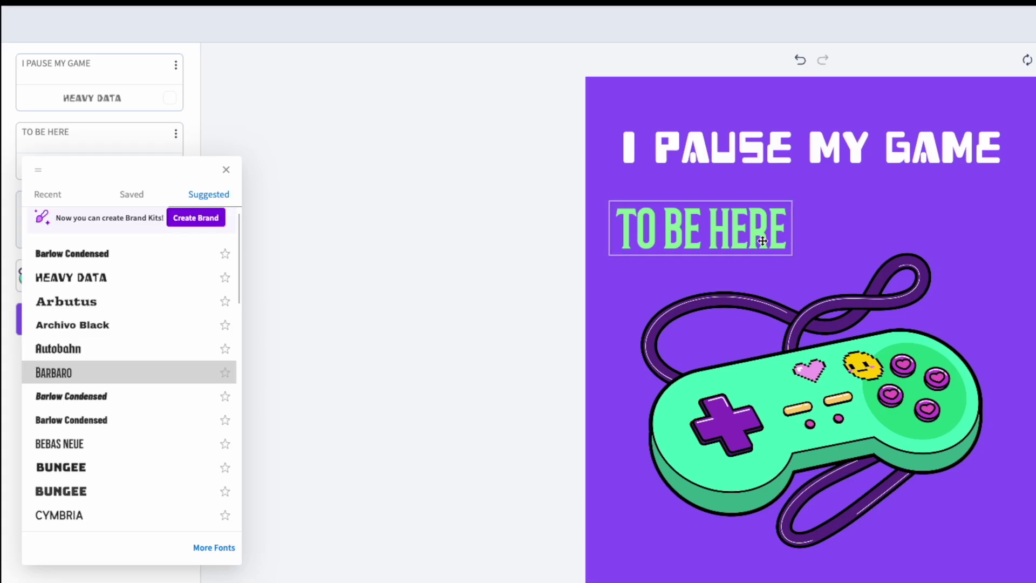
Enlarge the "TO BE HERE" line to the width of the first line and place it directly beneath that line.
click(780, 233)
drag(796, 198, 1002, 154)
drag(921, 193, 926, 195)
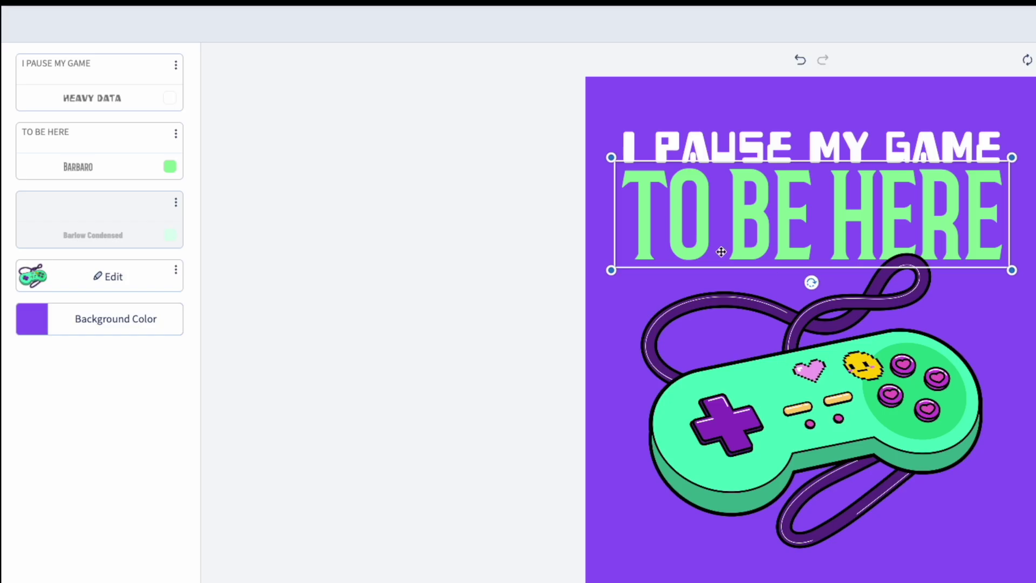
Recolor "TO BE HERE" to #4CF2C0 by sampling the controller's body color.
click(539, 256)
click(170, 166)
click(204, 193)
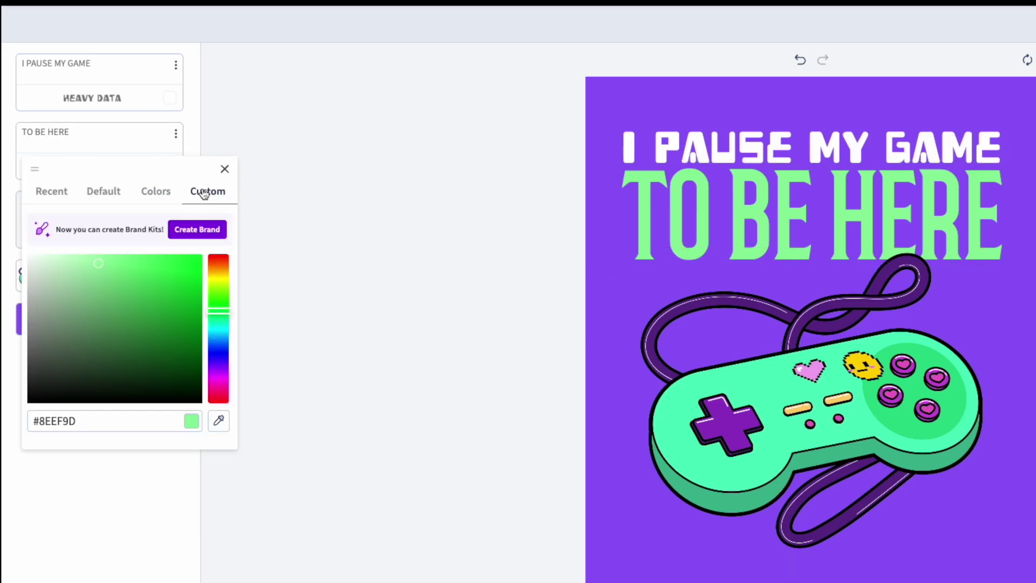
click(219, 423)
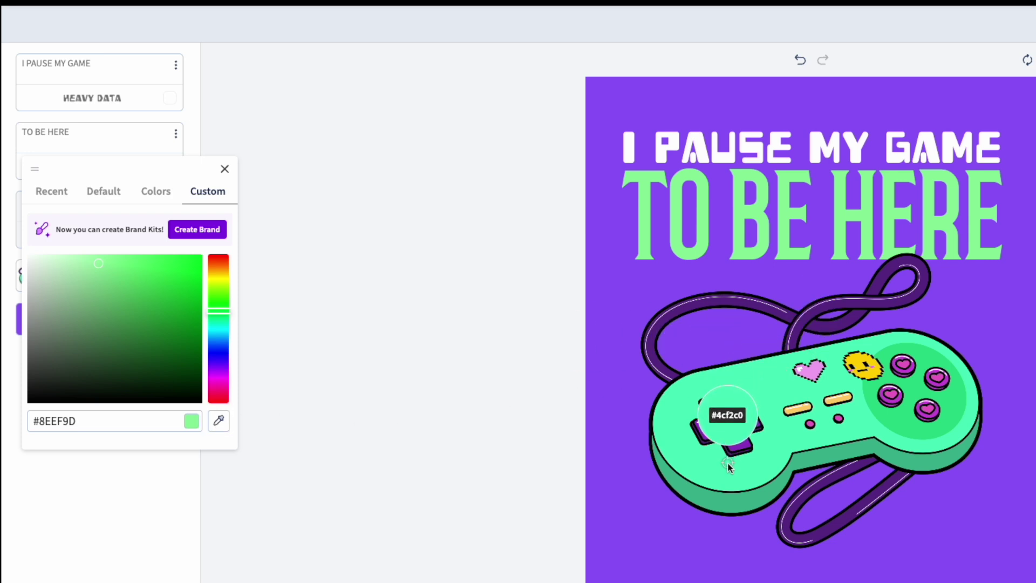
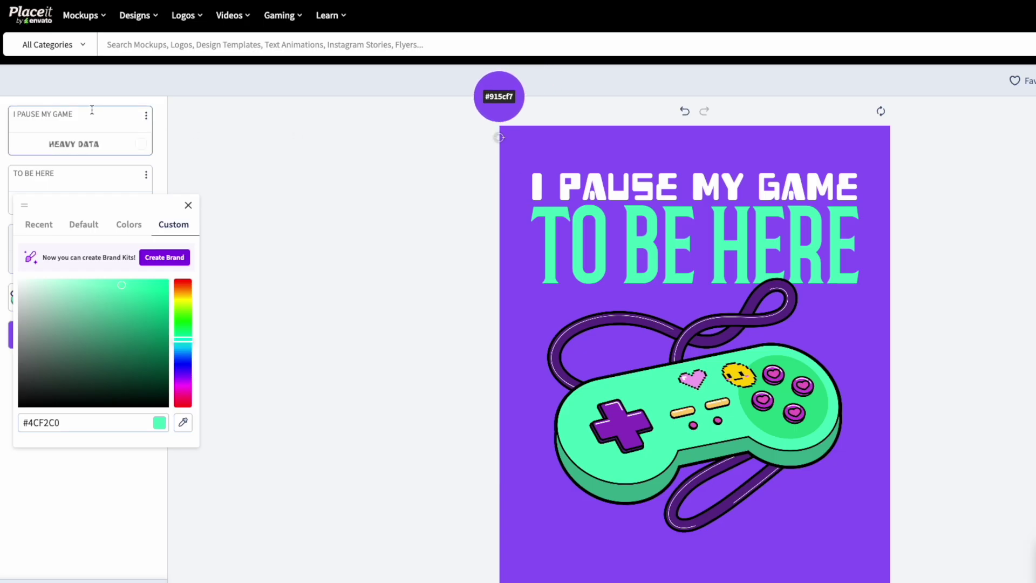
click(187, 205)
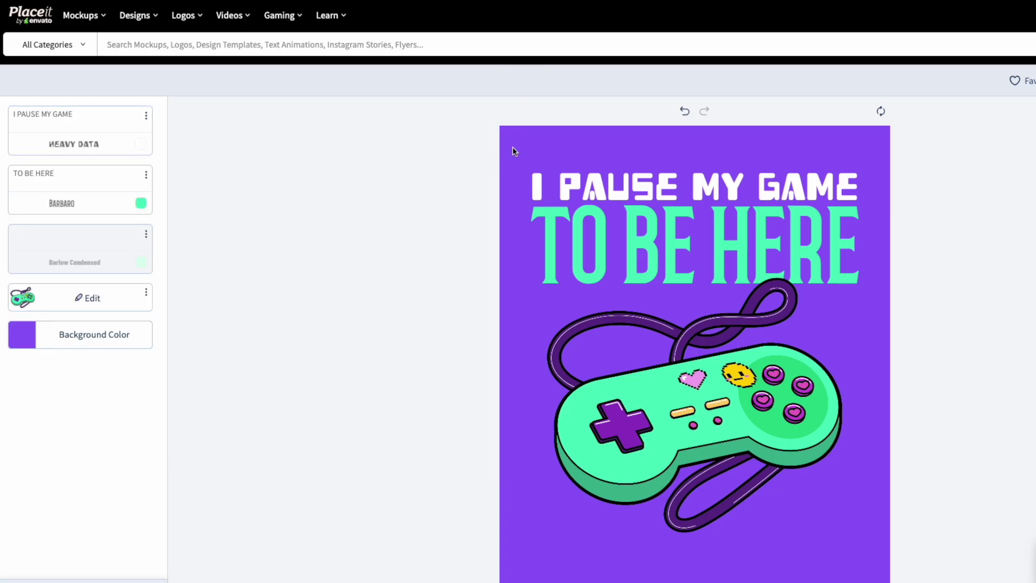
Change the background color to the darkest navy swatch of the Cyberpunk Cyan palette.
click(35, 338)
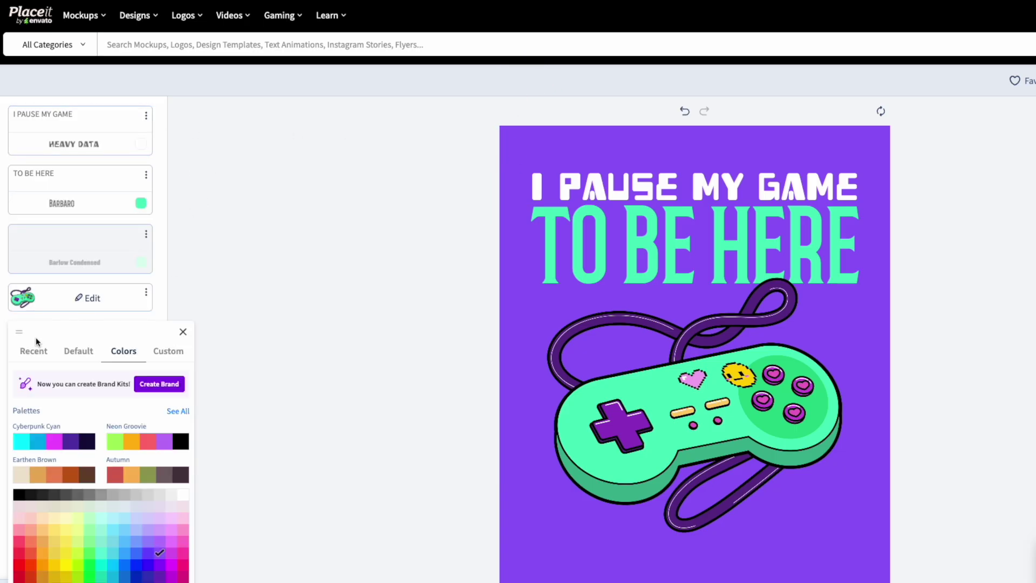
click(87, 442)
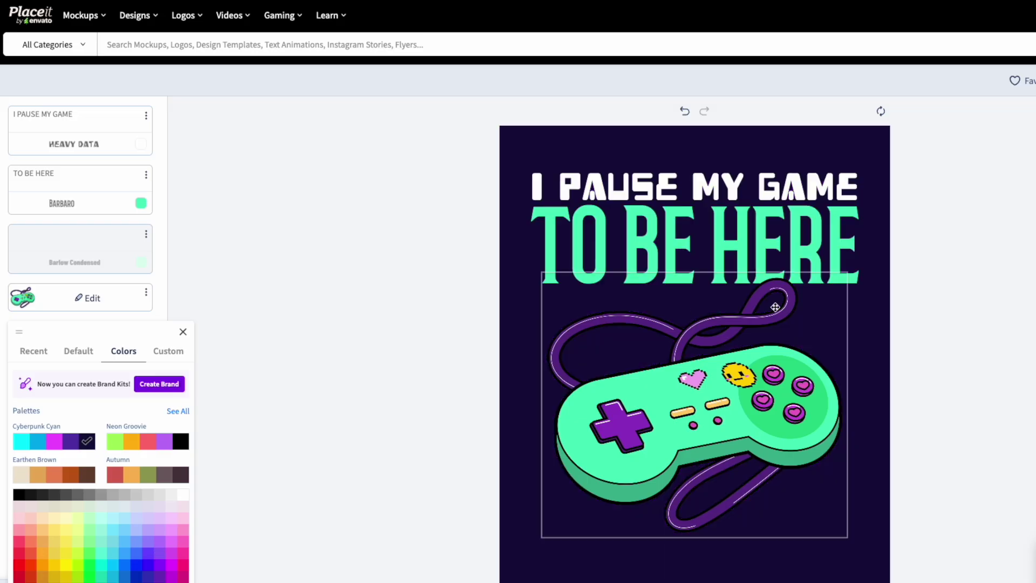
click(737, 177)
Rearrange the layout with the controller centered in the upper part and both text lines stacked beneath it.
drag(735, 360, 744, 216)
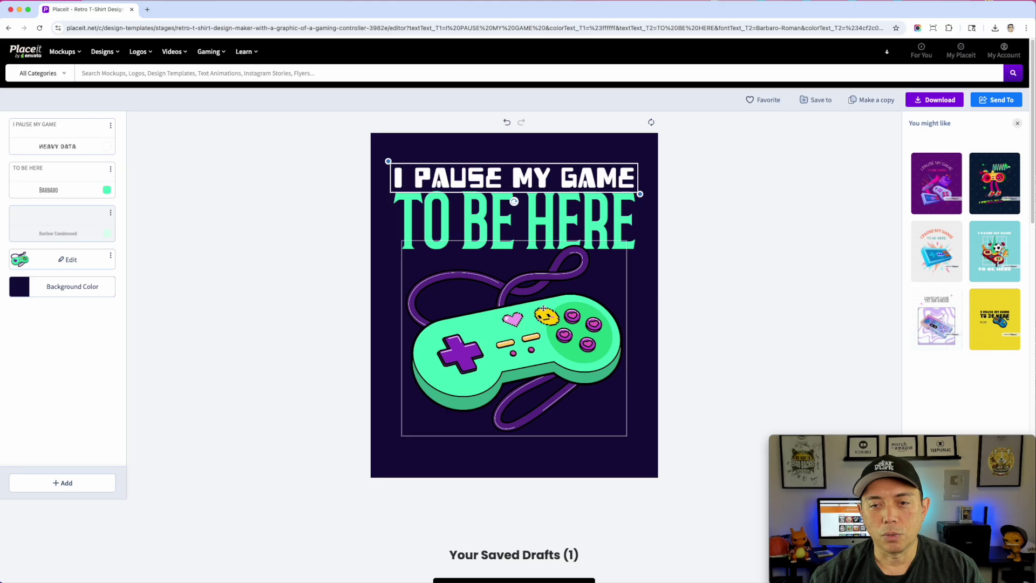
drag(551, 200, 588, 221)
click(431, 276)
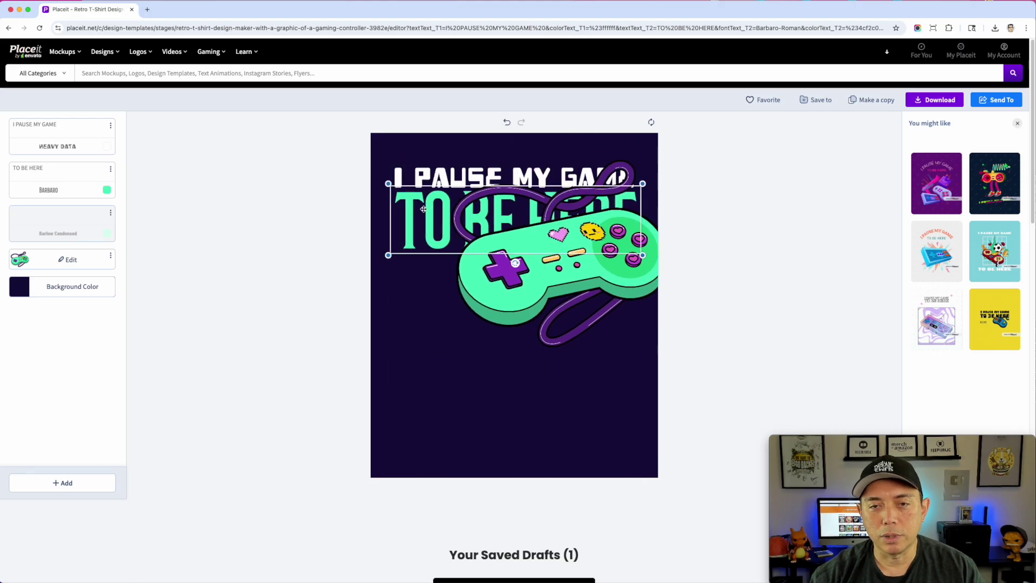
drag(430, 279, 420, 410)
drag(426, 178, 400, 172)
click(660, 287)
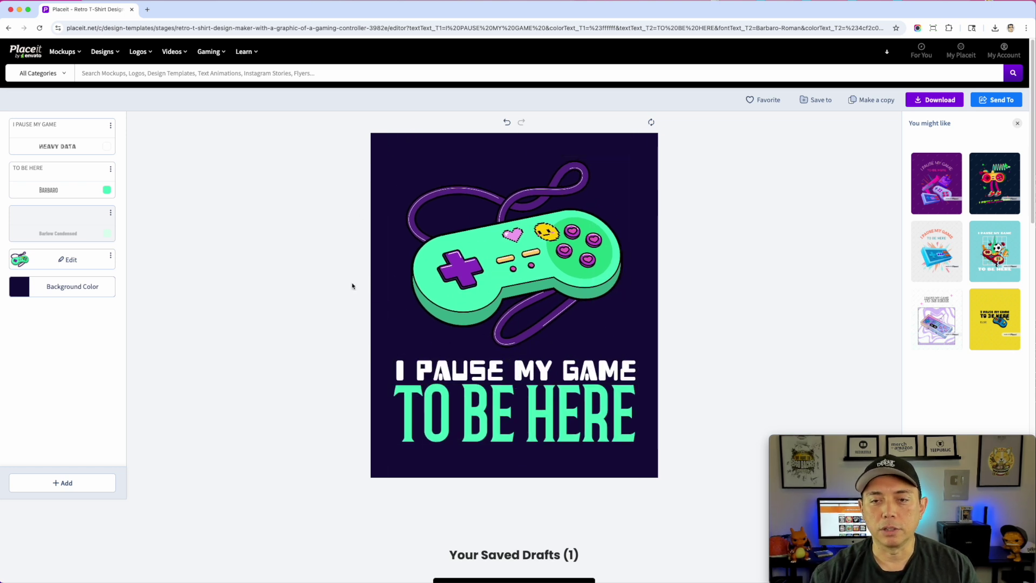
drag(528, 233, 530, 232)
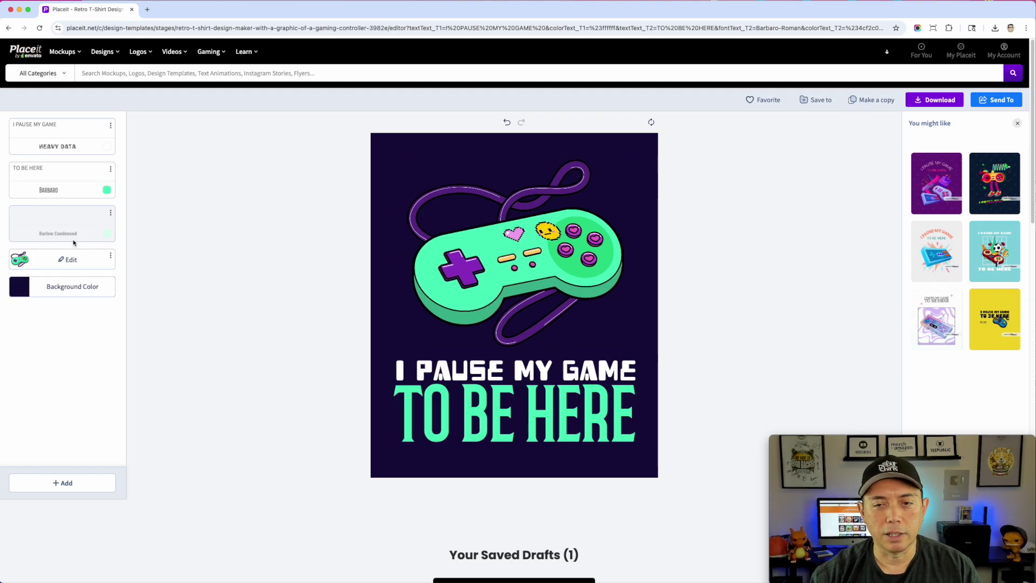
Bring up the graphics library for adding a graphic and search it for "background".
click(58, 484)
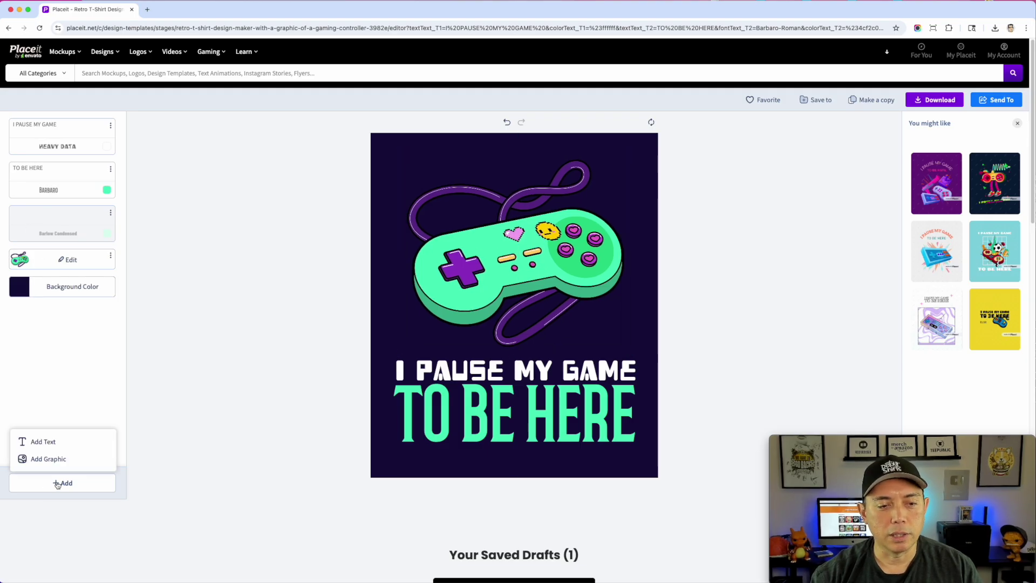
click(47, 460)
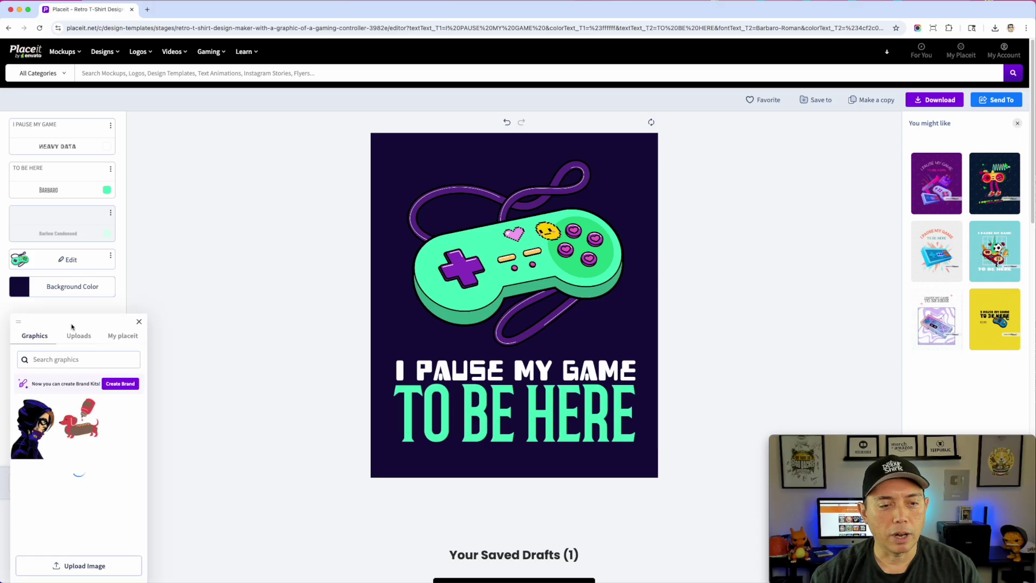
click(50, 360)
text(backGROU)
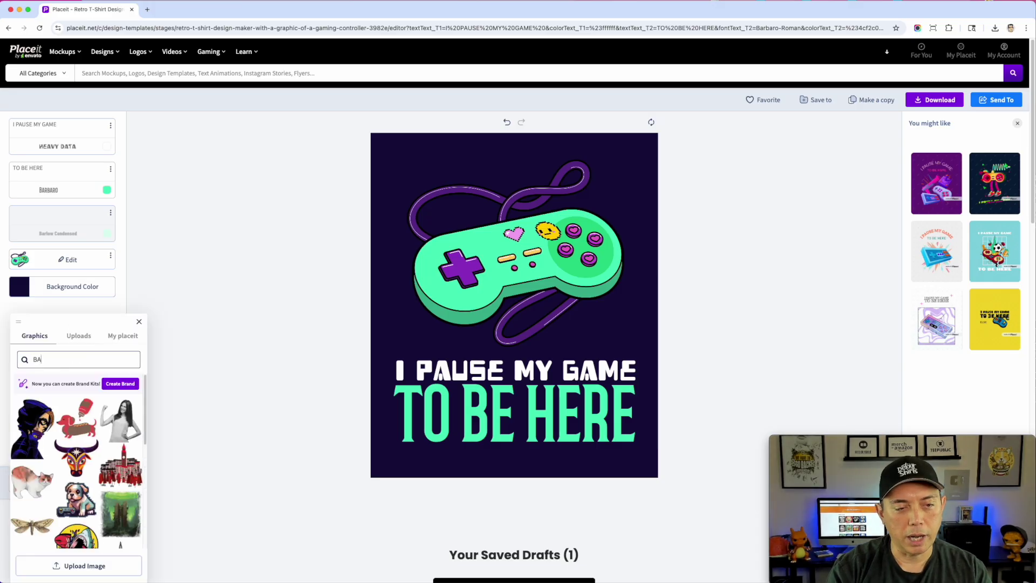
key(BackSpace)
key(BackSpace)
key(BackSpace)
key(BackSpace)
text(ground)
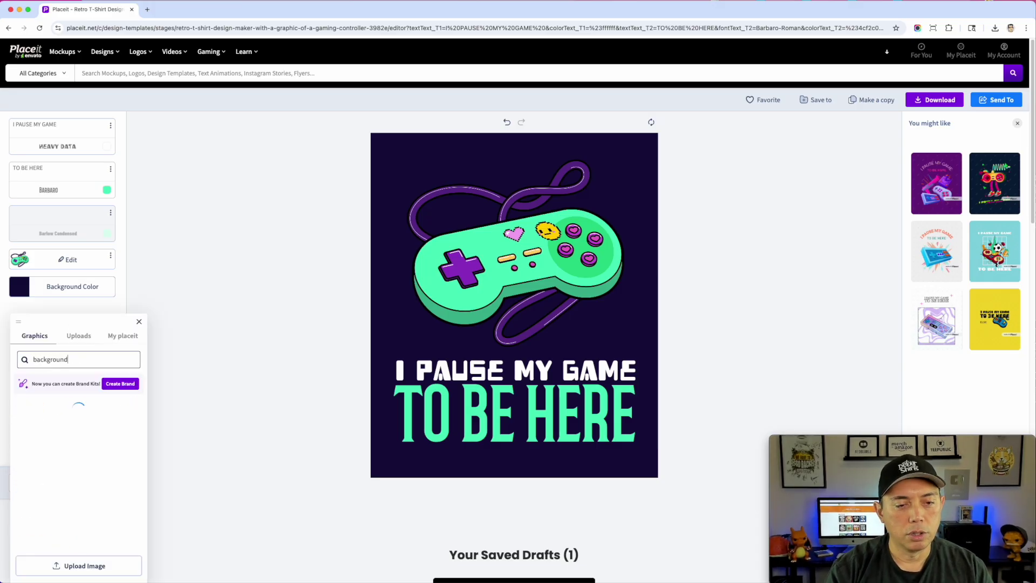
Search the graphics library for "sunset" and browse the results.
key(super+a)
text(SUnset)
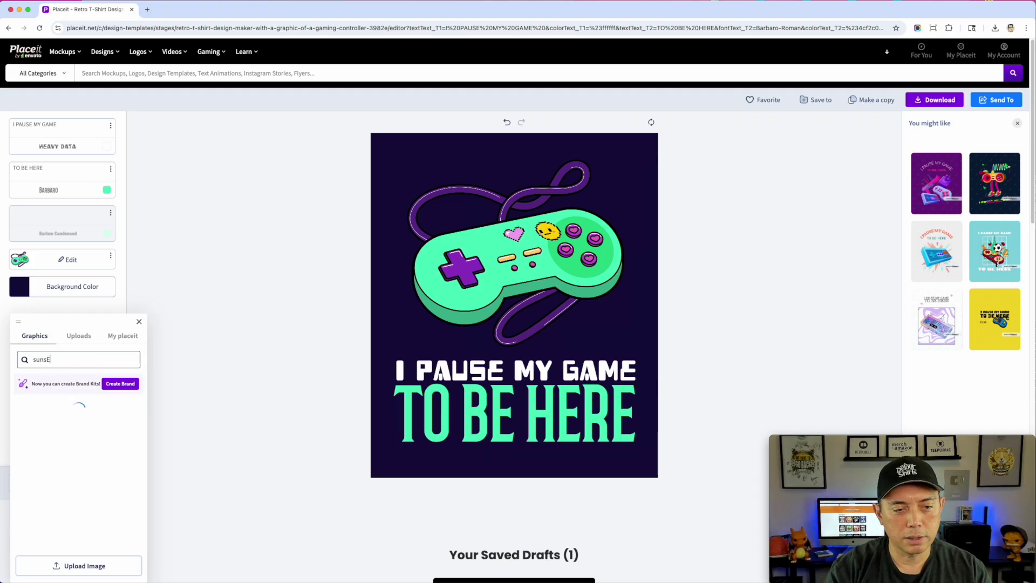
scroll(65, 447, down, 6)
scroll(68, 452, down, 3)
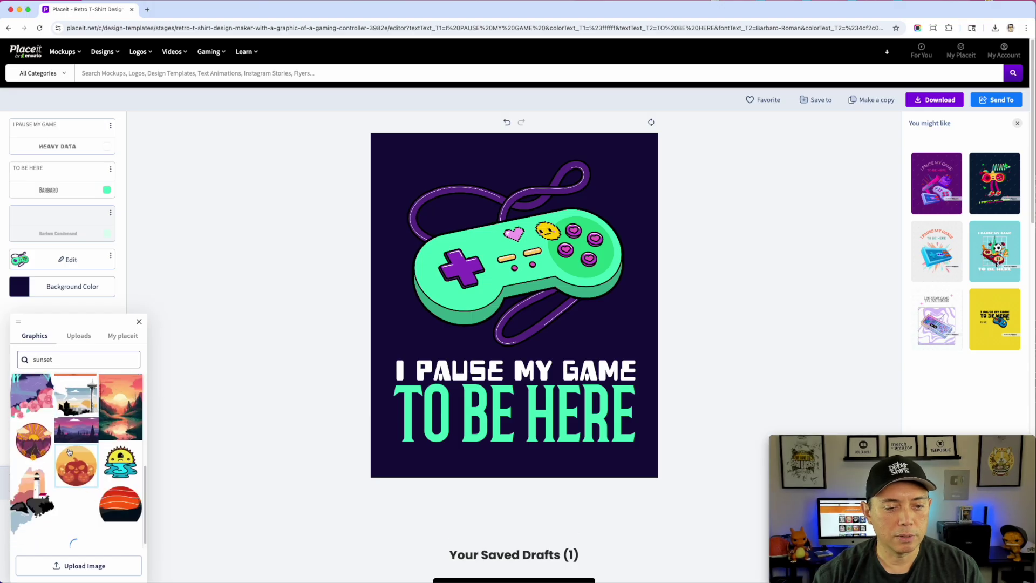
click(68, 452)
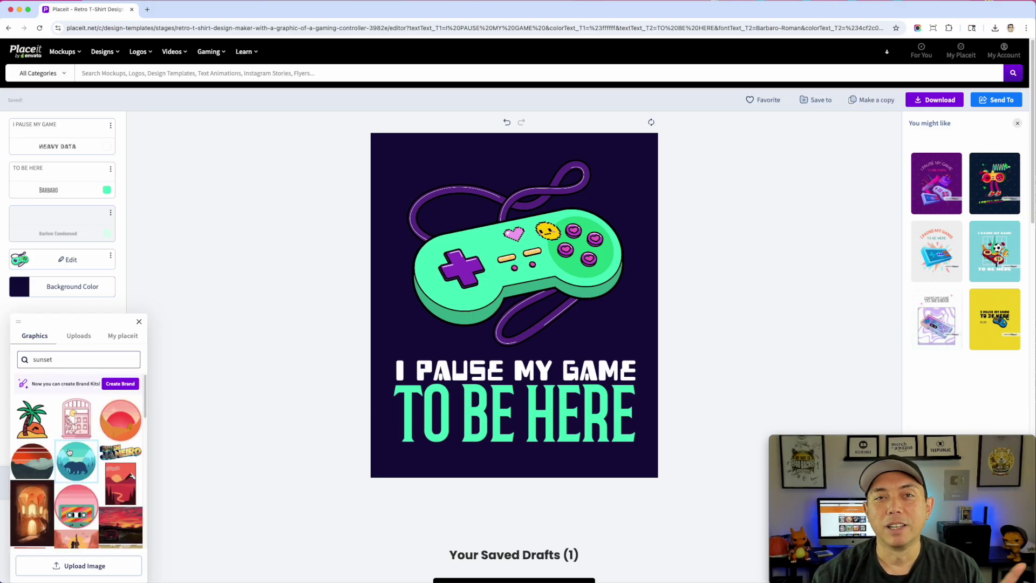
click(327, 125)
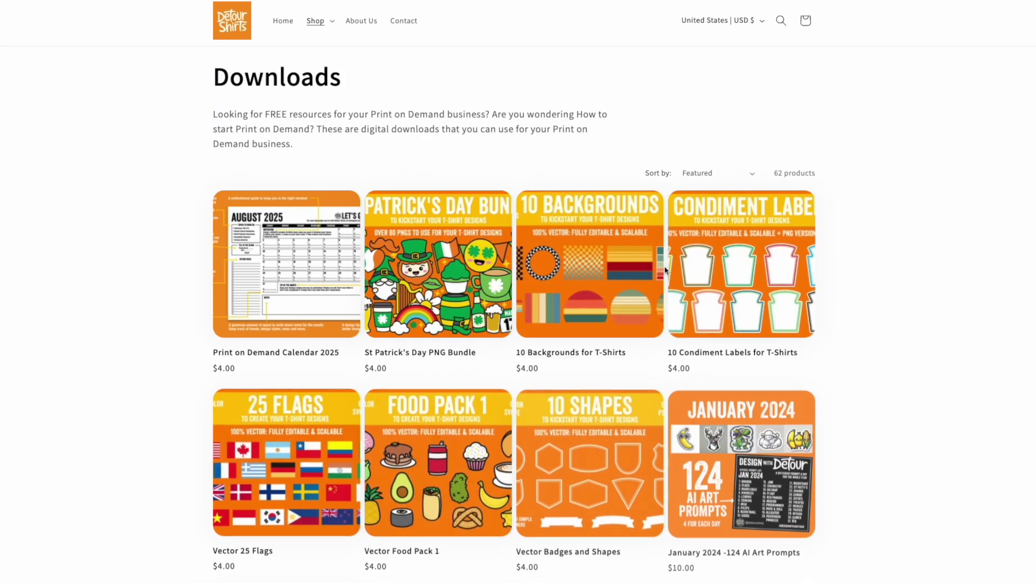
click(610, 250)
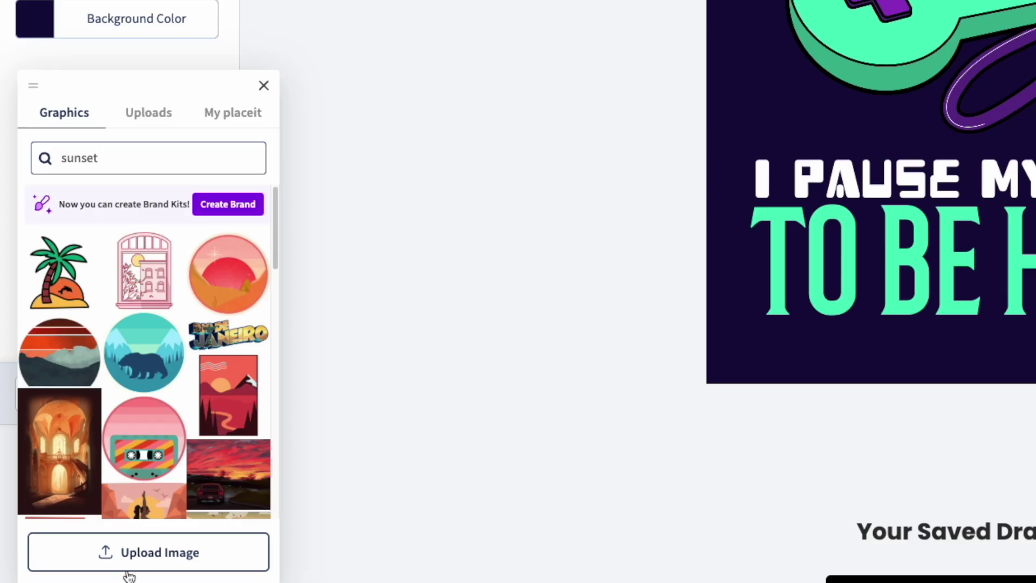
Upload "wavy checkerboard.png" from the Desktop as a new graphic.
click(138, 556)
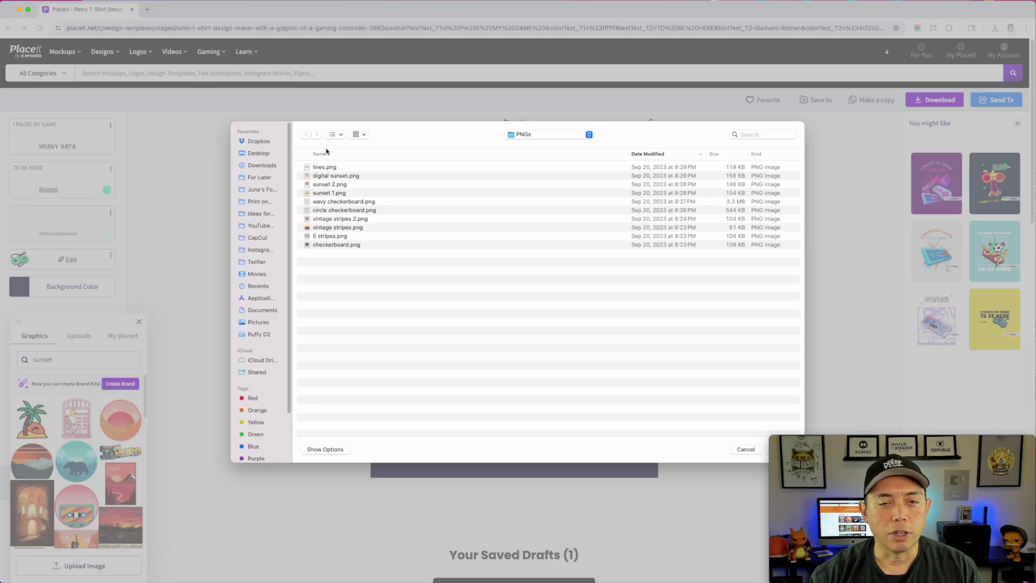
click(259, 153)
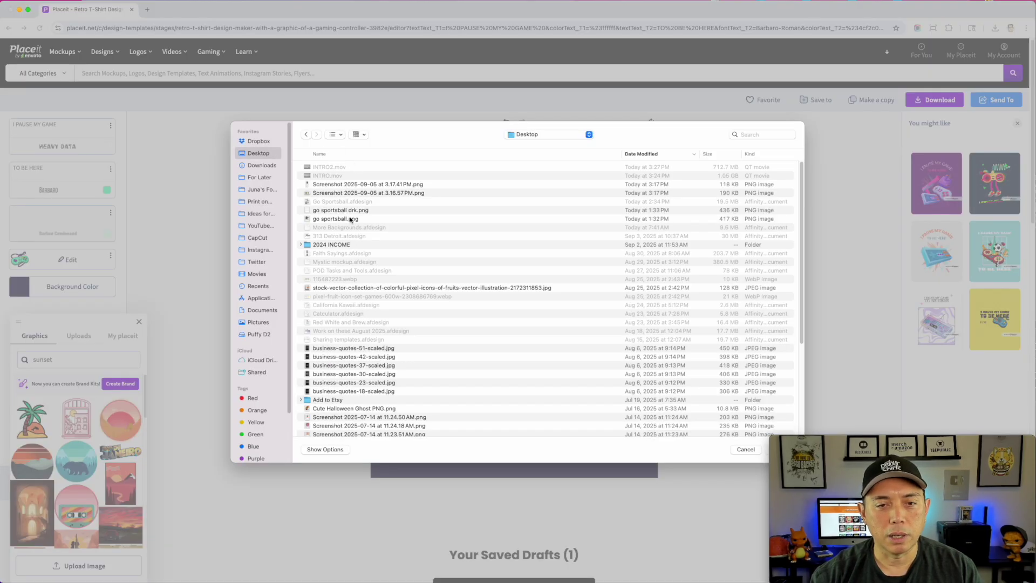
scroll(360, 393, down, 10)
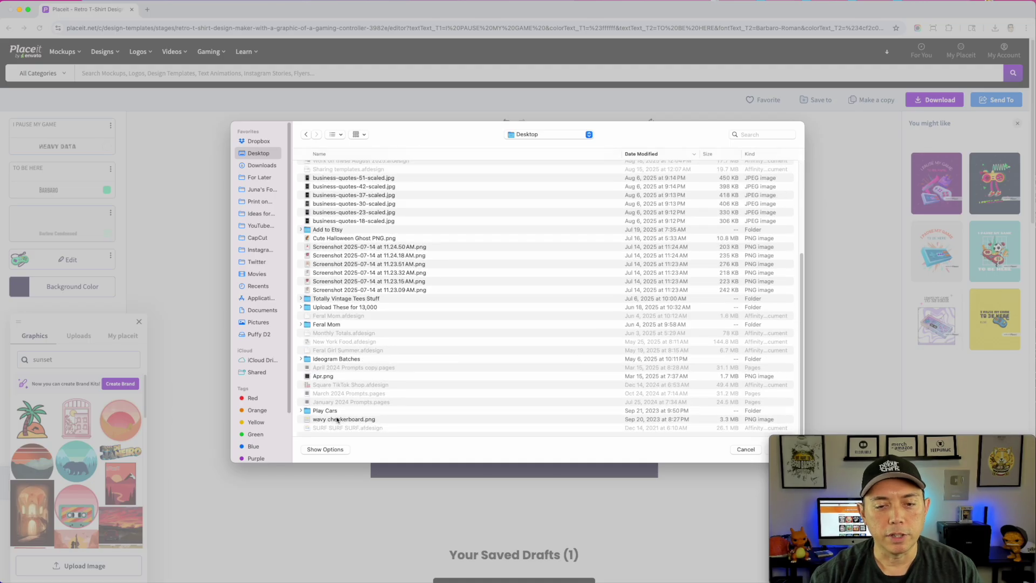
double_click(337, 420)
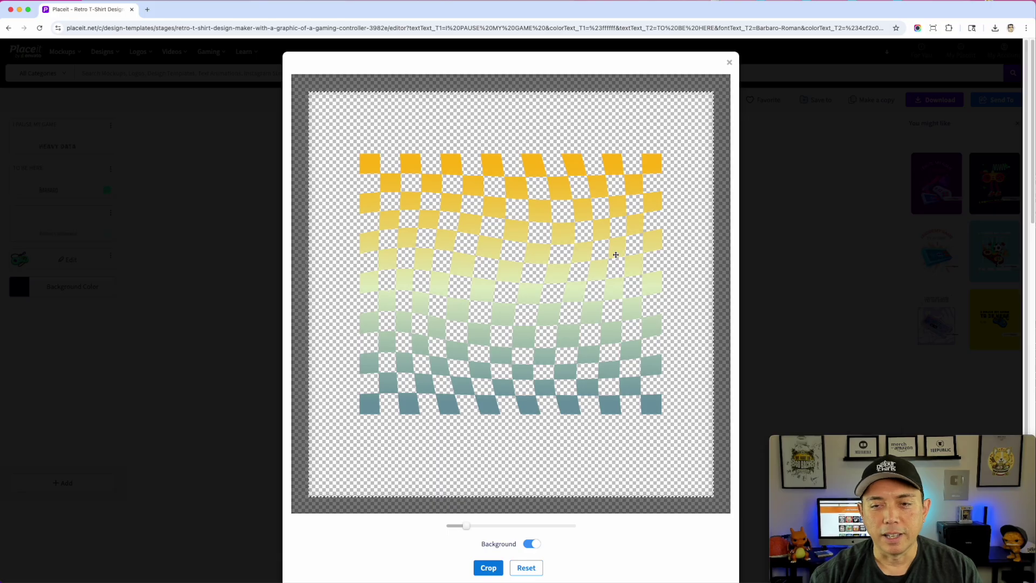
Slightly enlarge the checkerboard and shift it upward inside the crop frame, keep Background on and crop the image.
drag(616, 254, 599, 216)
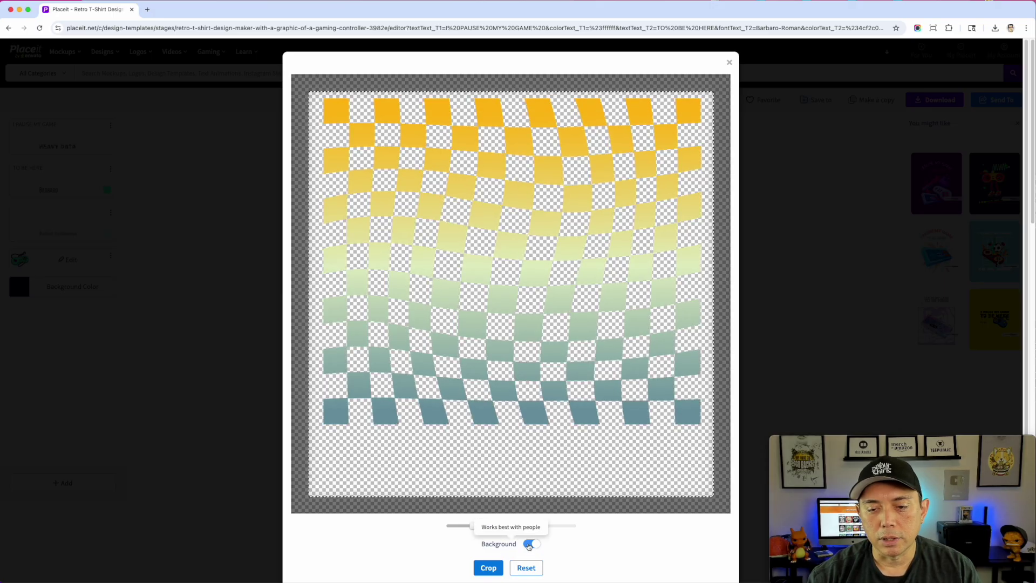
click(529, 545)
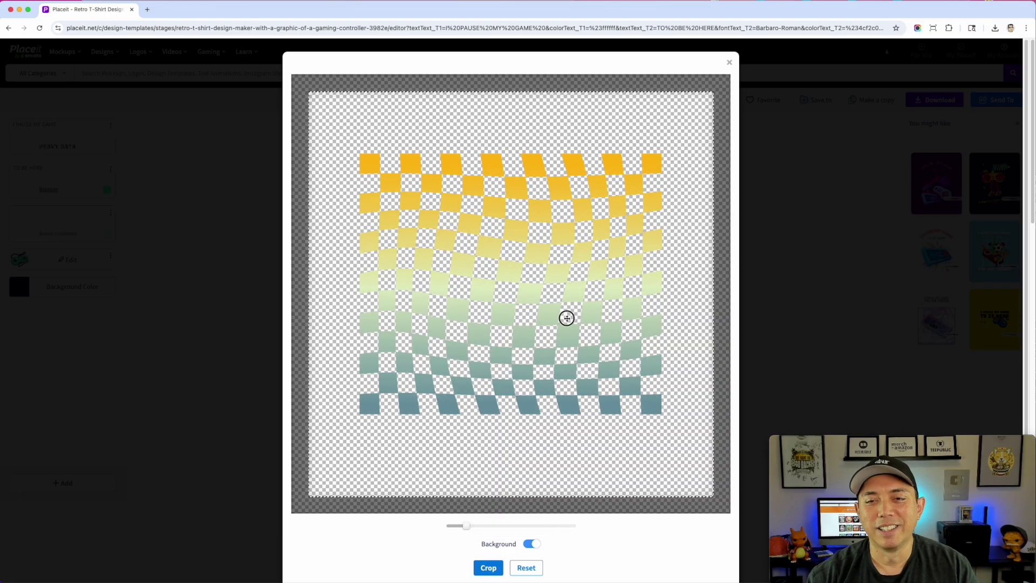
drag(567, 318, 548, 274)
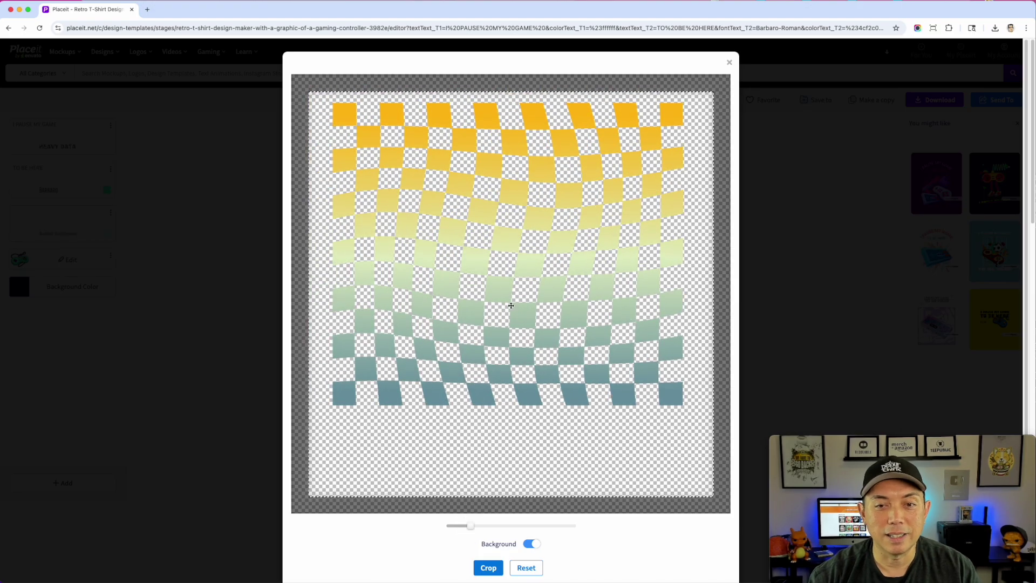
click(496, 567)
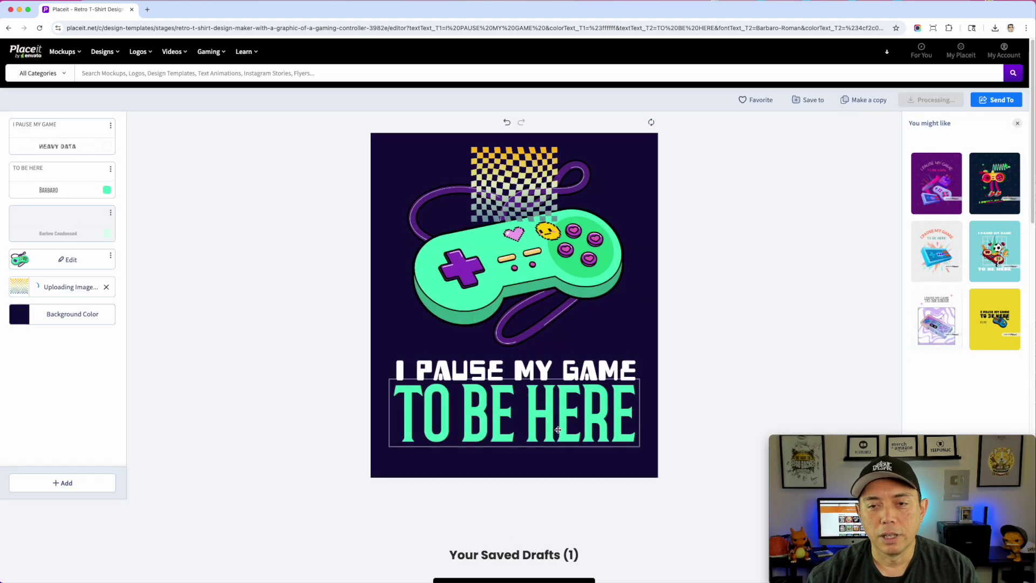
Move the checkerboard graphic over the controller and enlarge it to cover most of the controller.
drag(551, 157, 509, 162)
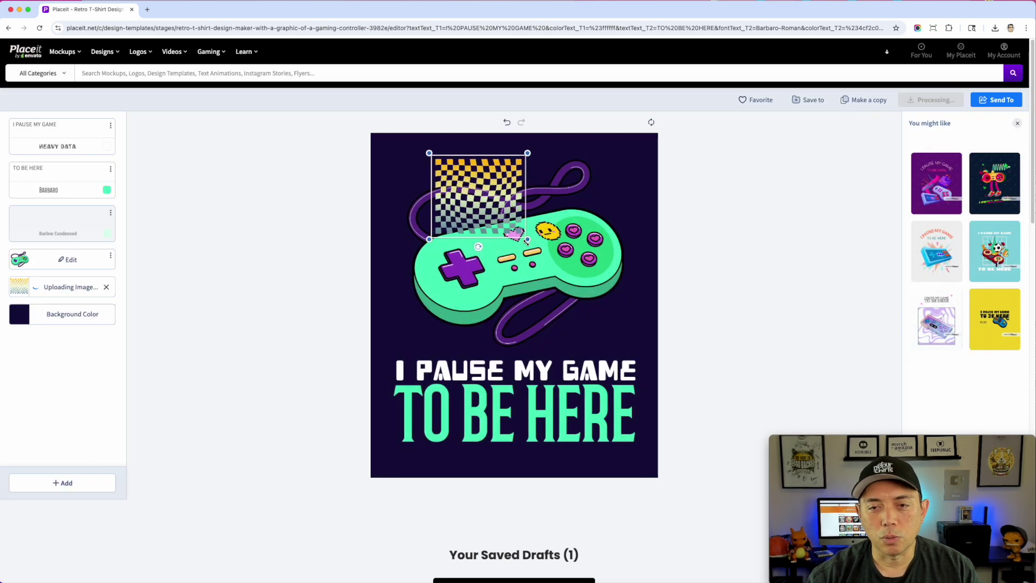
click(486, 178)
mouse_move(528, 239)
mouse_down()
mouse_move(630, 340)
mouse_move(523, 246)
mouse_up()
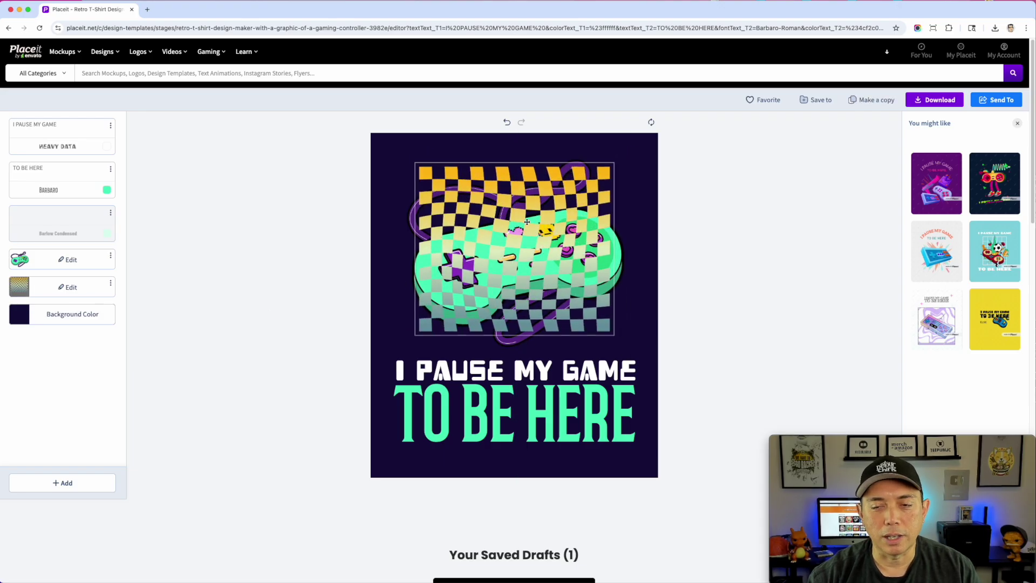
Try to place the checkerboard layer behind the controller in the layer order.
click(111, 283)
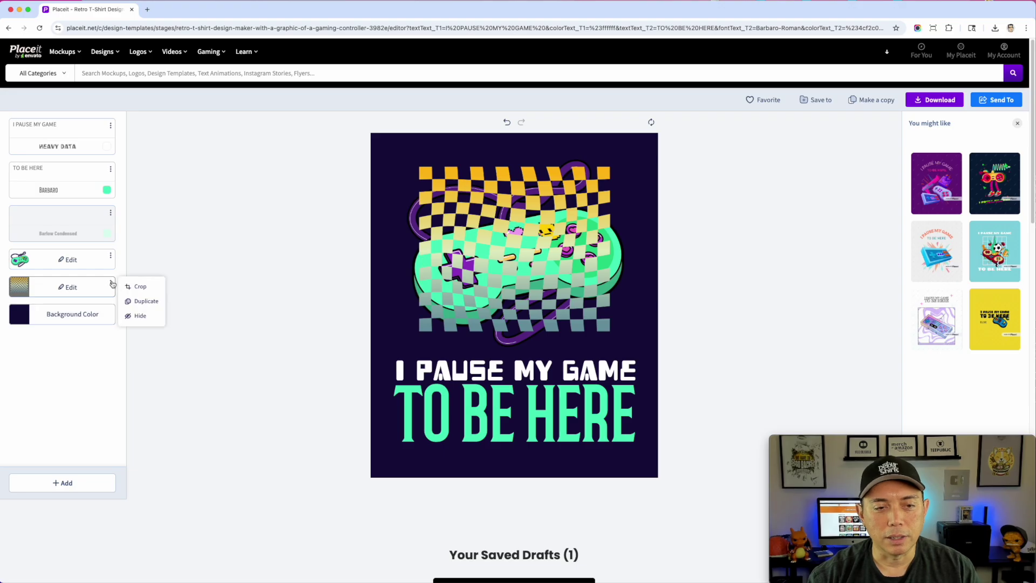
click(87, 286)
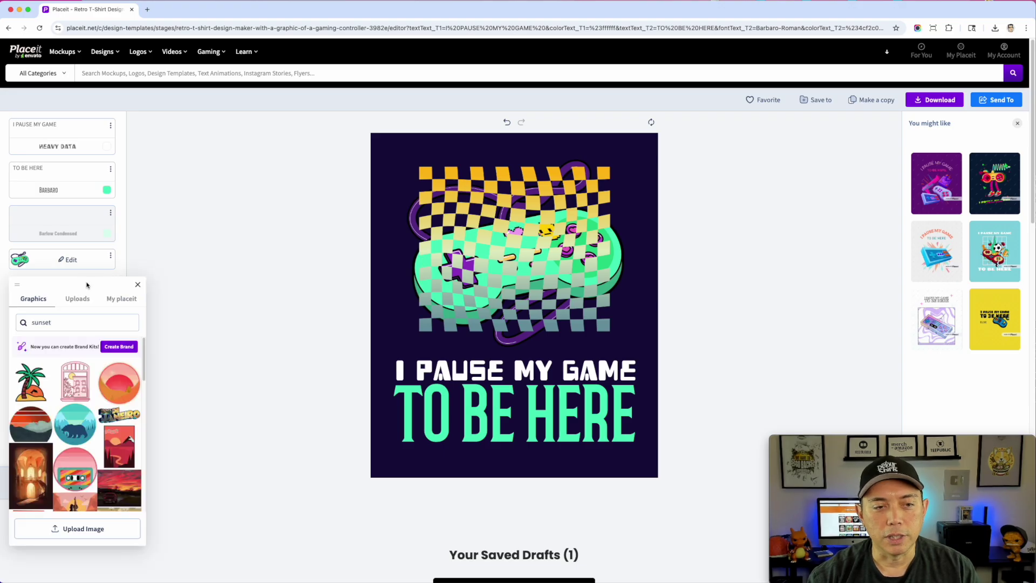
click(166, 244)
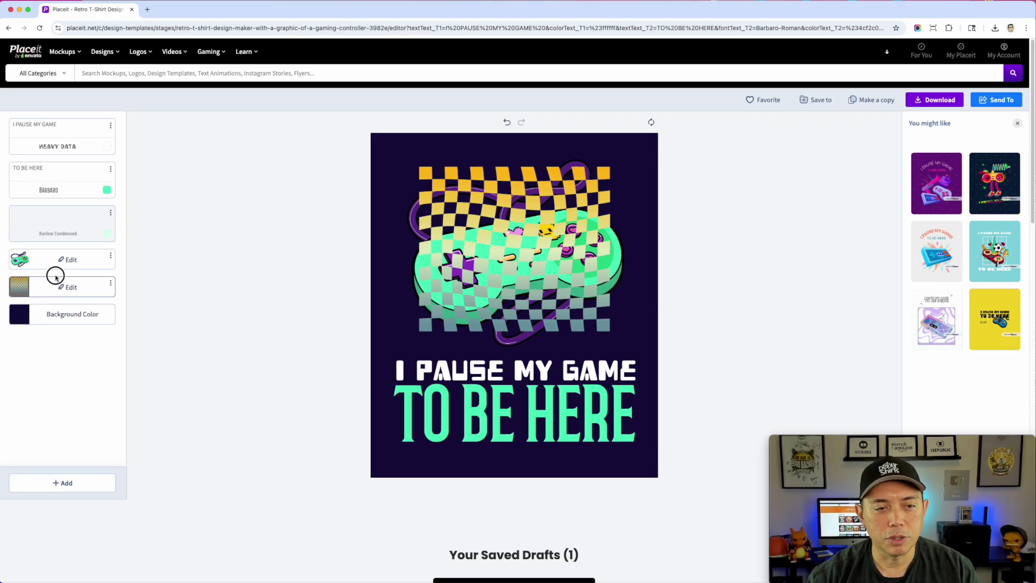
click(52, 289)
Offset the checkerboard toward the upper left of the design and the controller toward the right.
click(488, 226)
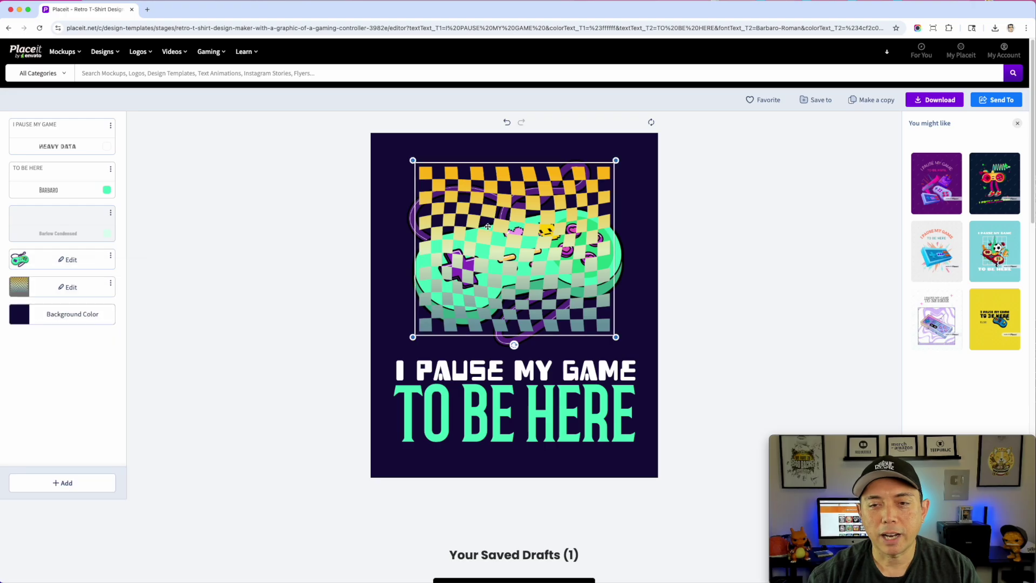
drag(489, 226, 467, 219)
drag(610, 271, 627, 275)
click(72, 294)
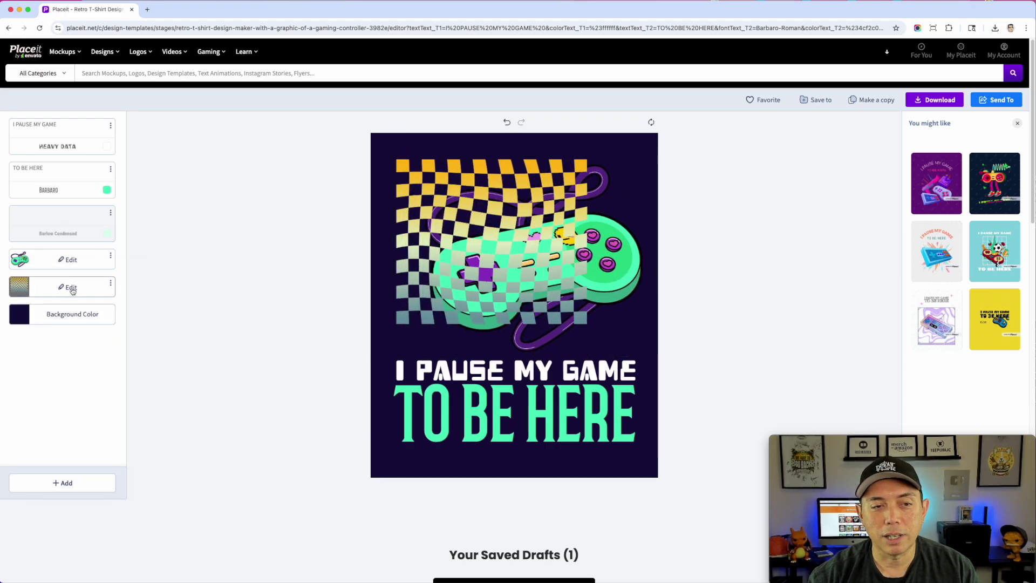
Duplicate the controller, enlarge the copy over the checkerboard, and delete the original controller behind it.
click(110, 257)
click(127, 273)
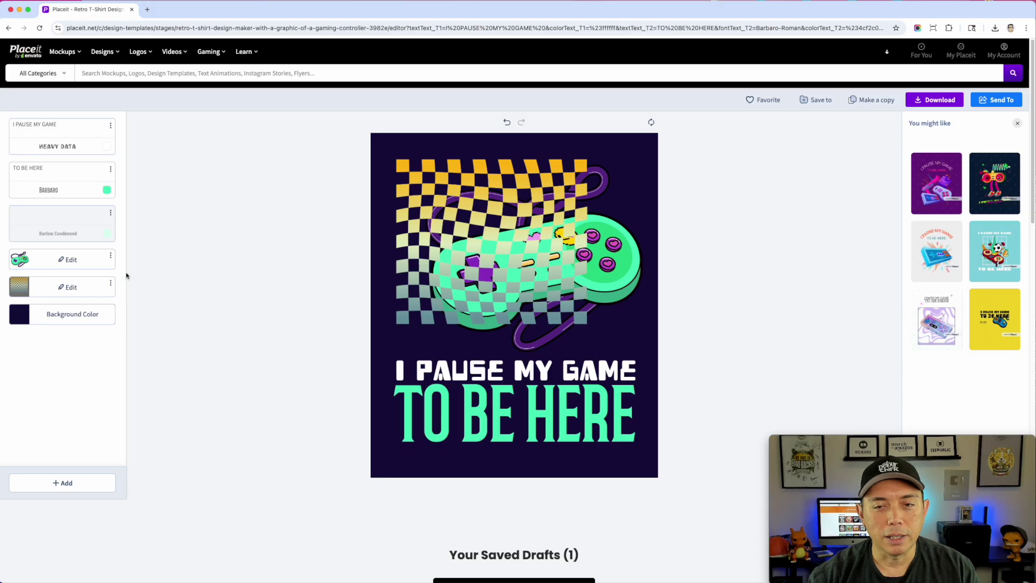
drag(537, 313, 568, 326)
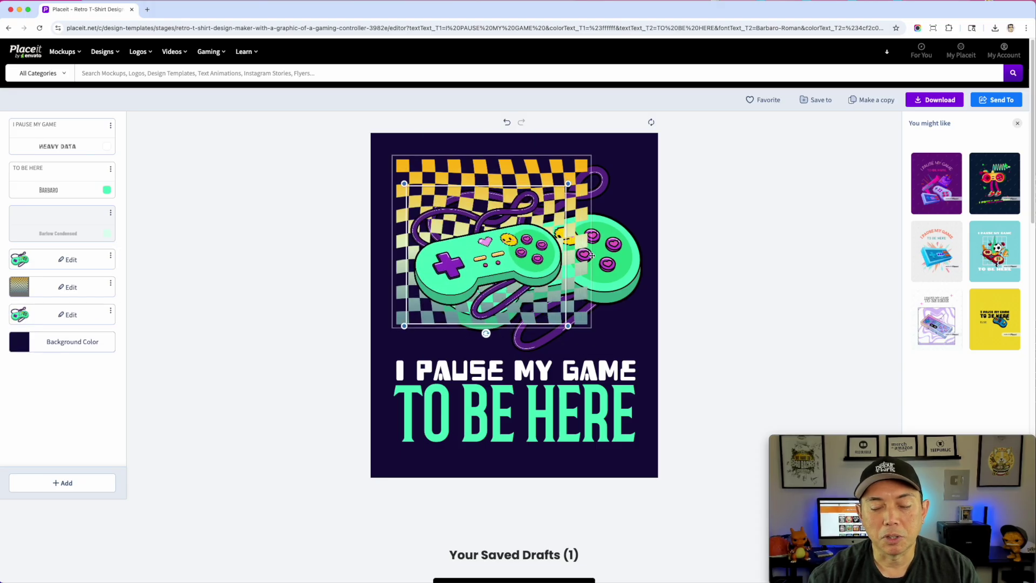
click(623, 259)
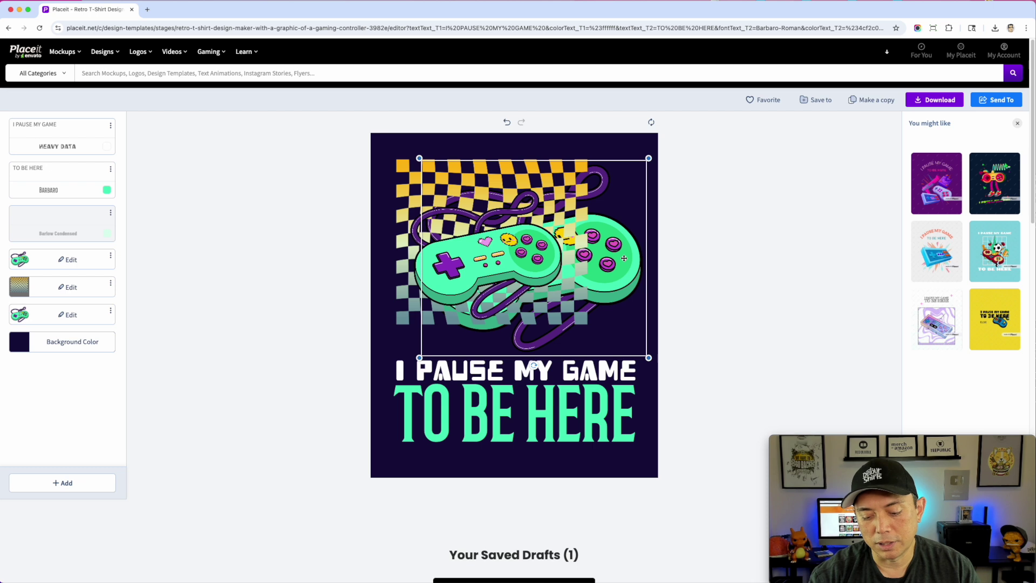
key(Delete)
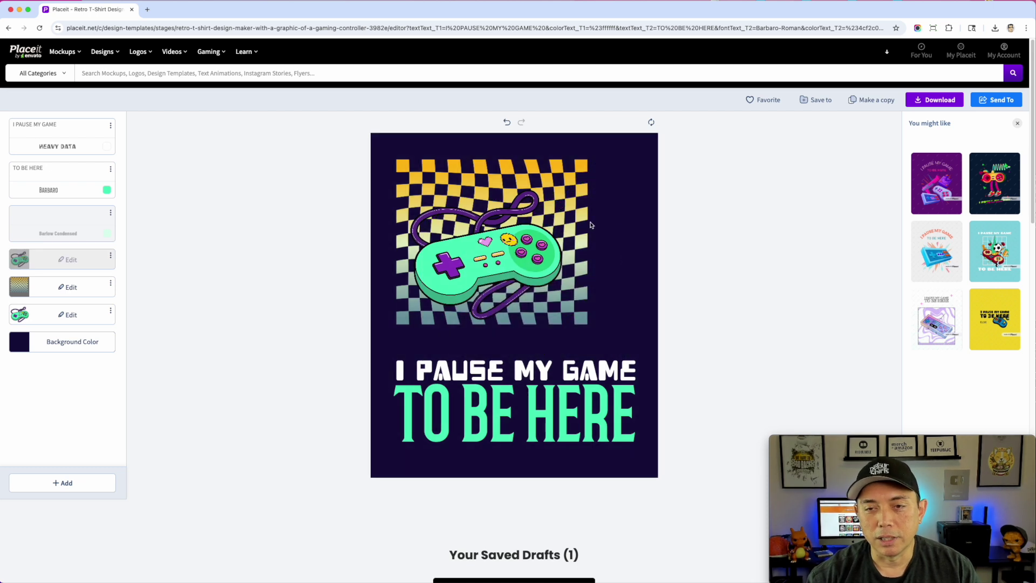
Enlarge the checkerboard and the controller to nearly the text width and center both above "I PAUSE MY GAME".
drag(594, 330, 633, 378)
click(545, 290)
drag(545, 288, 548, 269)
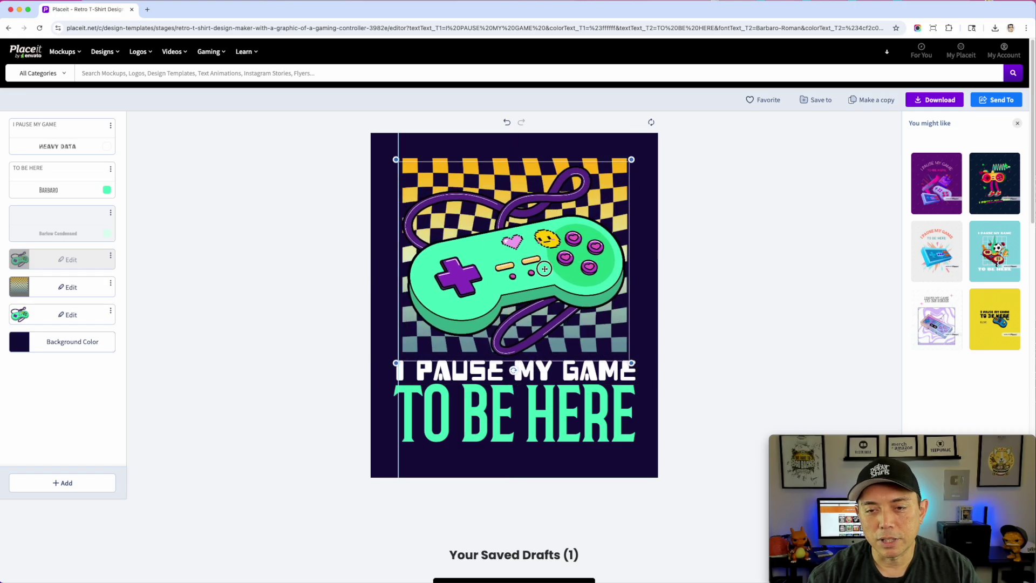
click(646, 227)
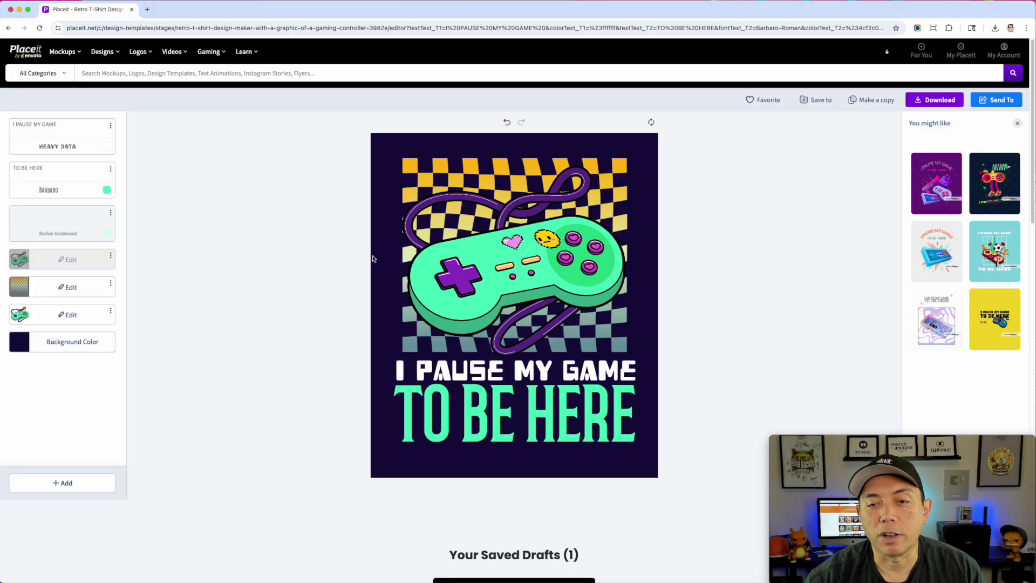
Add the round striped blue-to-orange sunset from the previously uploaded images to the design.
click(64, 484)
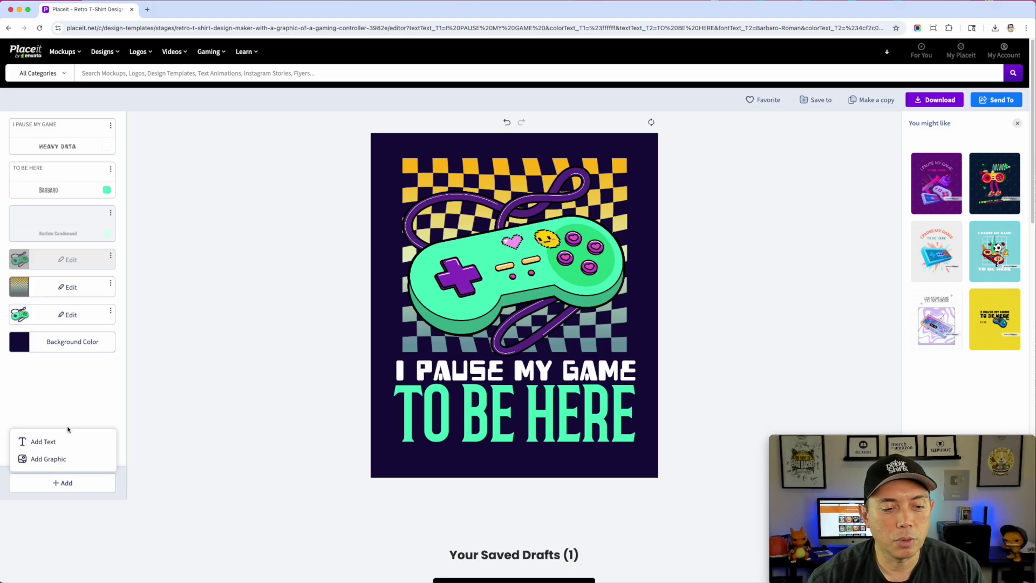
click(54, 459)
click(79, 336)
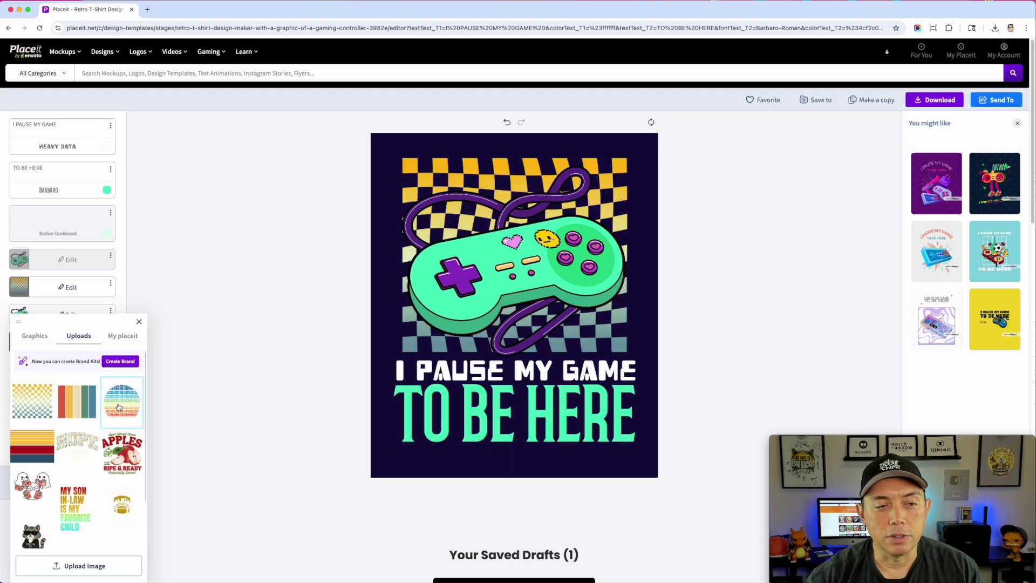
click(118, 407)
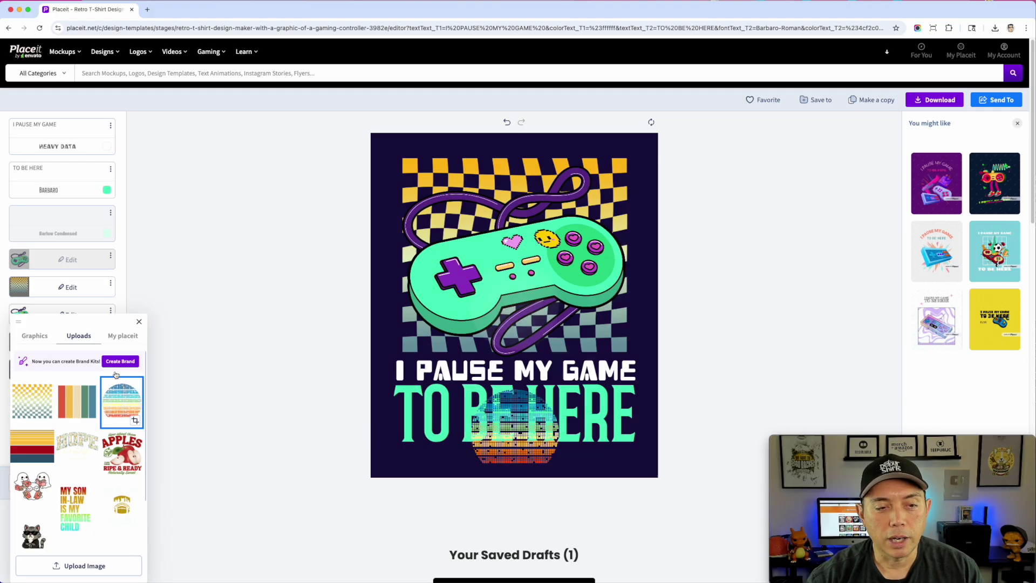
Move the small sunset and the controller aside, and replace the checkerboard with the uploaded round striped blue-to-orange sunset.
drag(503, 420, 453, 386)
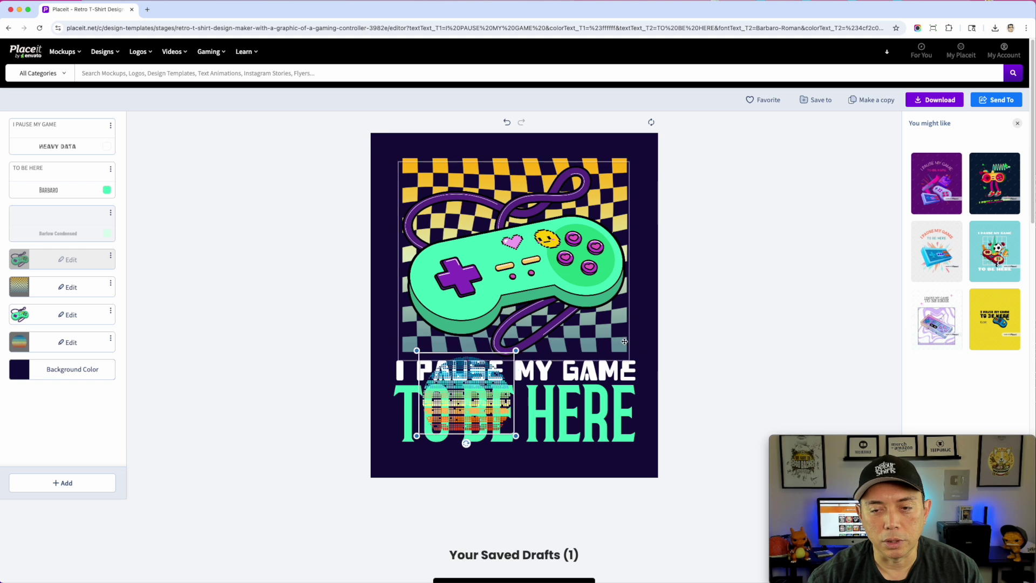
drag(528, 241, 539, 289)
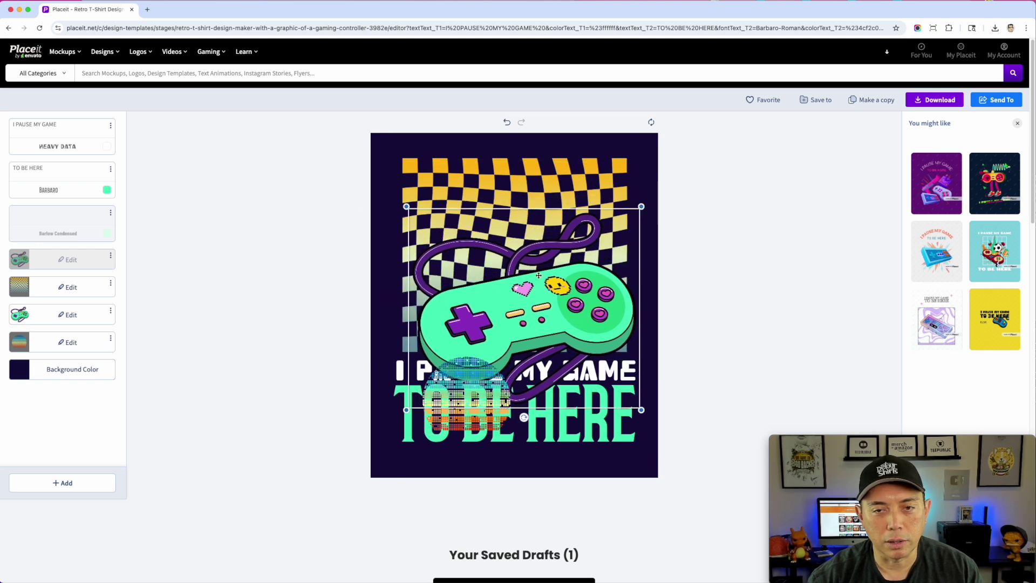
click(434, 200)
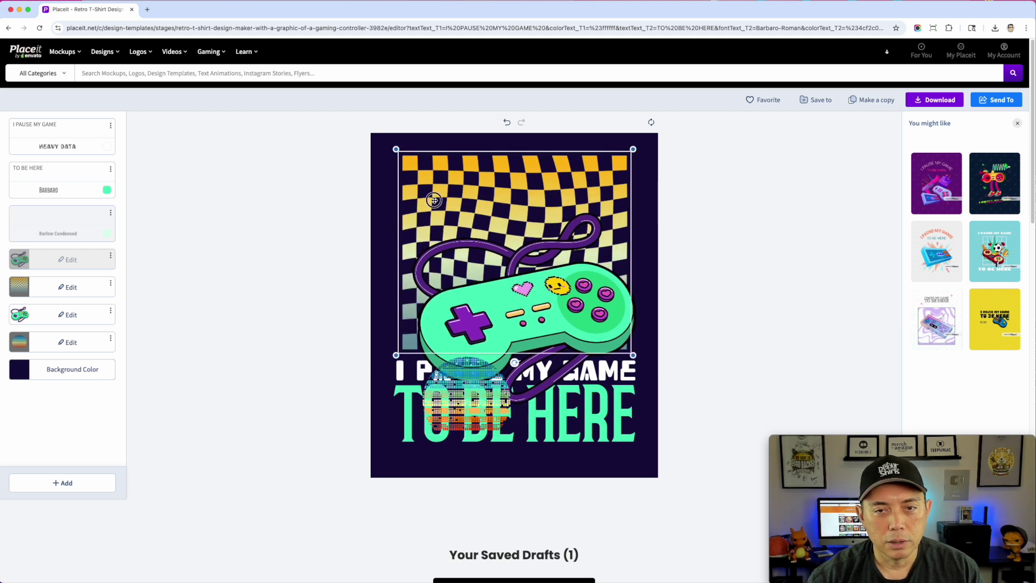
click(69, 287)
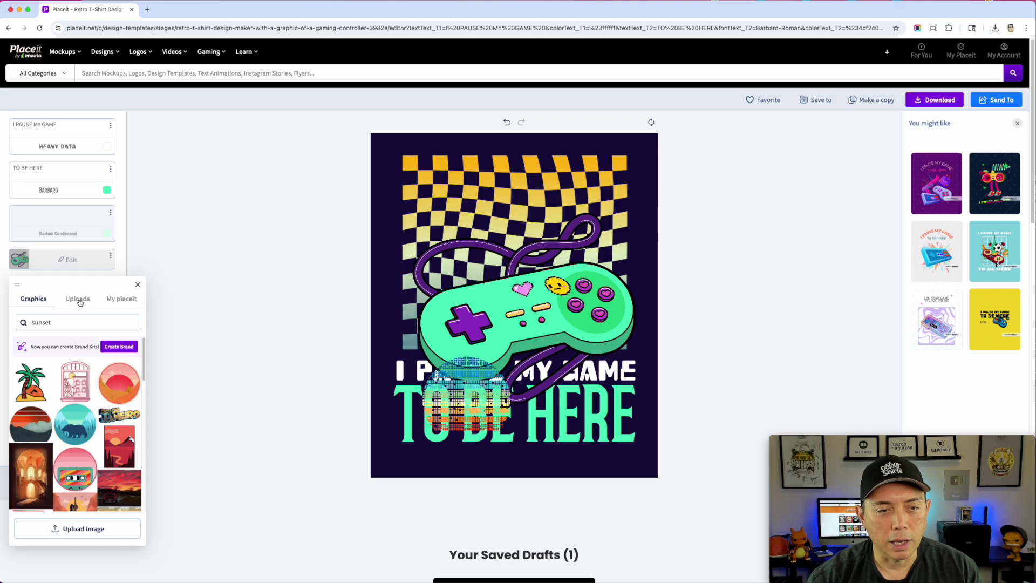
click(78, 299)
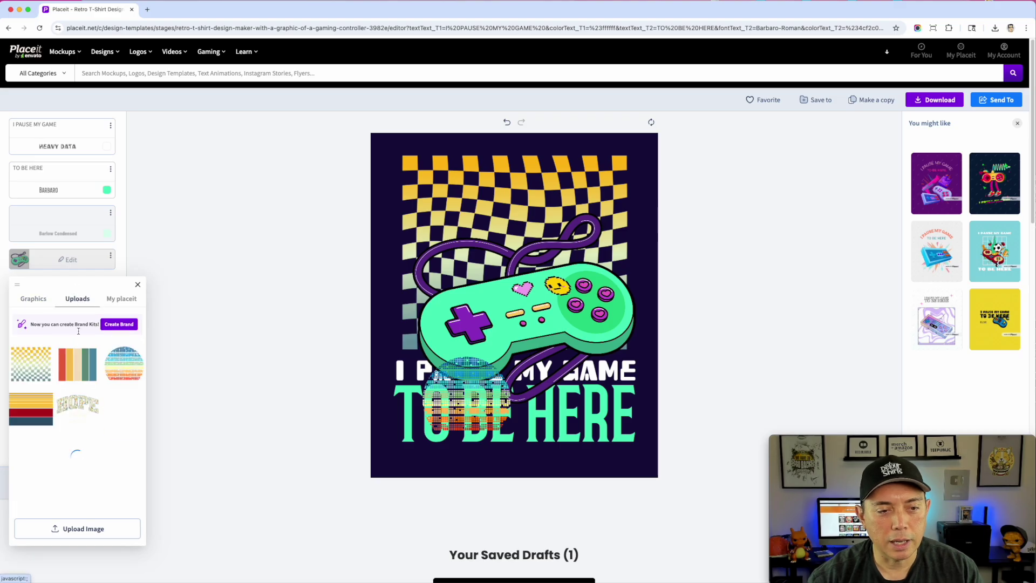
click(118, 361)
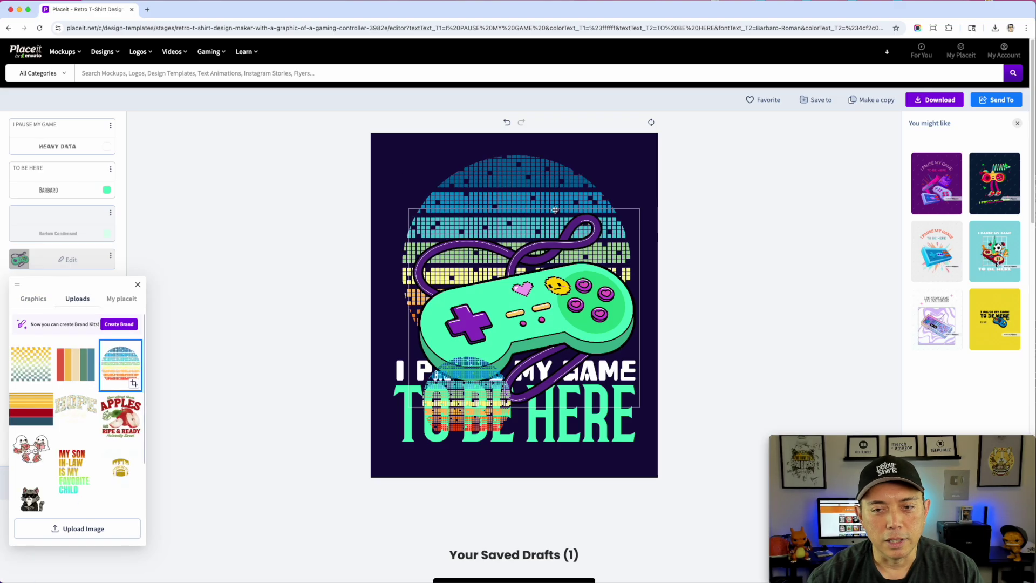
Delete the extra small sunset over the text and center the controller over the large sunset.
click(484, 391)
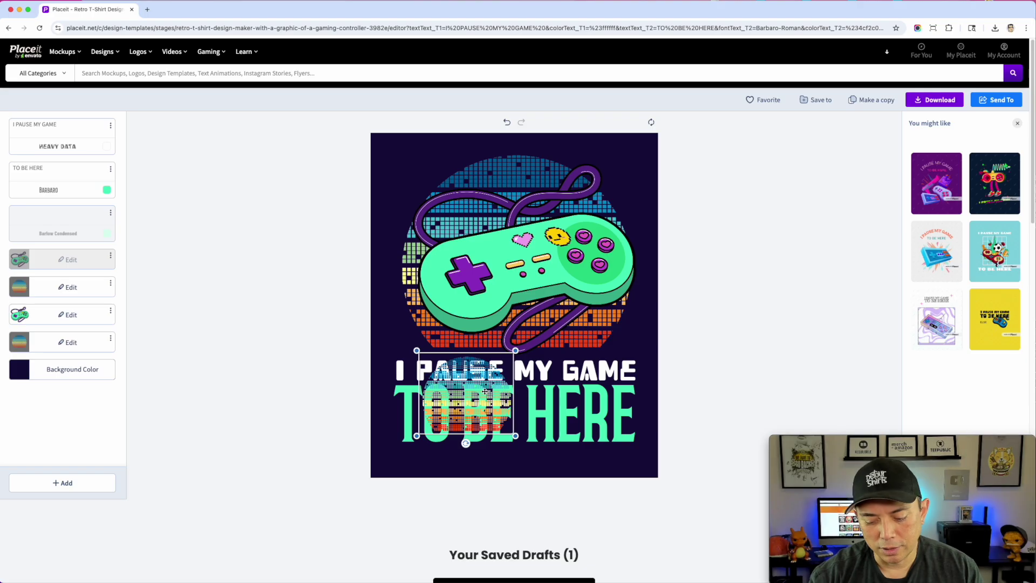
key(Delete)
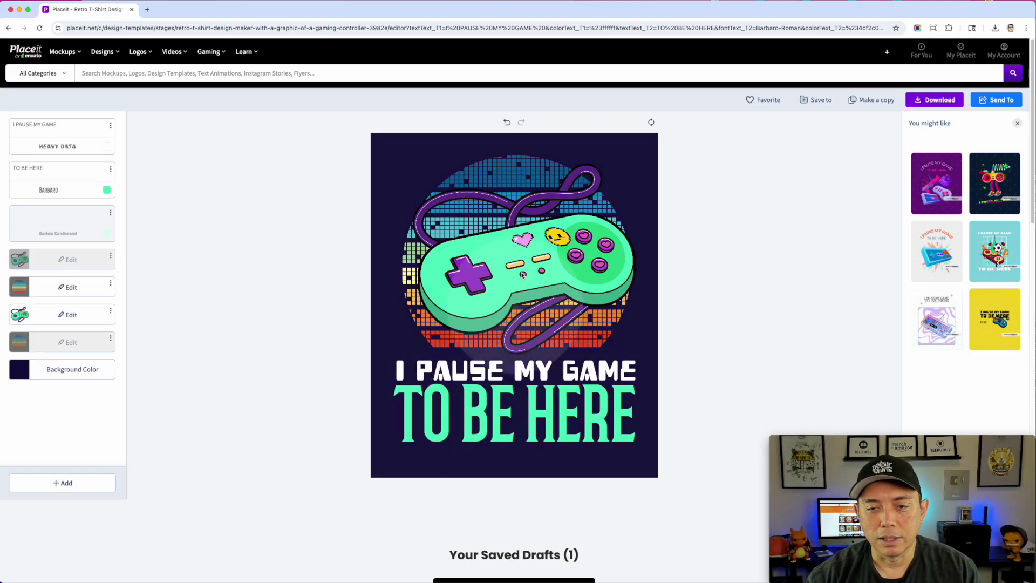
click(539, 271)
drag(539, 270, 526, 273)
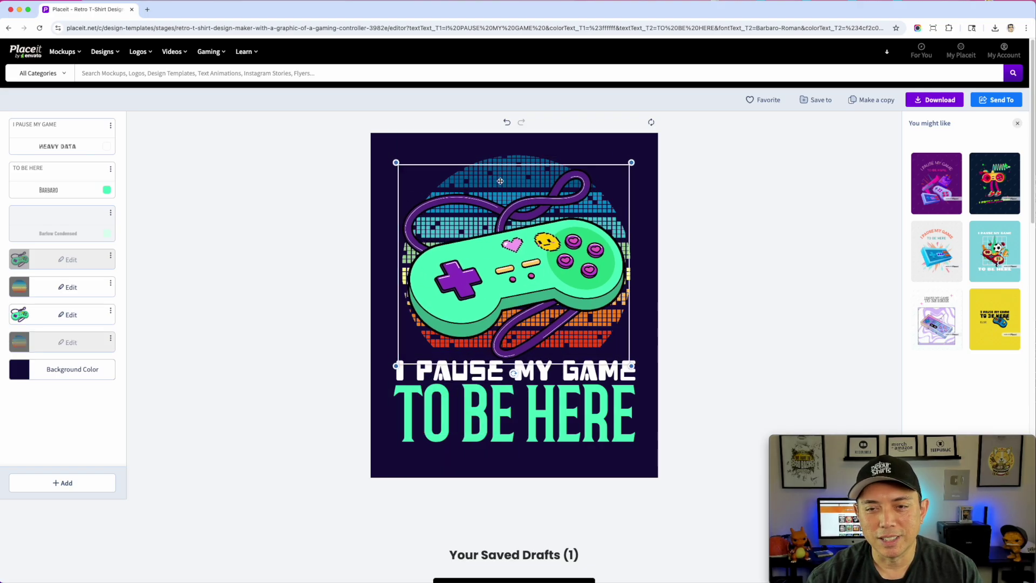
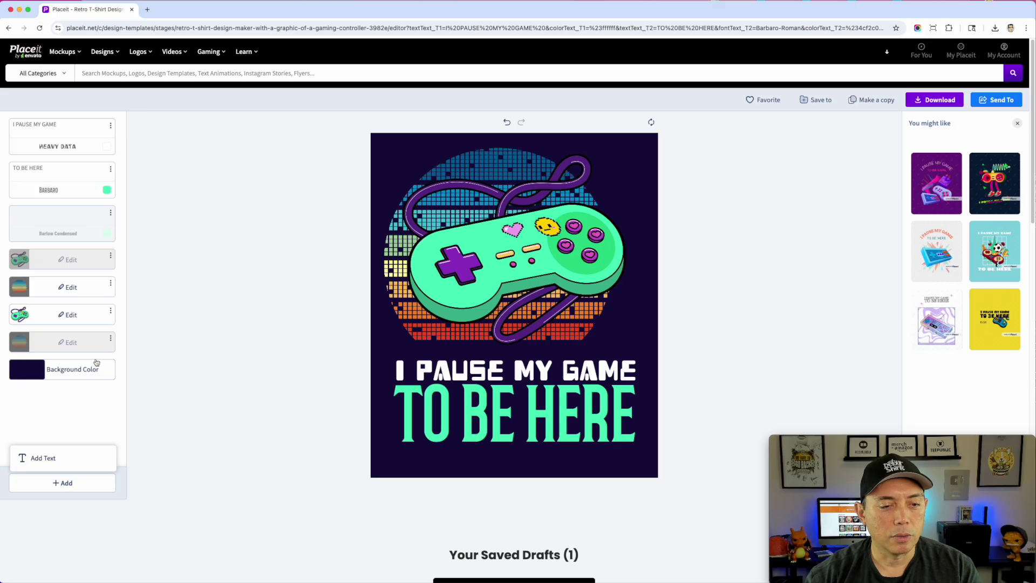
Replace the hidden small sunset graphic with the uploaded Desktop image "Cute Halloween Ghost PNG.png", keeping the whole ghost in the crop.
click(110, 339)
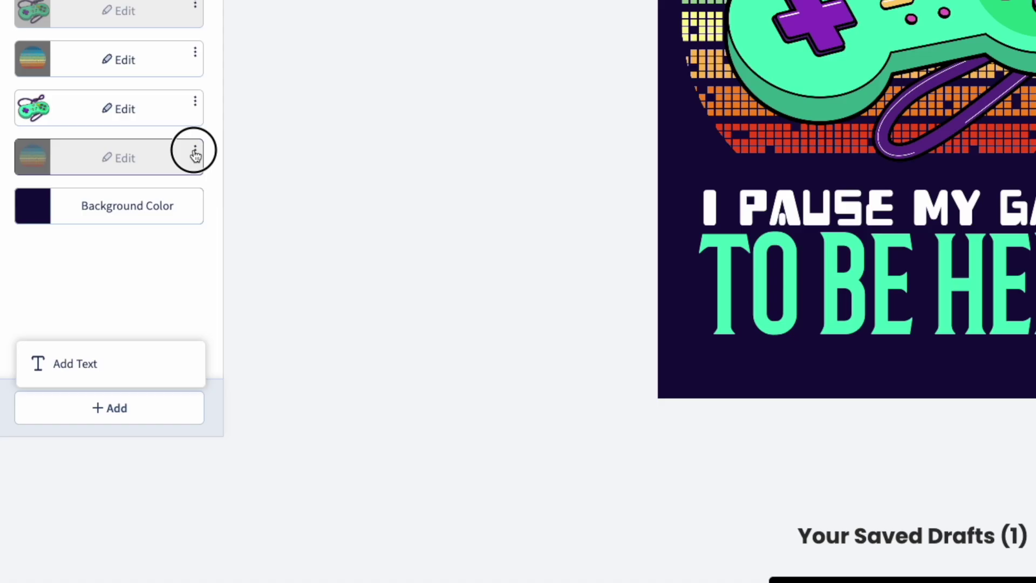
click(196, 154)
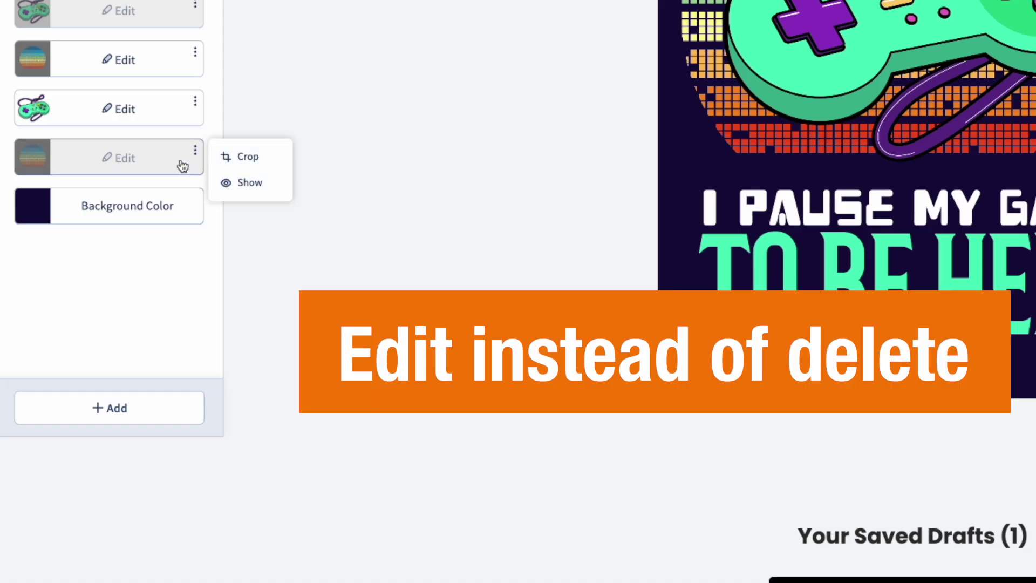
click(176, 155)
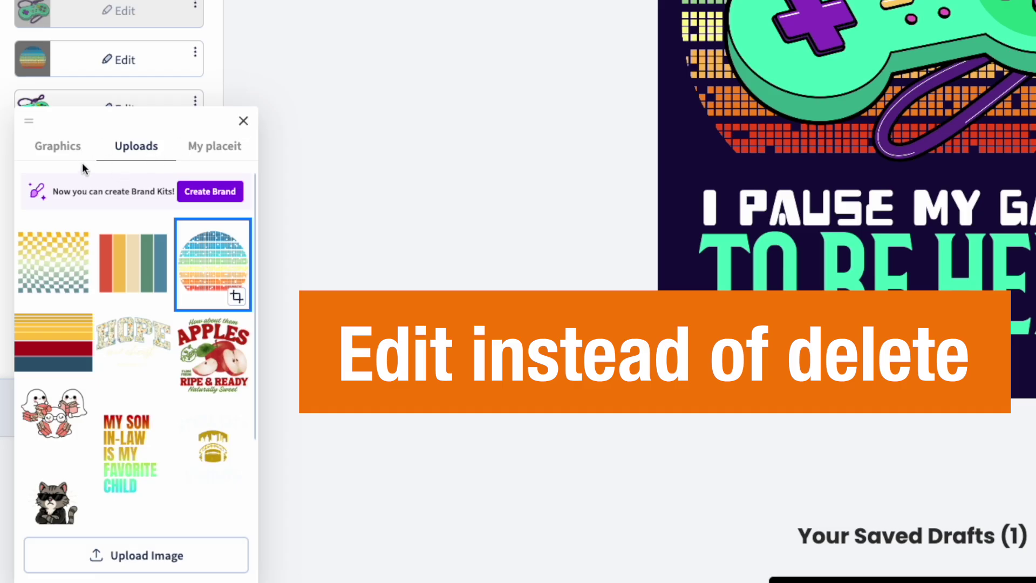
click(115, 562)
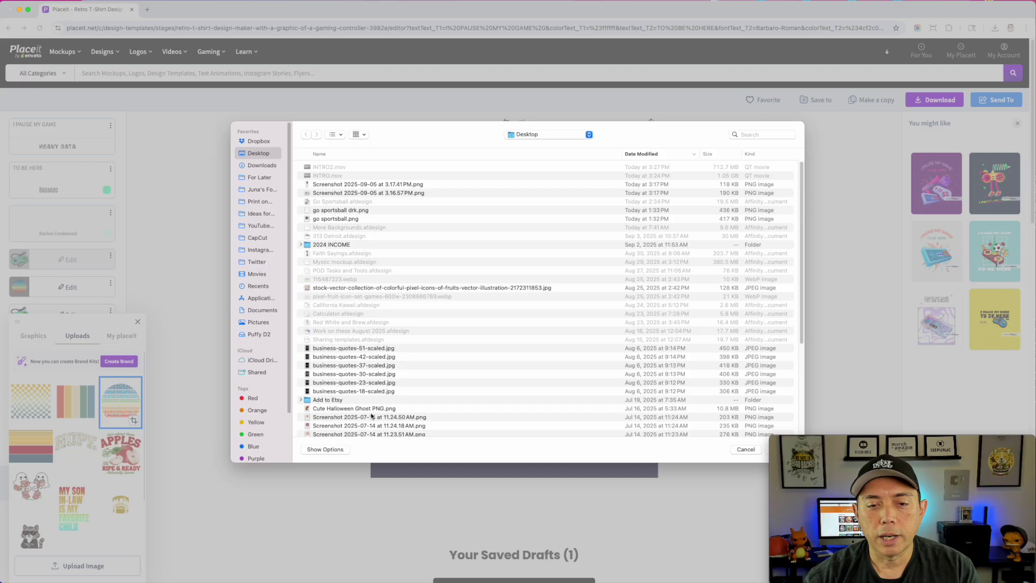
scroll(614, 311, down, 1)
click(349, 393)
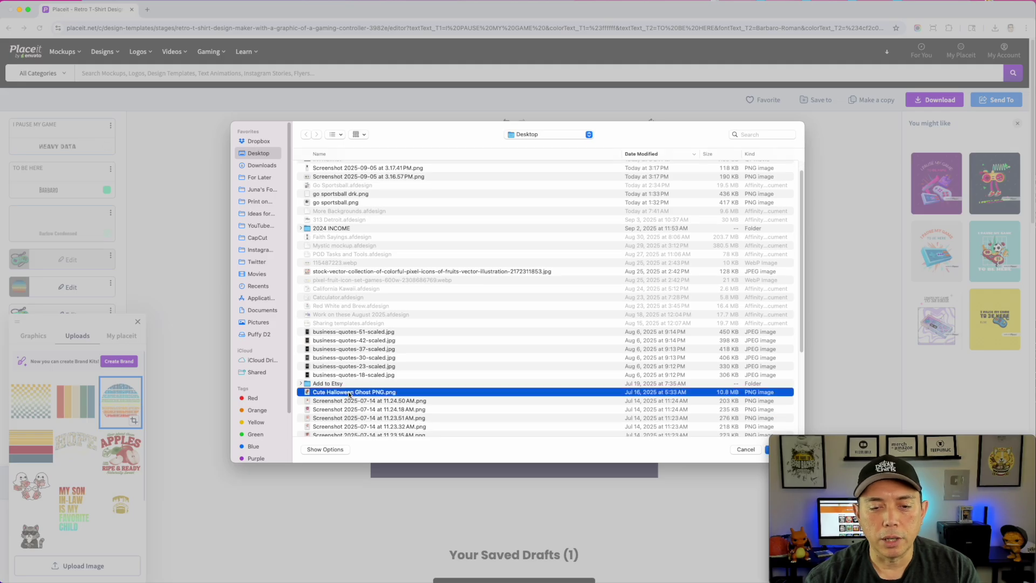
click(767, 448)
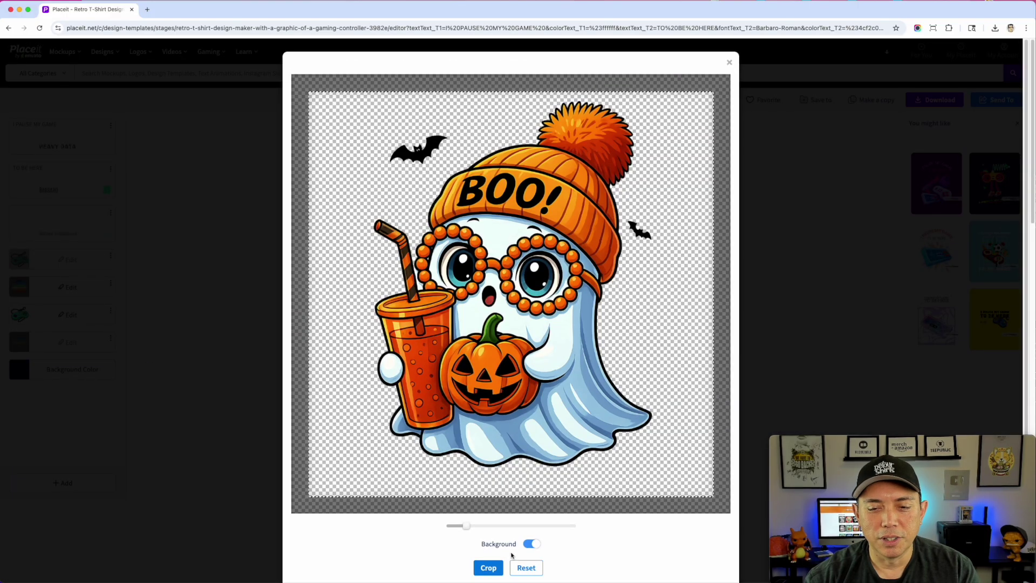
drag(541, 474, 538, 472)
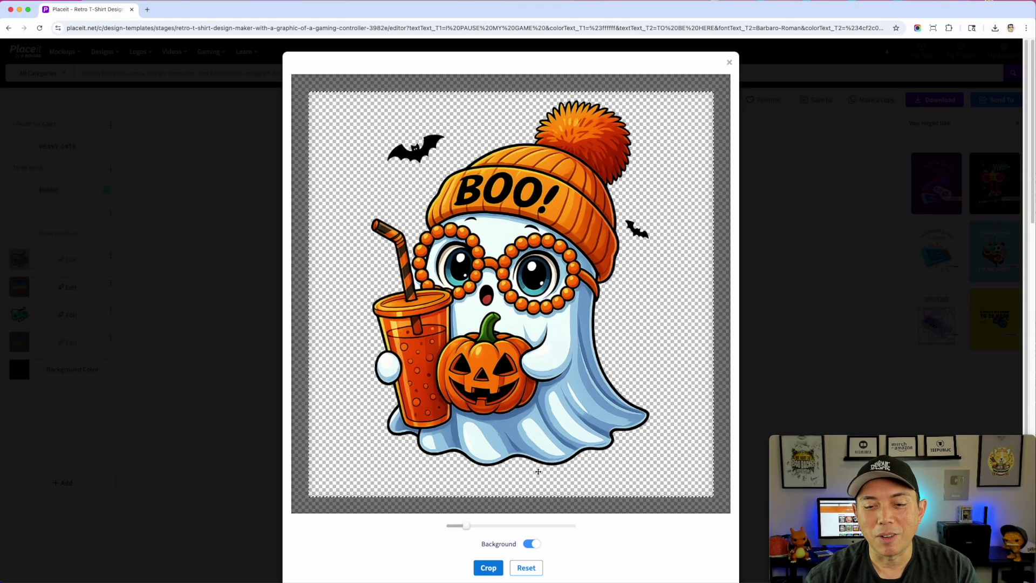
click(489, 567)
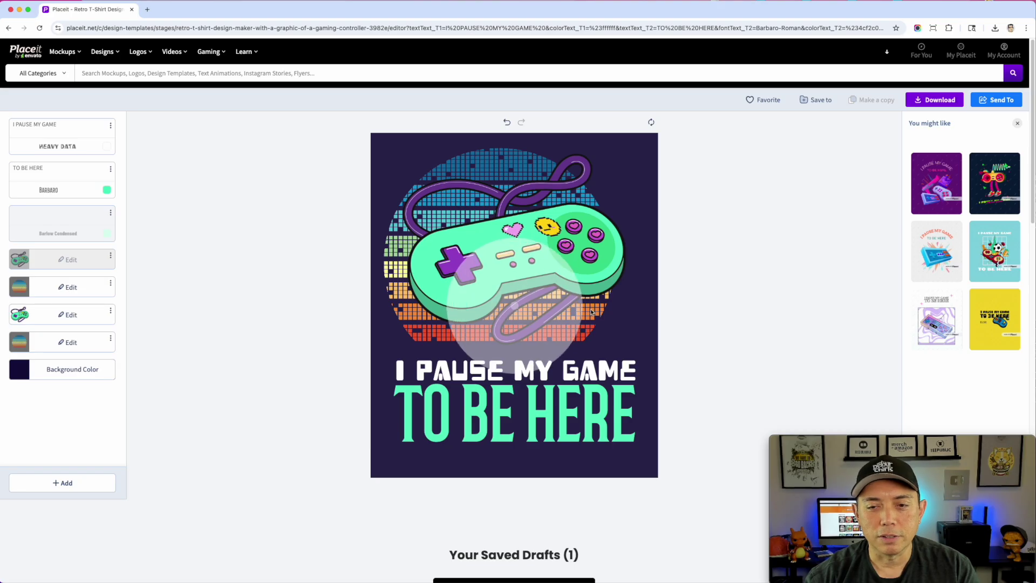
Try the ghost enlarged over the controller, and delete it from the design.
drag(472, 352, 501, 196)
drag(516, 266, 604, 388)
drag(556, 318, 532, 282)
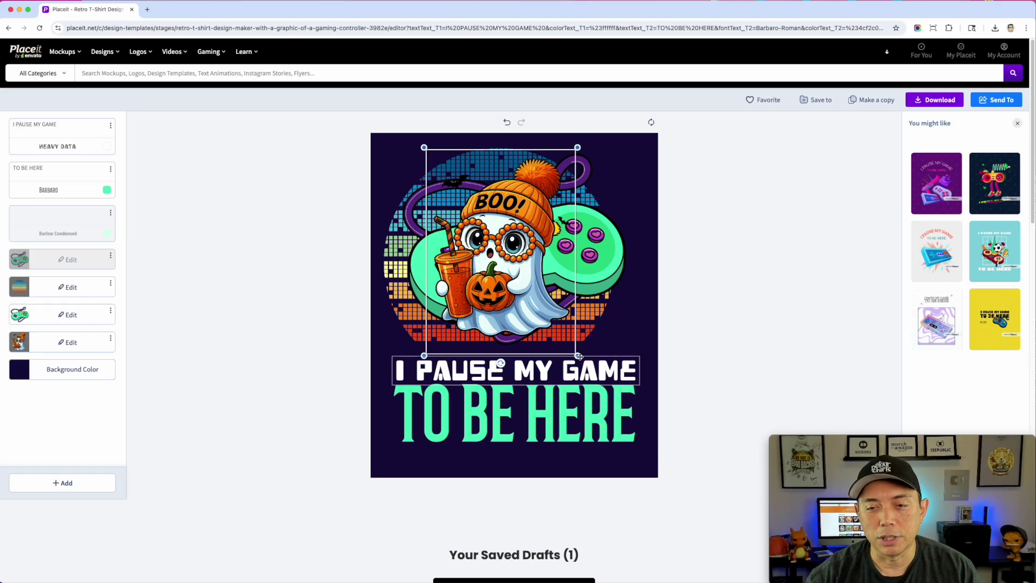
mouse_move(579, 357)
mouse_down()
mouse_move(566, 355)
mouse_move(577, 355)
mouse_up()
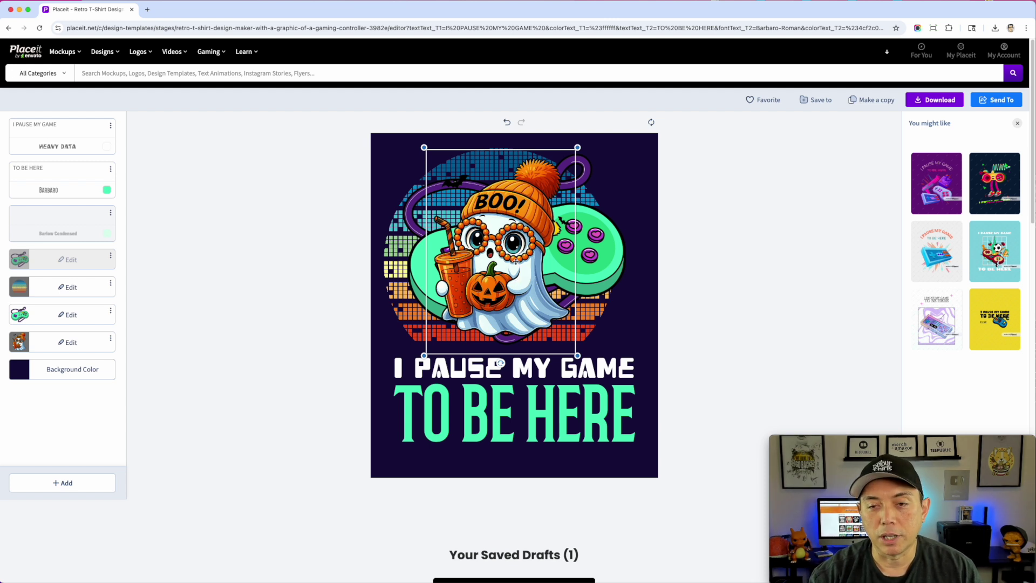
key(Delete)
Enlarge the sunset slightly, center it above the text, and place the controller back over it.
click(589, 323)
drag(546, 223, 547, 317)
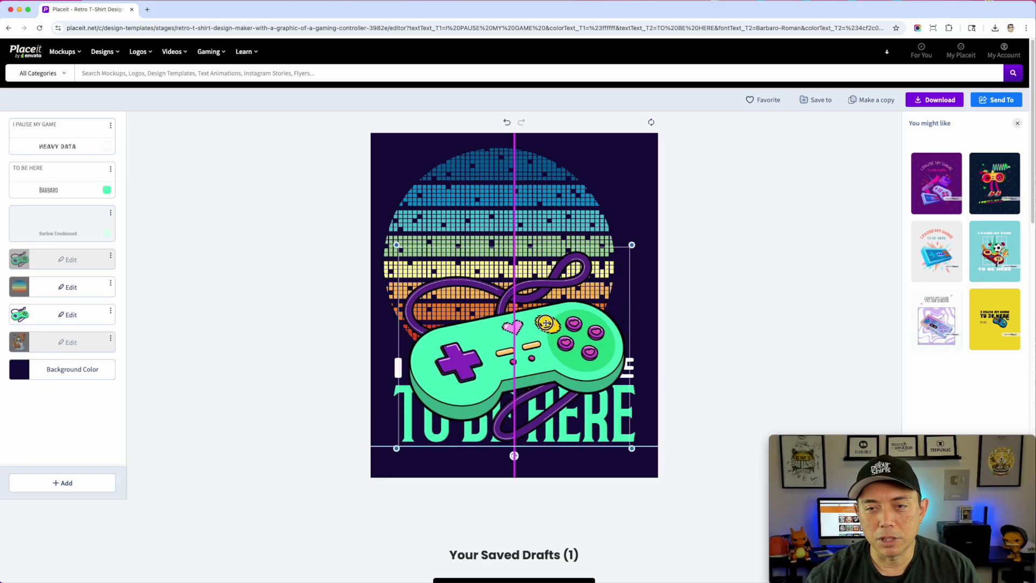
click(526, 173)
mouse_move(616, 142)
mouse_down()
mouse_move(647, 138)
mouse_move(623, 138)
mouse_up()
drag(513, 170, 525, 171)
drag(578, 341, 574, 249)
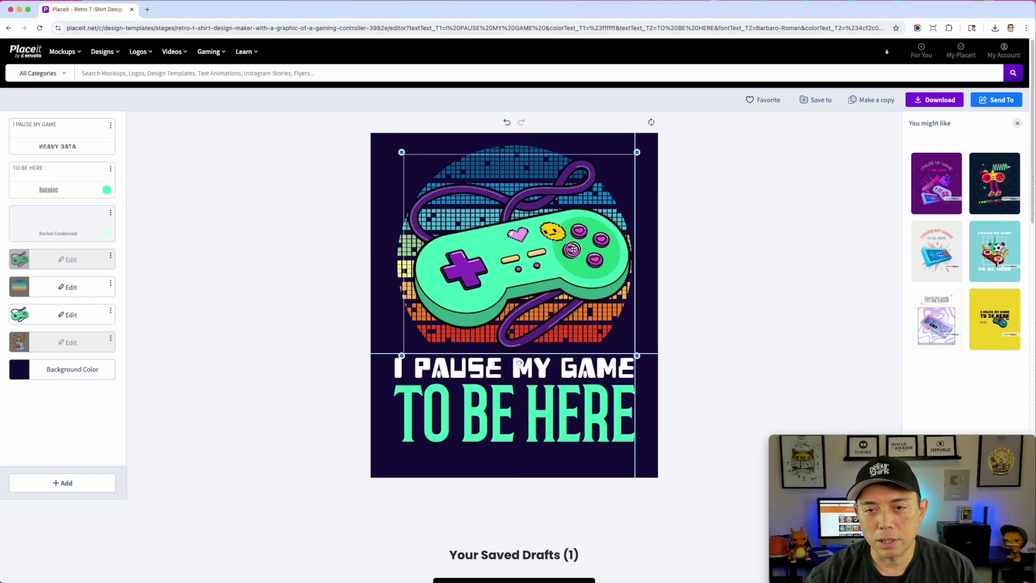
Nudge "I PAUSE MY GAME" and "TO BE HERE" up slightly, closer to the sunset.
click(572, 367)
drag(591, 352, 590, 350)
drag(607, 300, 606, 294)
click(590, 338)
click(712, 277)
scroll(650, 367, up, 2)
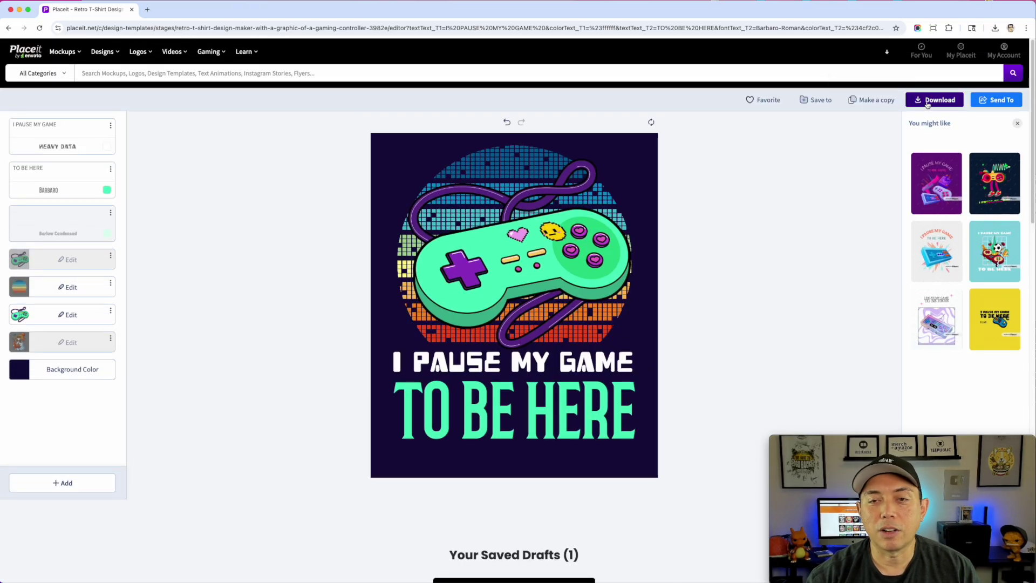
Download the design with its dark navy background, view the downloaded PNG, and close it.
click(927, 103)
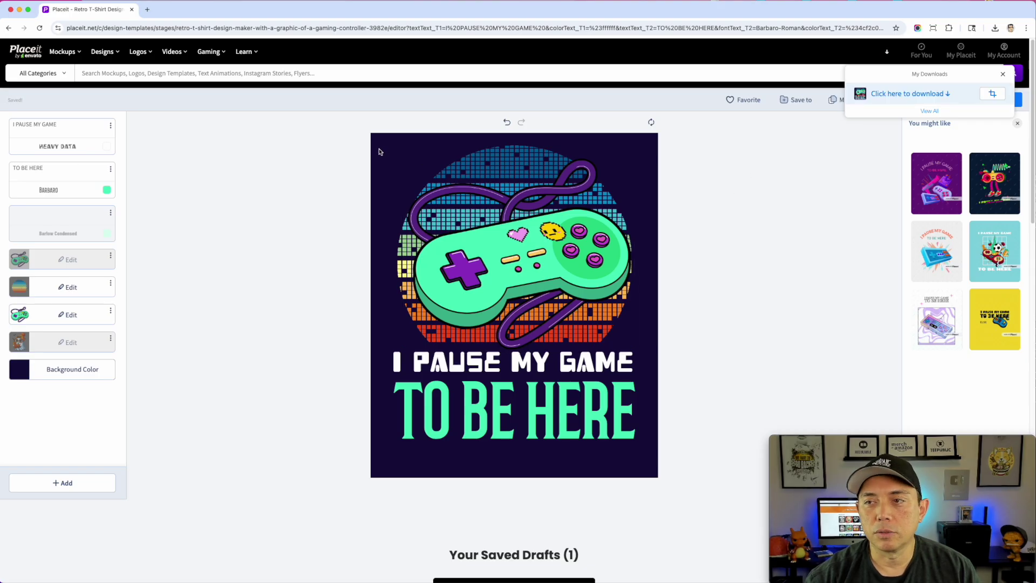
click(931, 95)
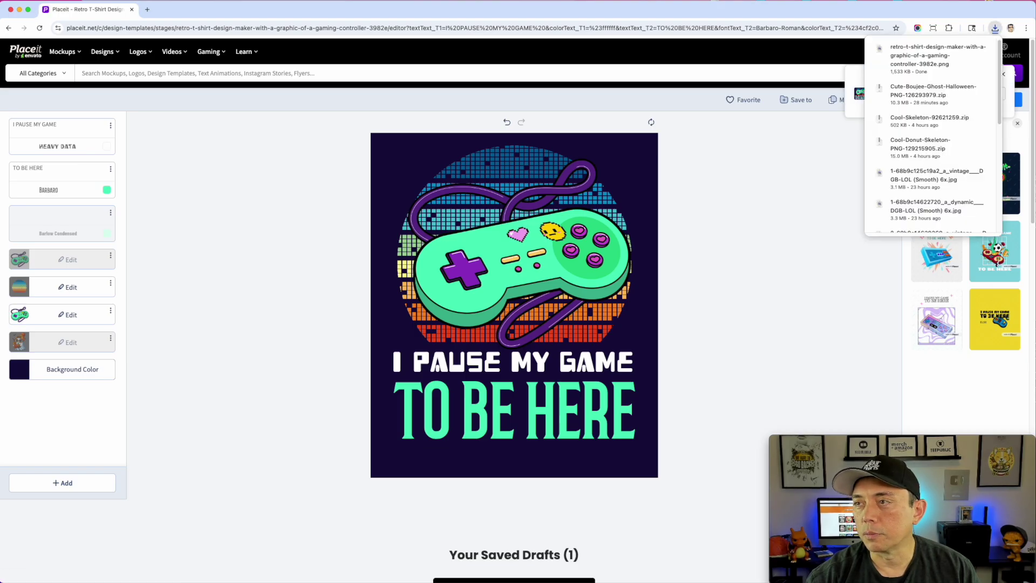
click(937, 55)
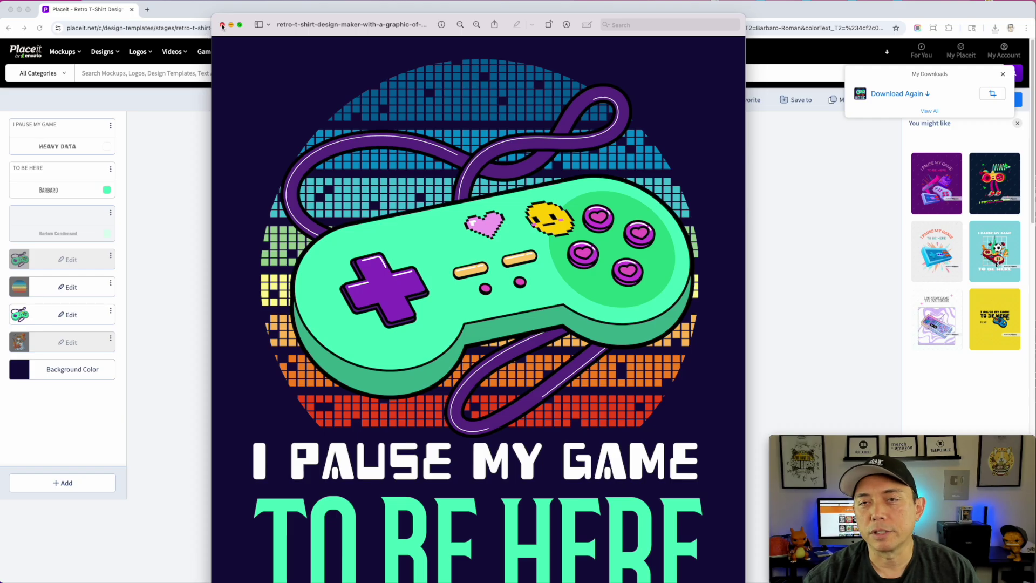
click(222, 25)
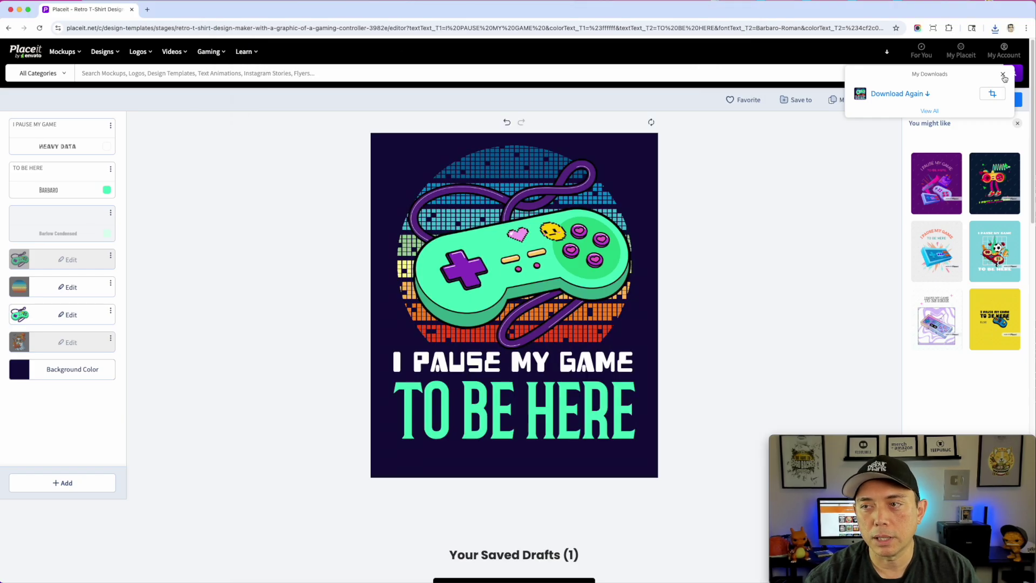
click(1003, 75)
Set the design's background color to transparent and download that version as well.
click(21, 372)
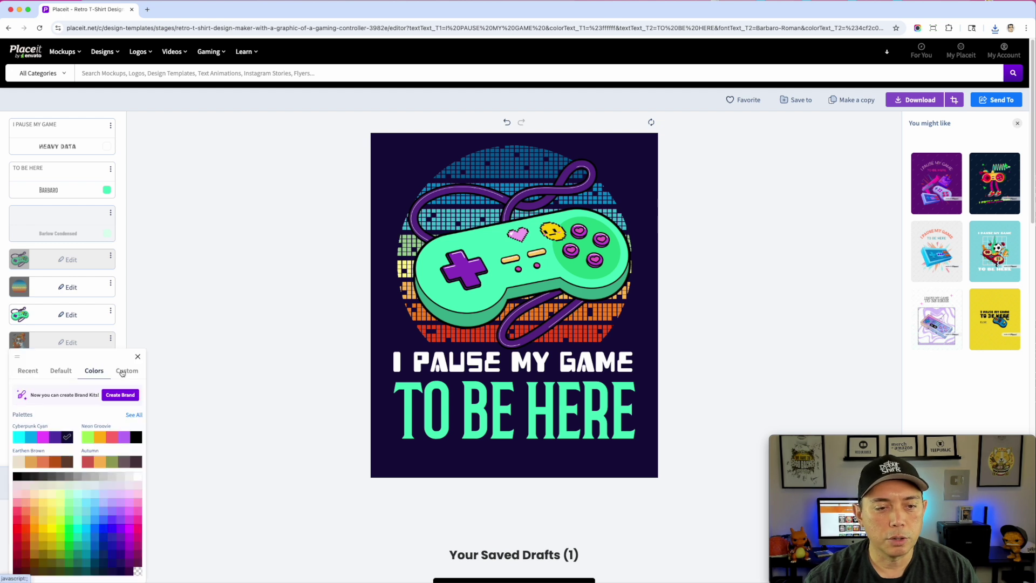
scroll(40, 384, down, 1)
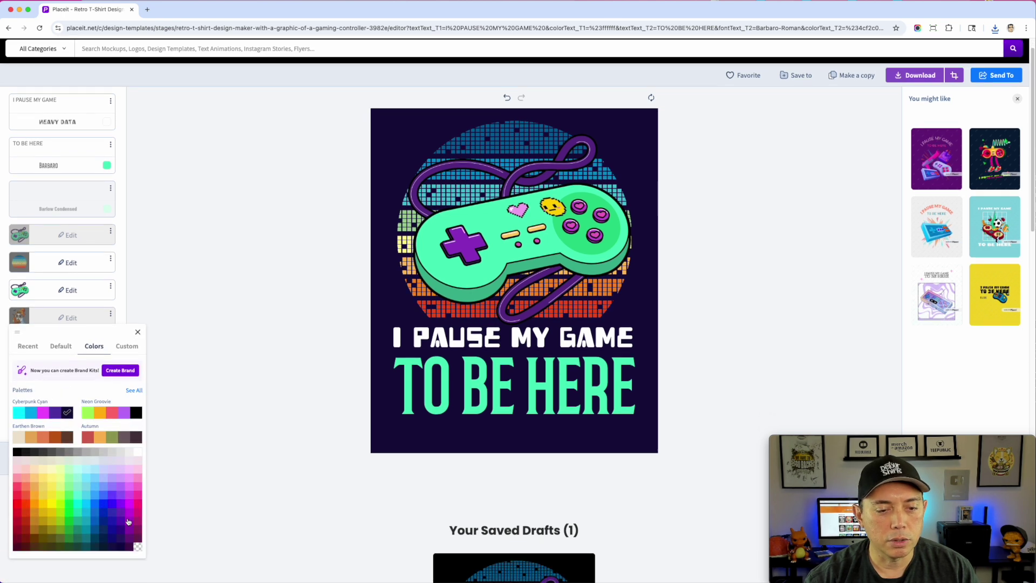
click(137, 548)
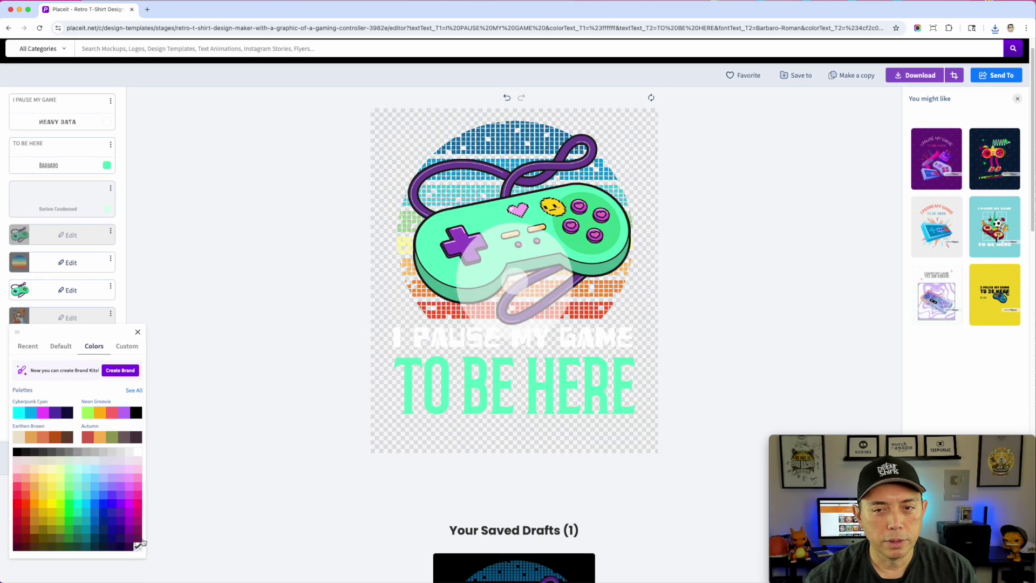
click(749, 212)
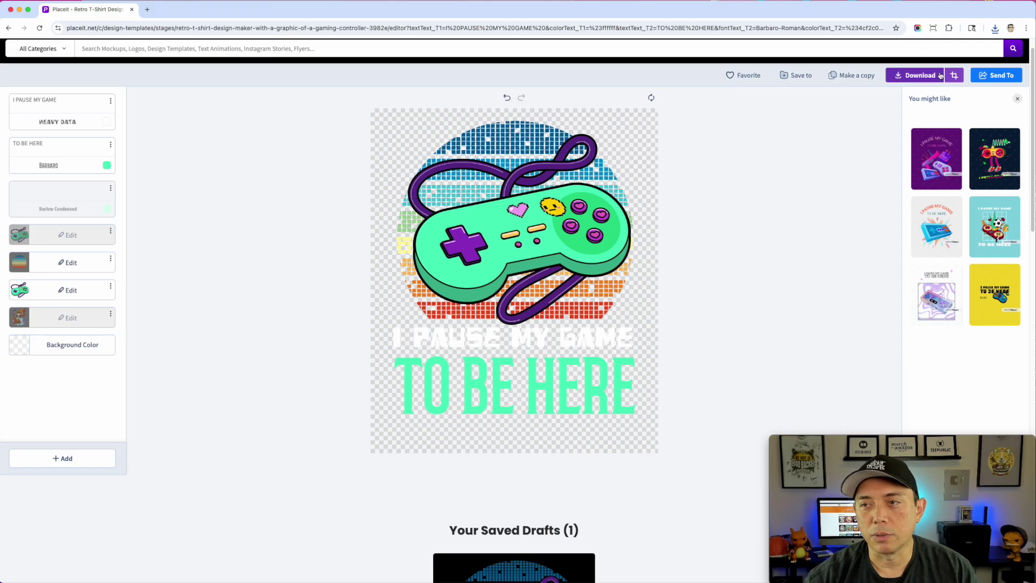
click(899, 81)
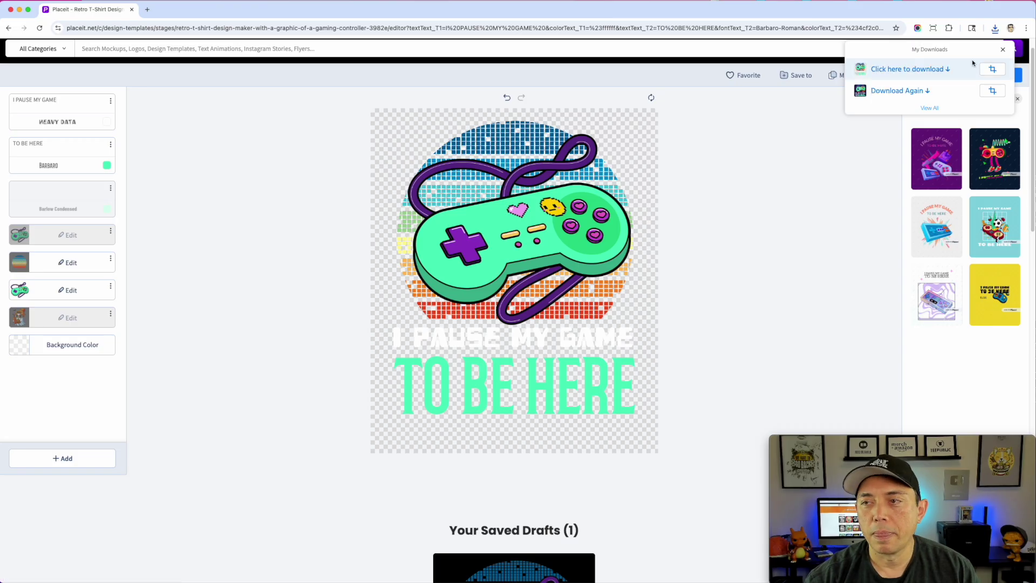
click(916, 69)
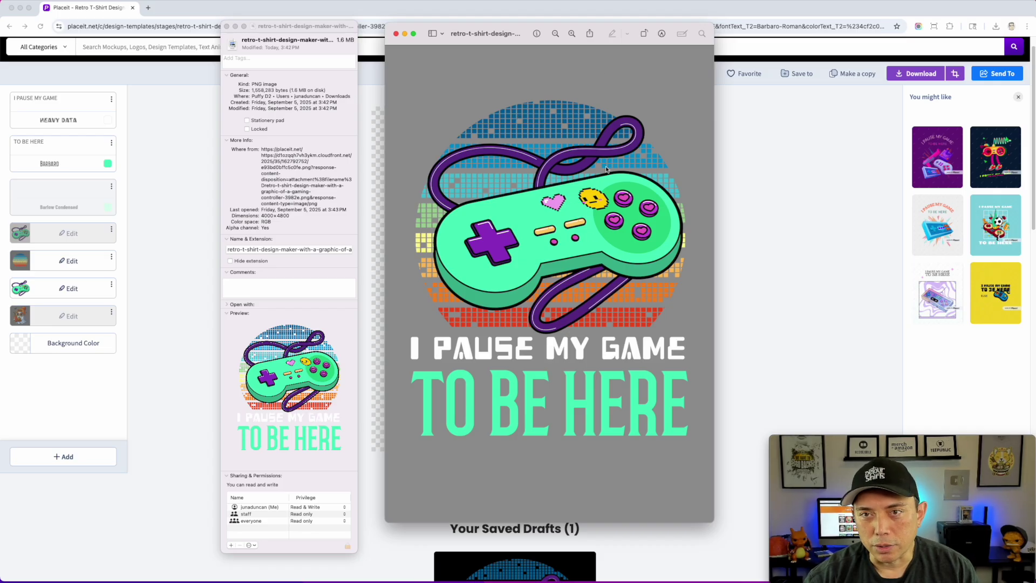
Zoom in closely on the downloaded transparent PNG in Preview to examine the sharpness of its edges.
click(571, 34)
click(572, 33)
click(572, 34)
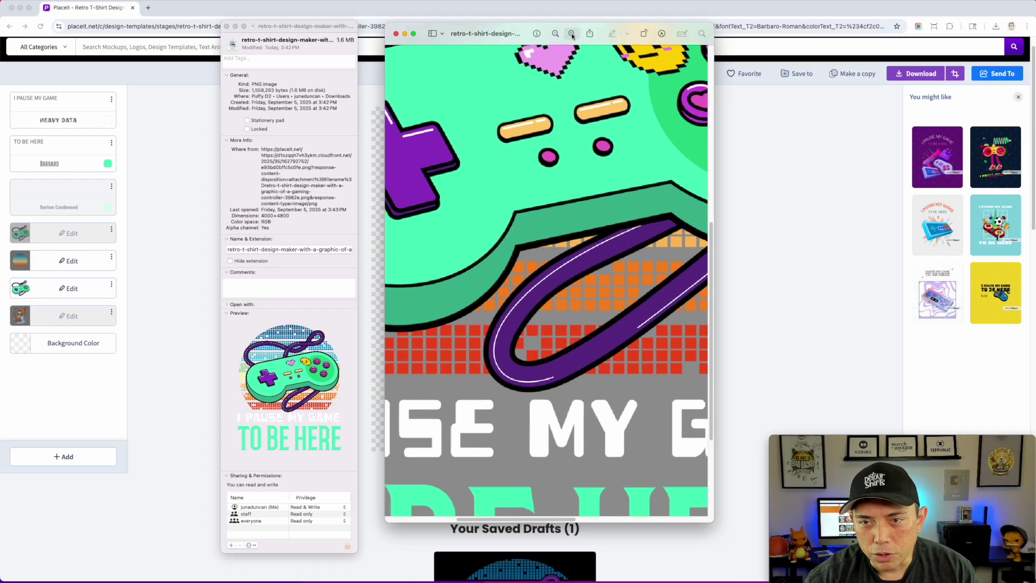
click(572, 34)
click(572, 34)
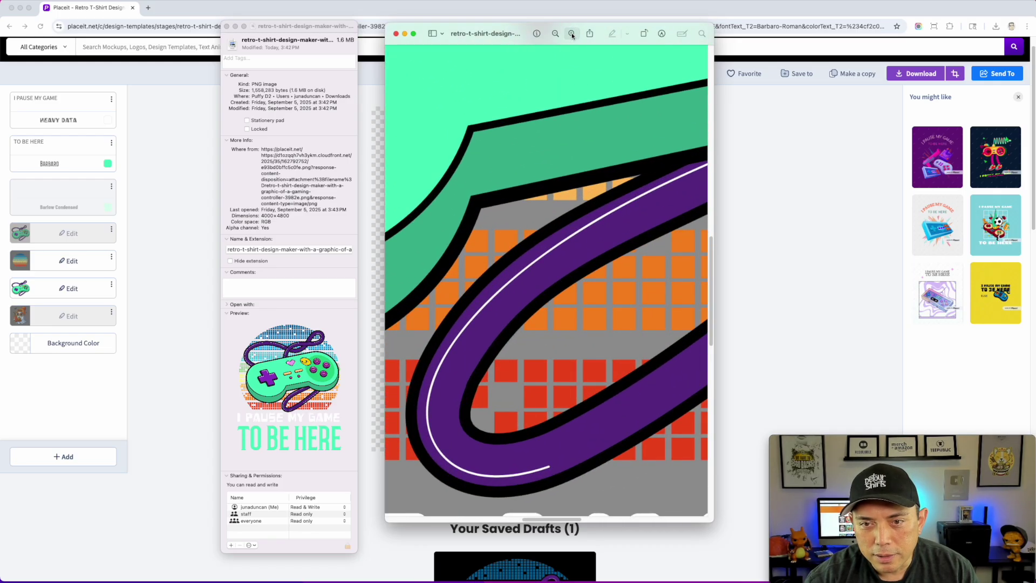
Zoom back out to view the whole transparent PNG, and close the image and its file info window.
click(555, 34)
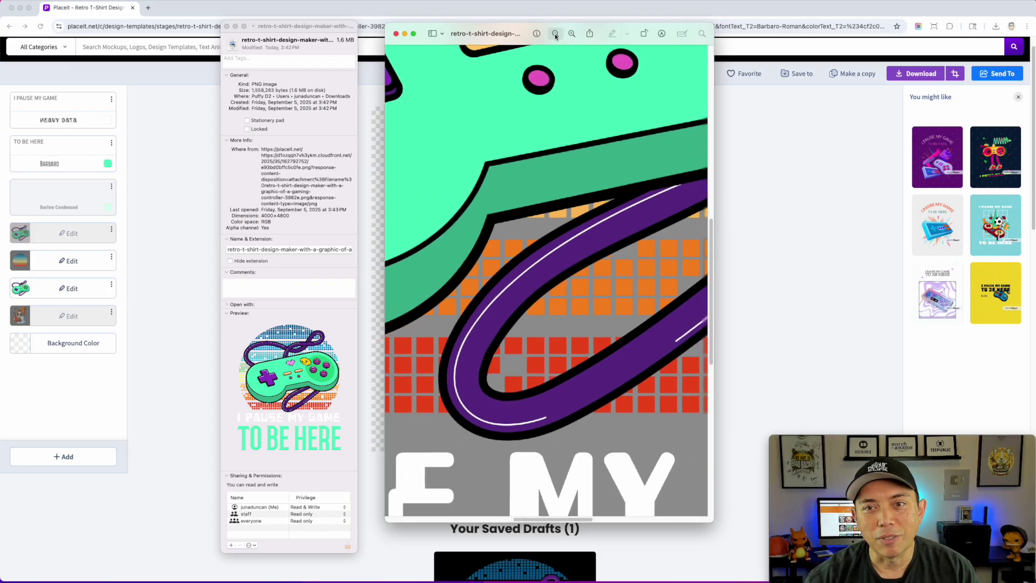
click(555, 33)
click(555, 34)
click(554, 34)
click(555, 33)
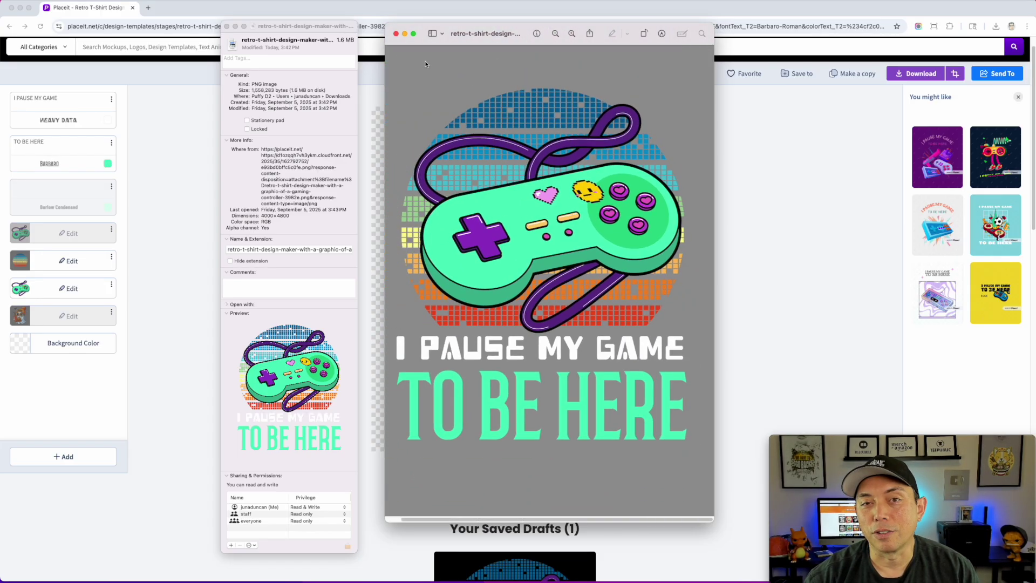
click(396, 33)
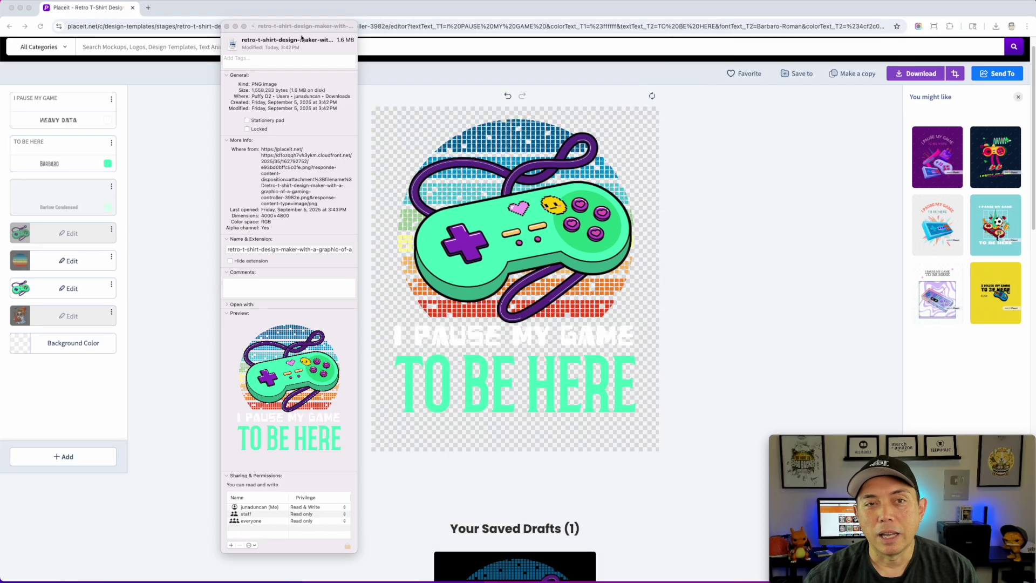
click(227, 28)
Open the design in the mockup of the smiling gamer man holding a controller and set the shirt color to black.
scroll(696, 237, down, 9)
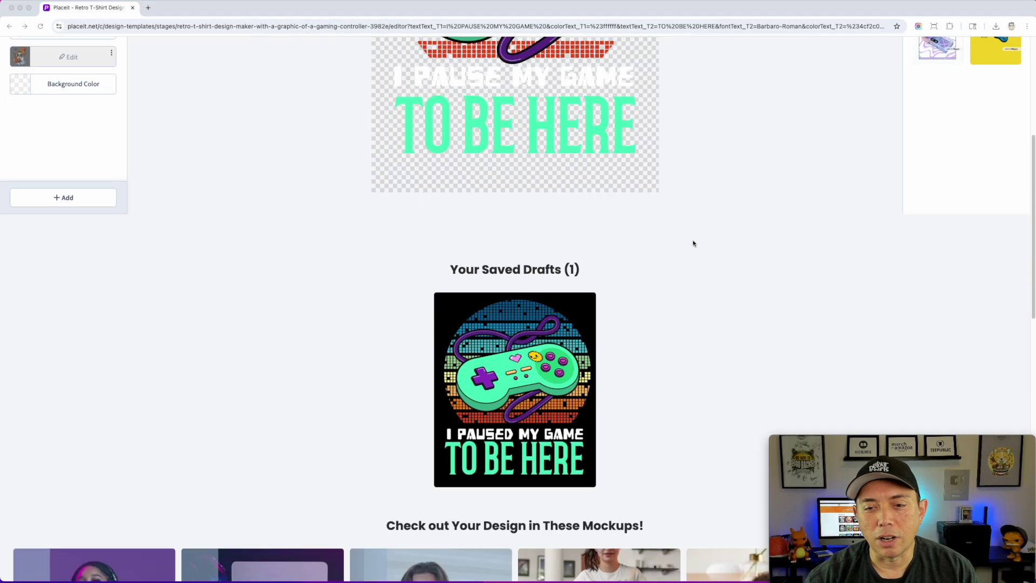
scroll(693, 243, down, 3)
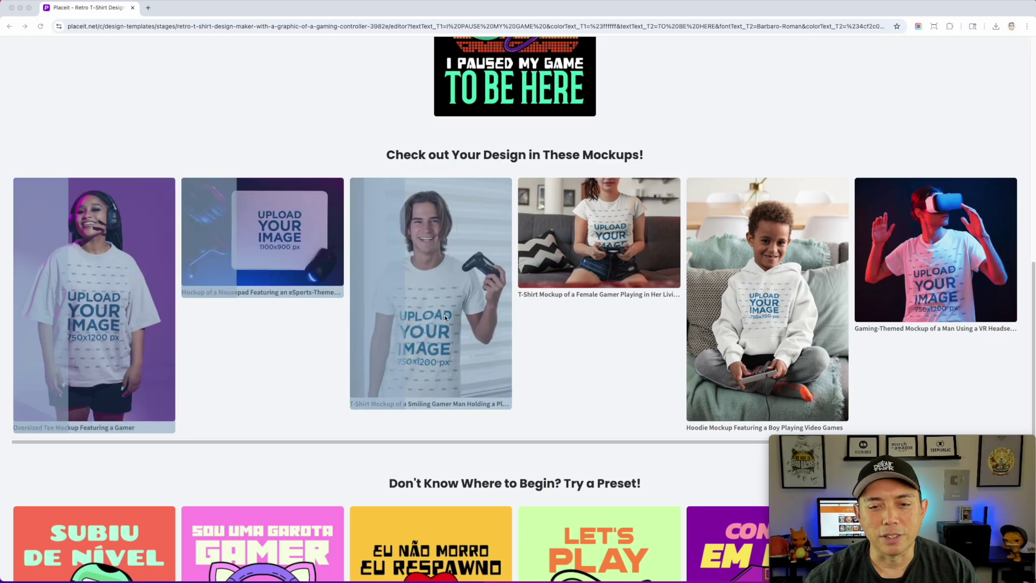
click(448, 272)
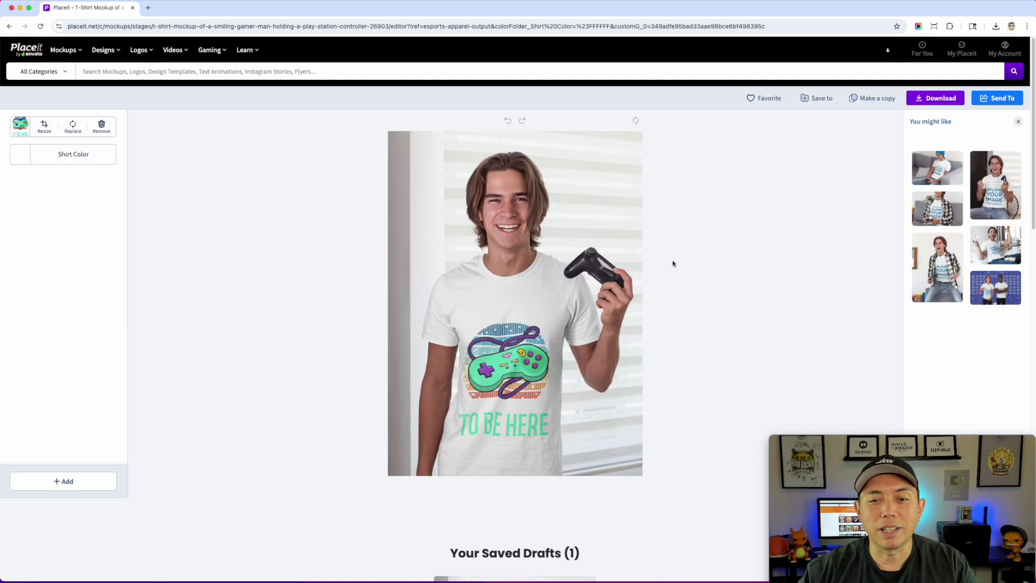
click(74, 154)
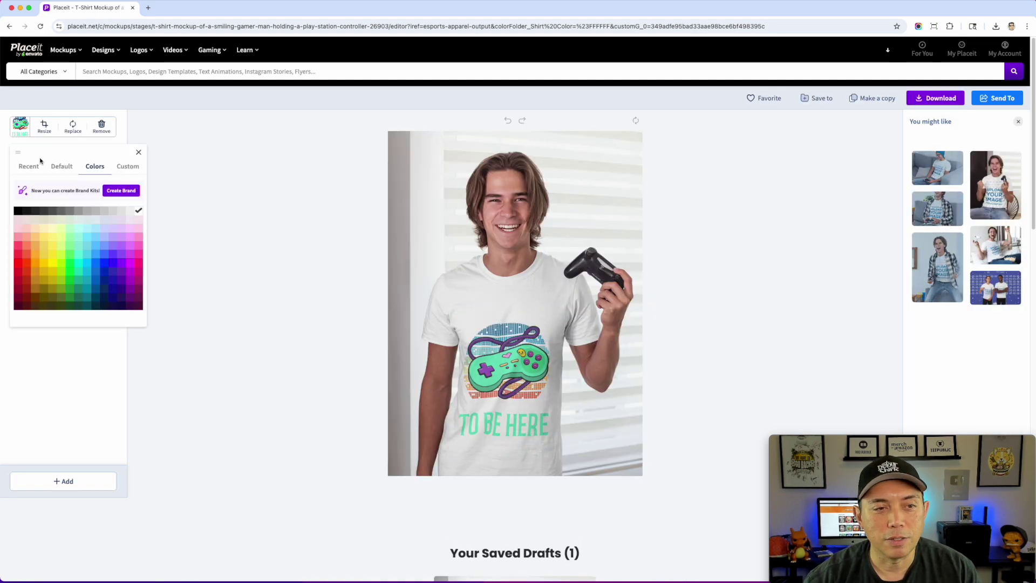
click(18, 271)
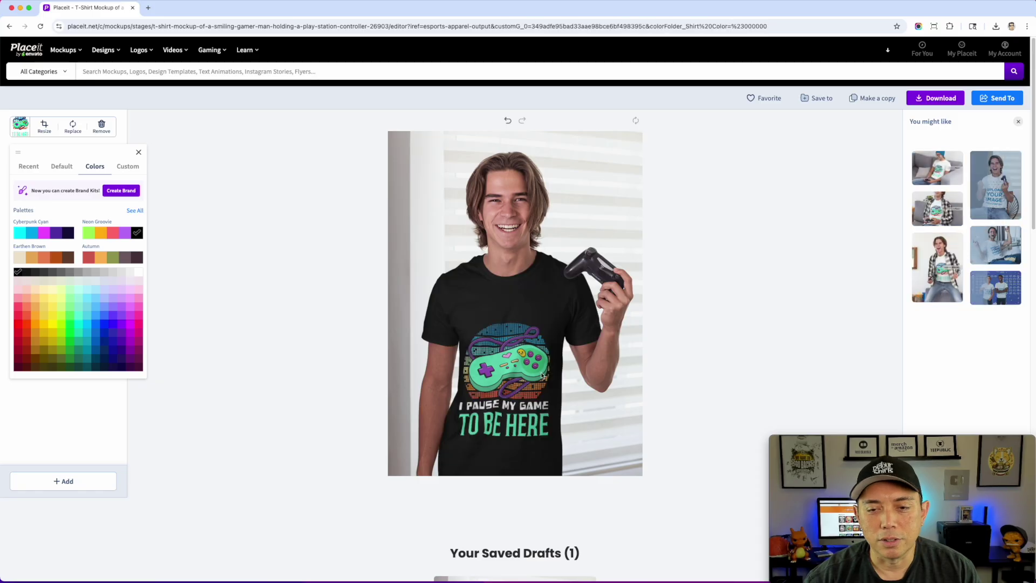
click(138, 152)
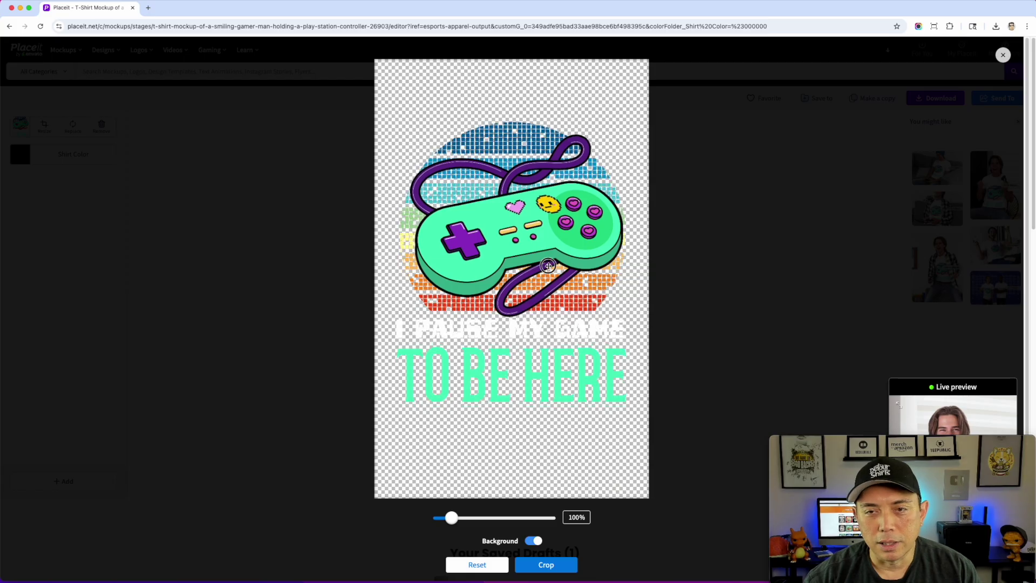
Move the design higher on the shirt's chest, scale it to 88%, and apply the crop.
drag(552, 264, 543, 210)
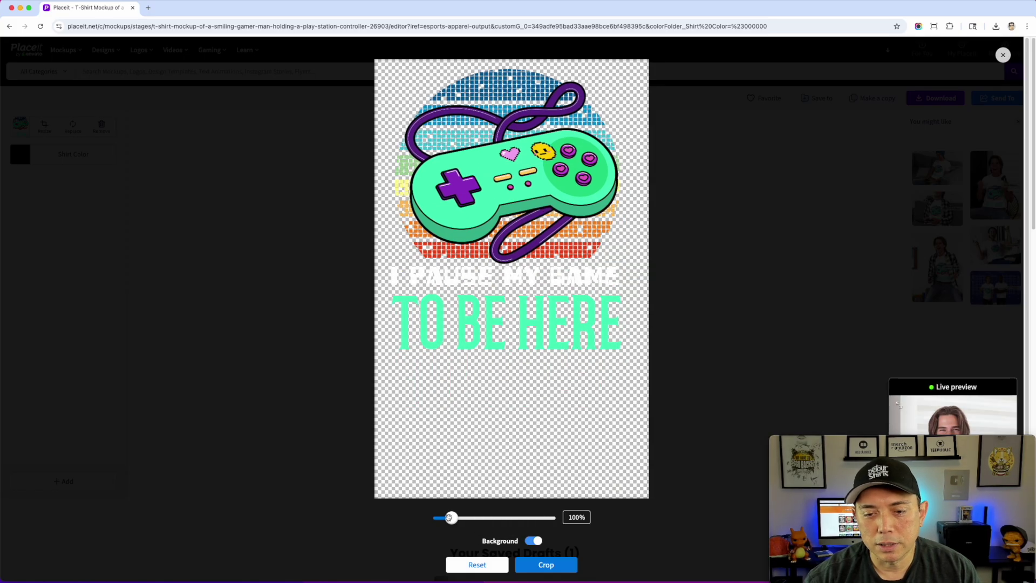
drag(940, 441, 173, 432)
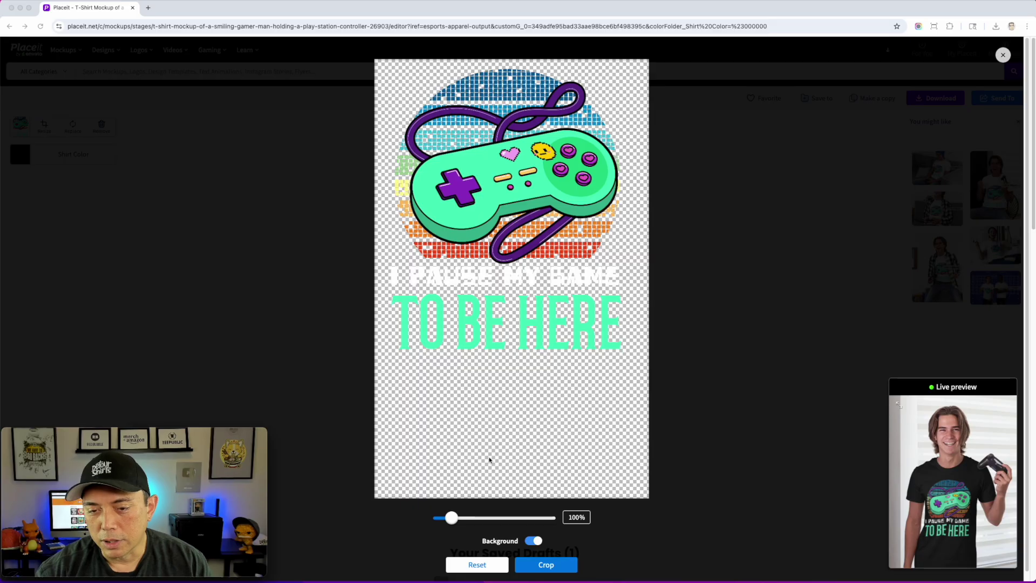
drag(451, 519, 447, 519)
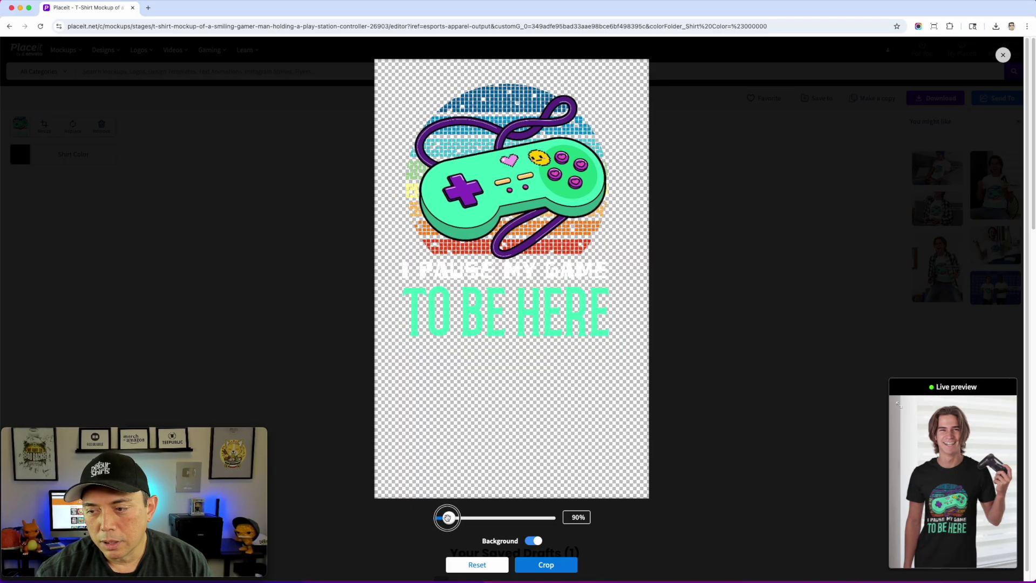
drag(559, 180, 559, 166)
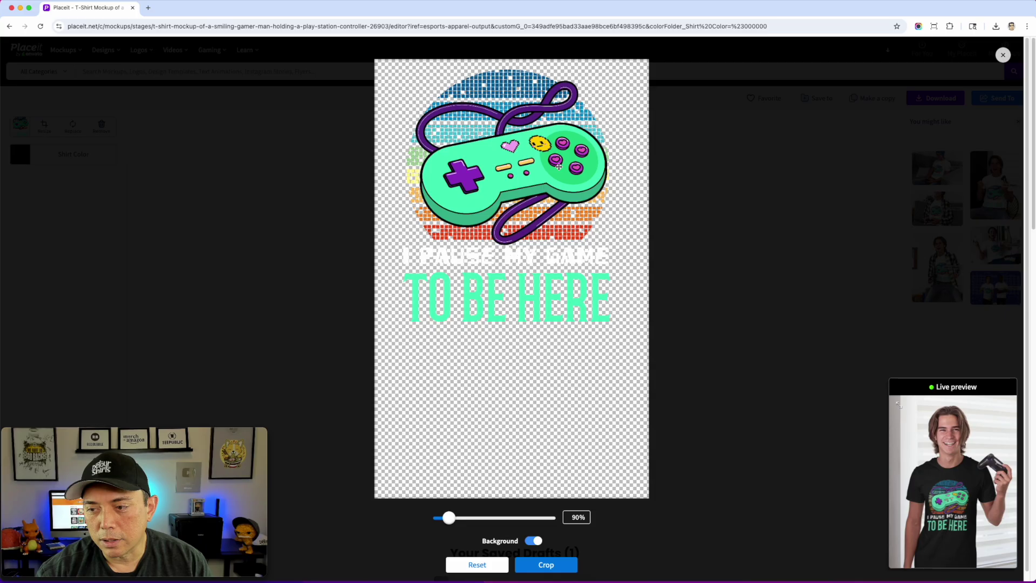
drag(449, 517, 450, 517)
drag(529, 232, 529, 228)
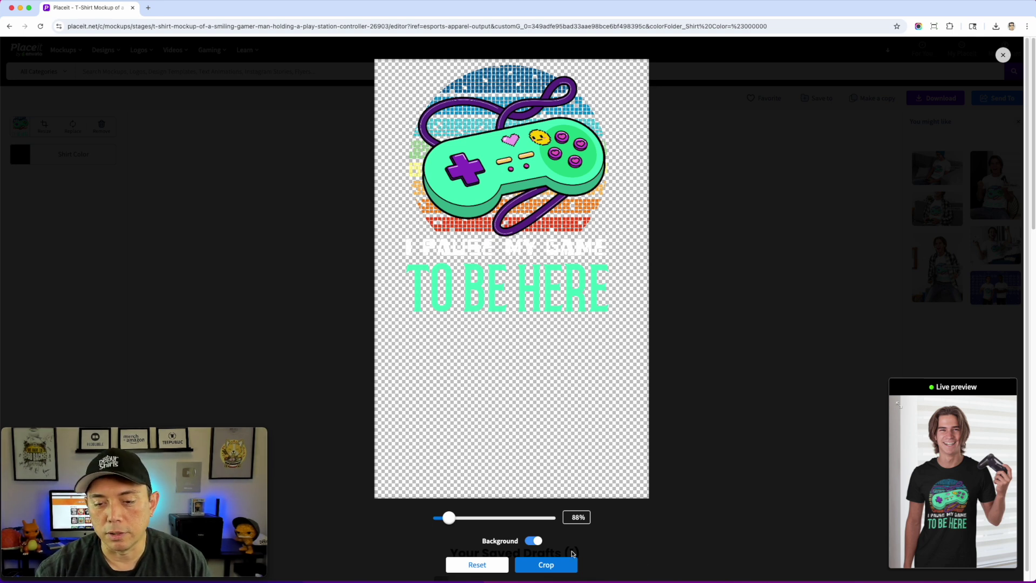
click(537, 565)
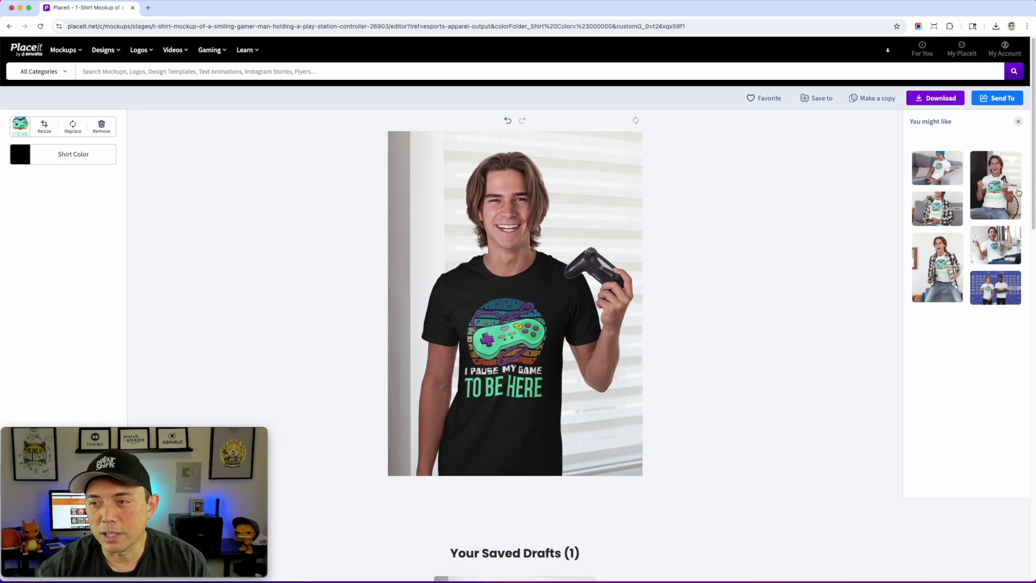
Open the suggested mockup of the cheerful seated gamer and try blue, purple and maroon shirt colors before setting dark navy #061d38.
click(977, 209)
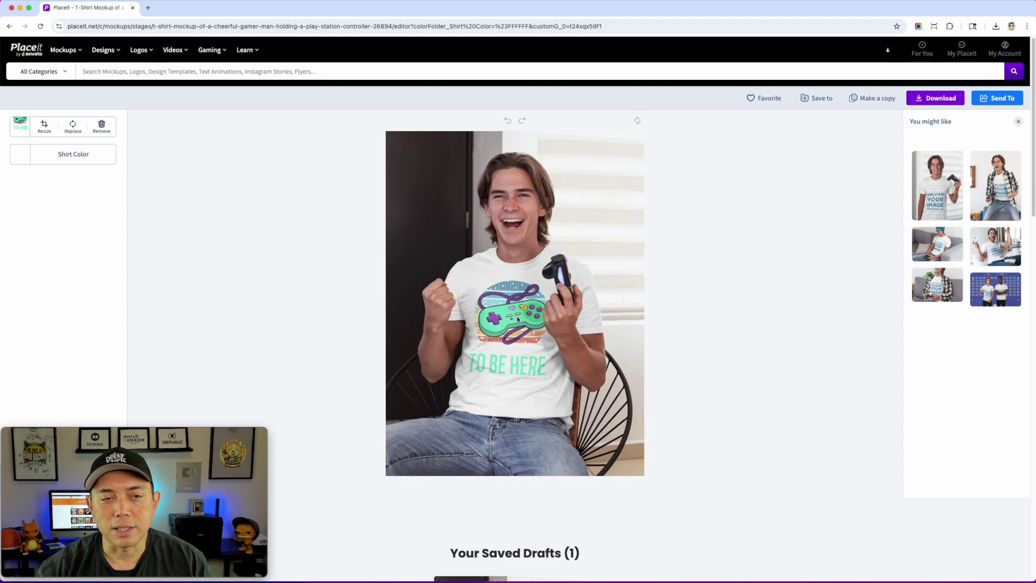
click(32, 157)
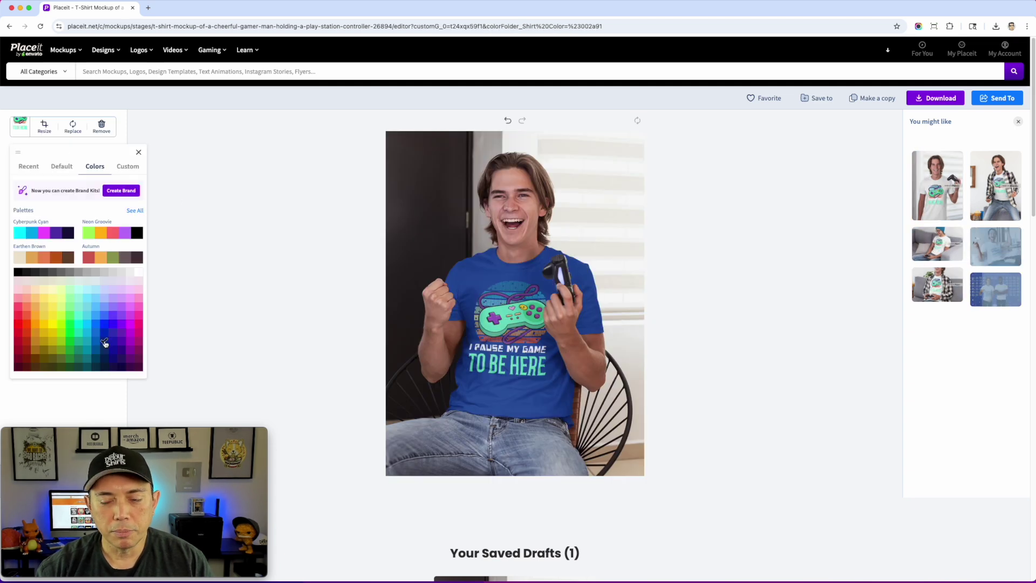
click(111, 366)
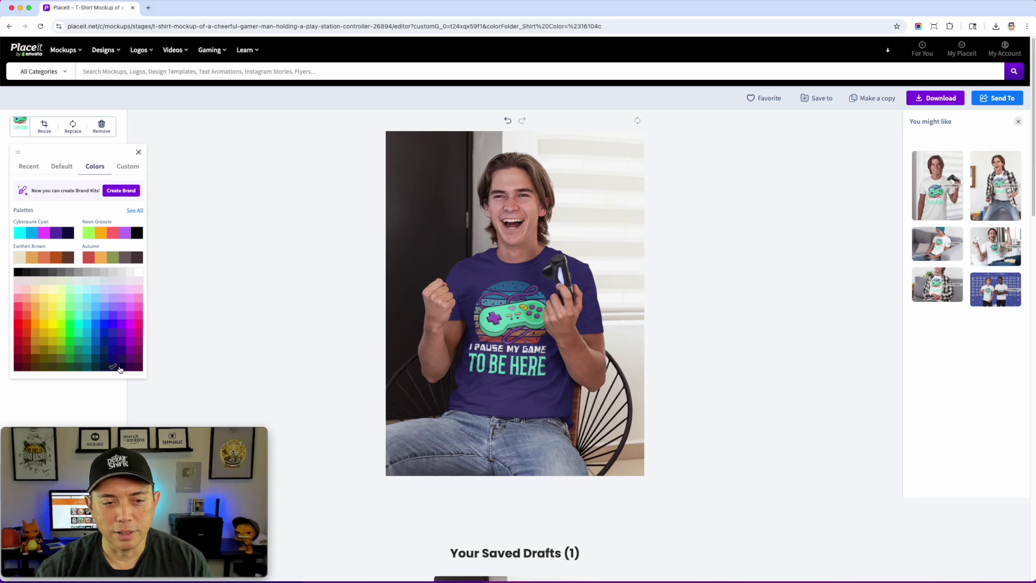
click(103, 368)
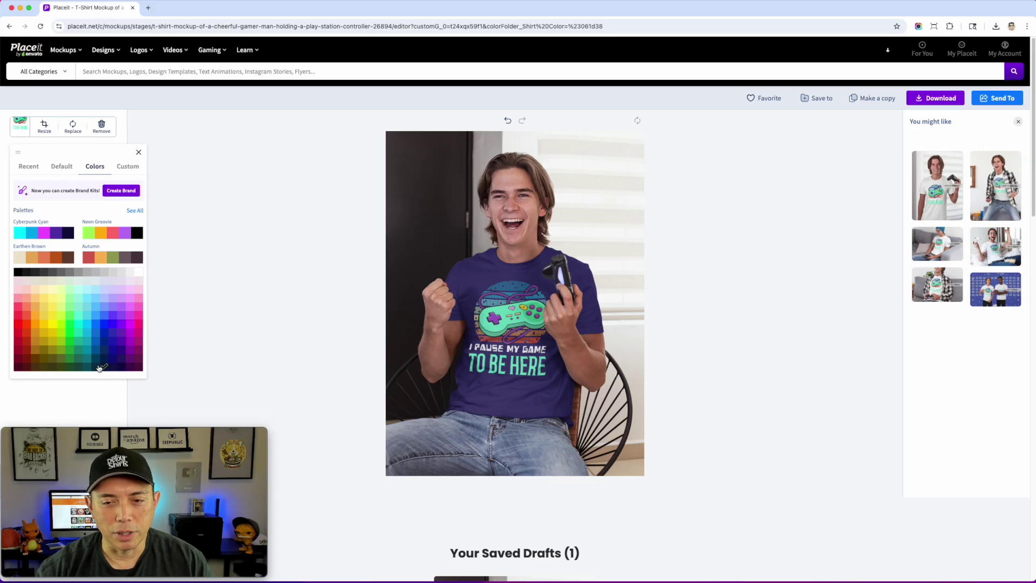
click(15, 369)
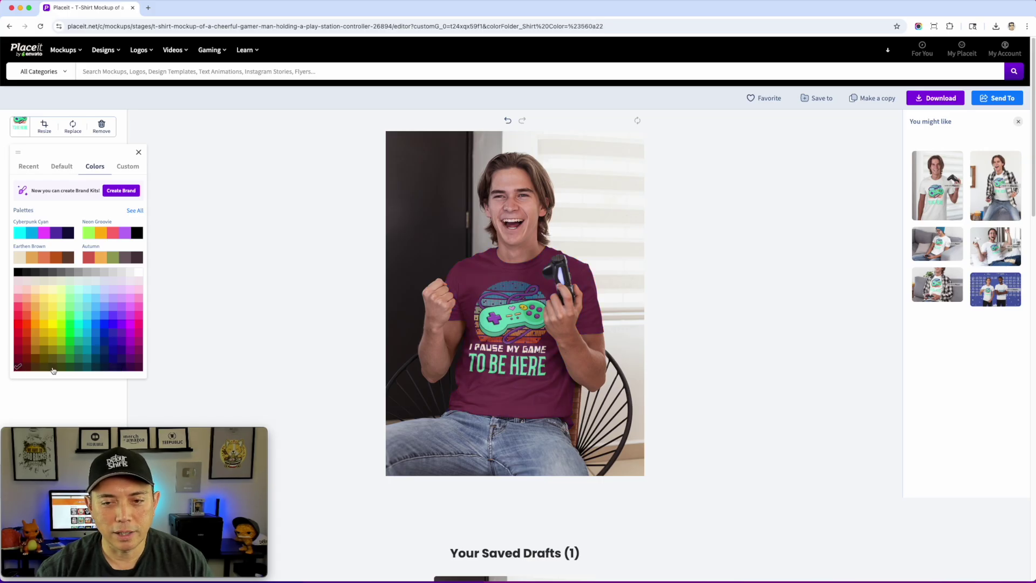
click(102, 368)
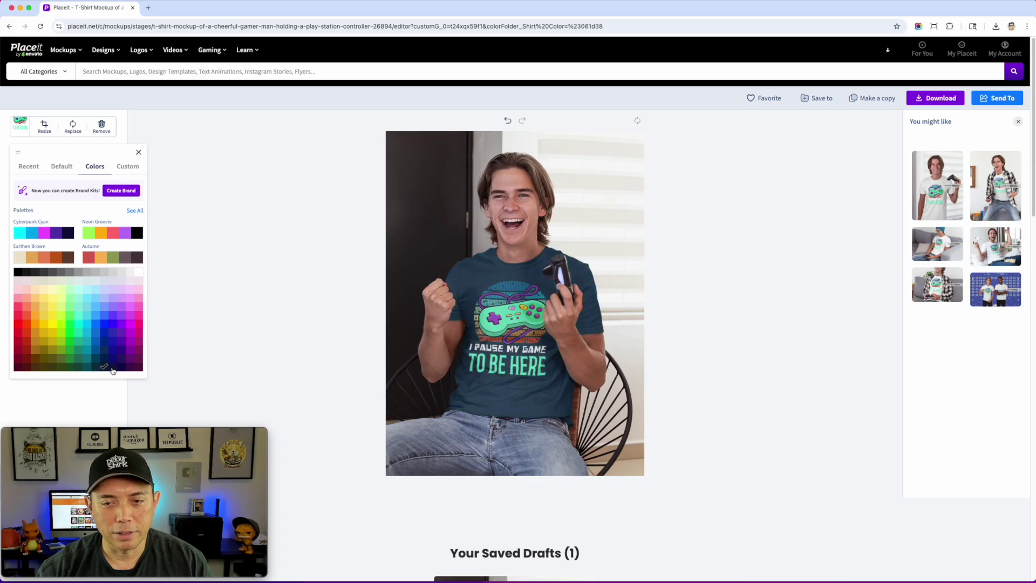
drag(192, 430, 962, 436)
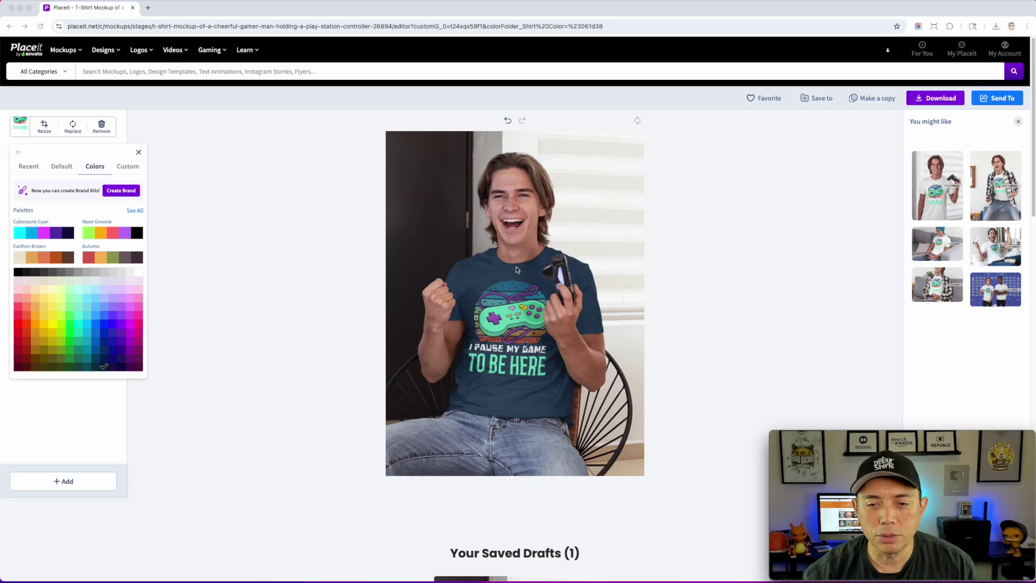
click(138, 152)
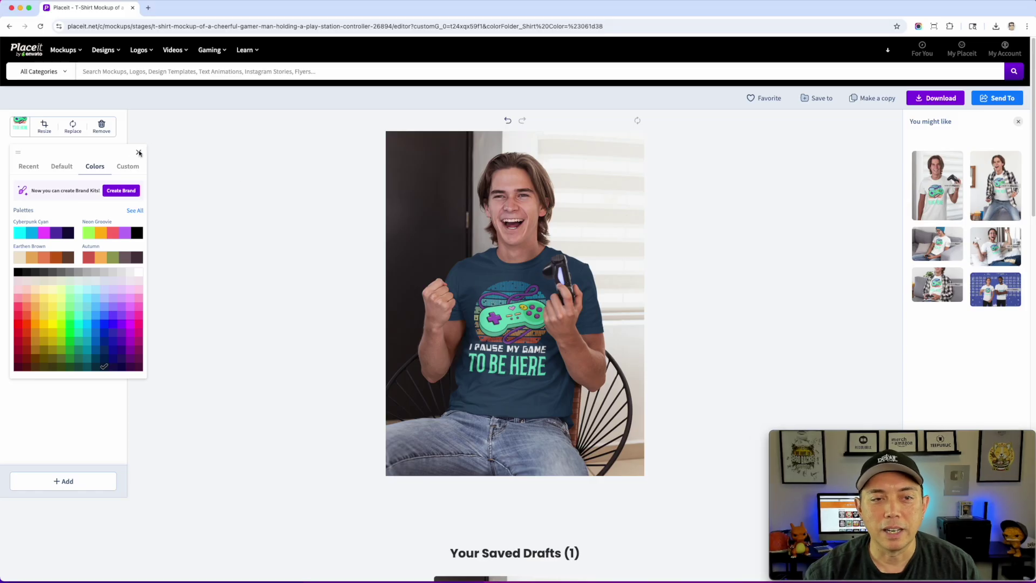
click(139, 154)
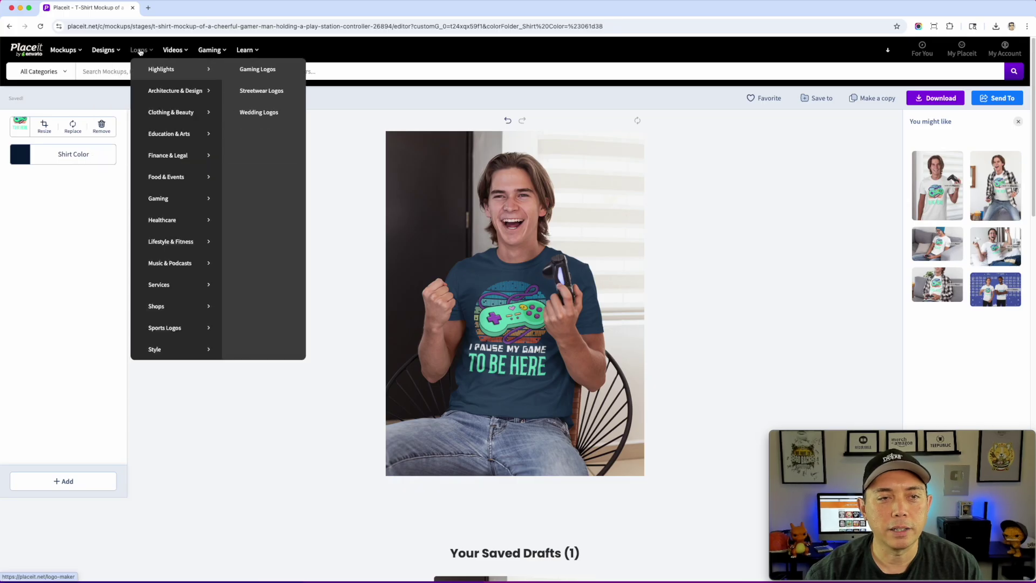
Browse the T-shirt design templates and open "Logo Creator for a Streetwear Brand Featuring a Cool Gorilla" for editing.
mouse_move(77, 54)
click(115, 50)
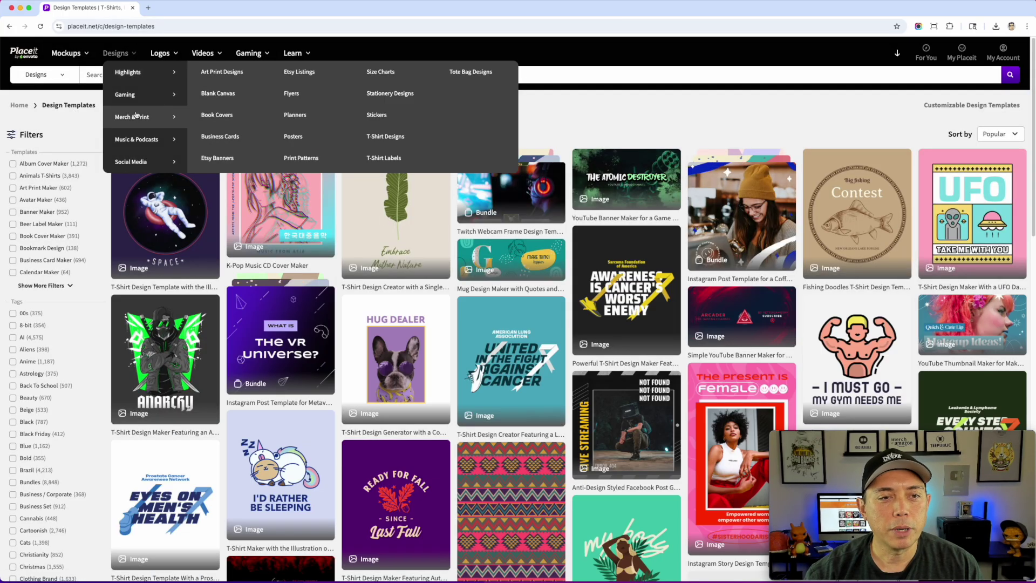
click(391, 138)
scroll(556, 231, down, 5)
scroll(557, 231, down, 1)
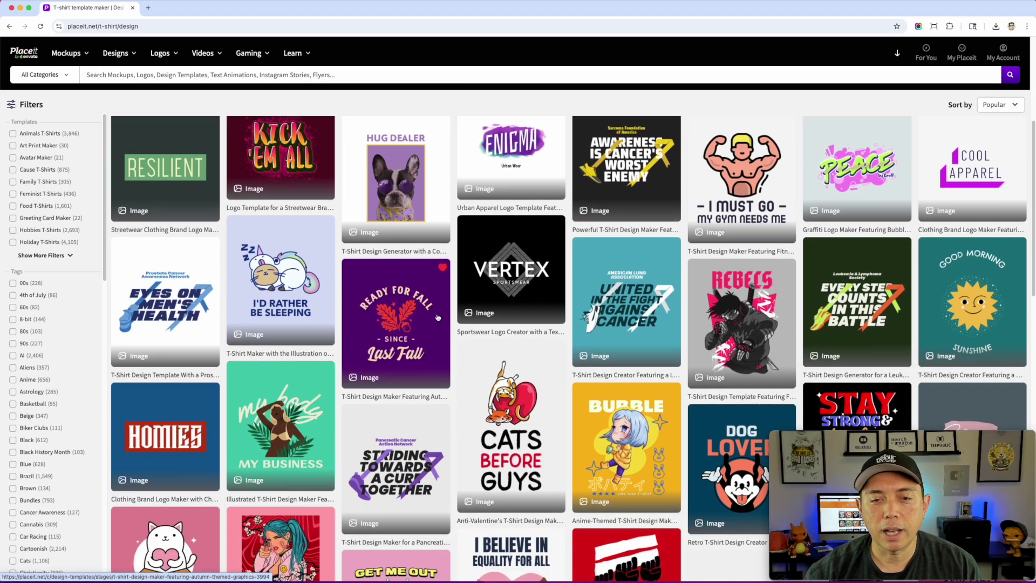
scroll(422, 302, down, 4)
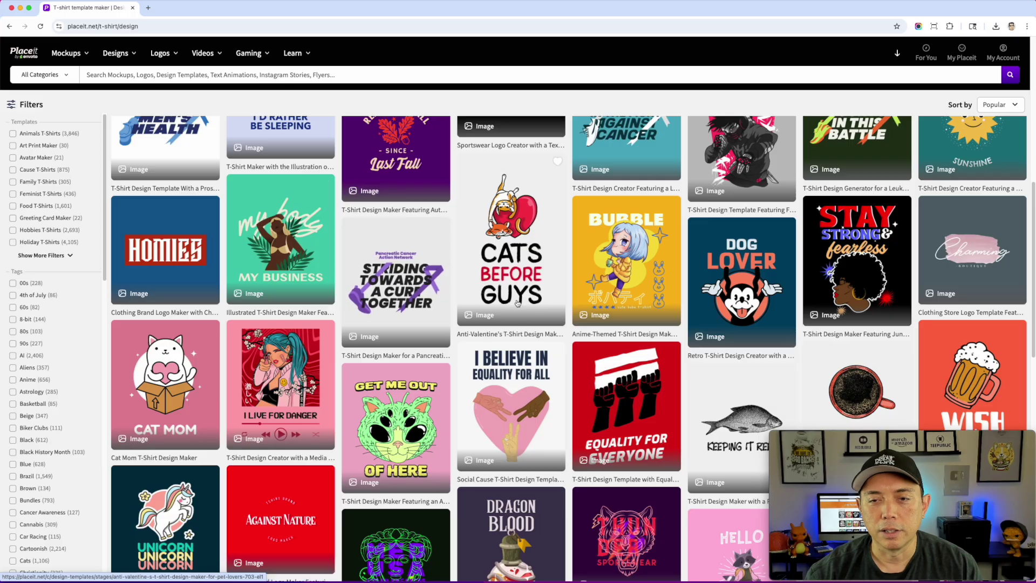
scroll(629, 238, down, 4)
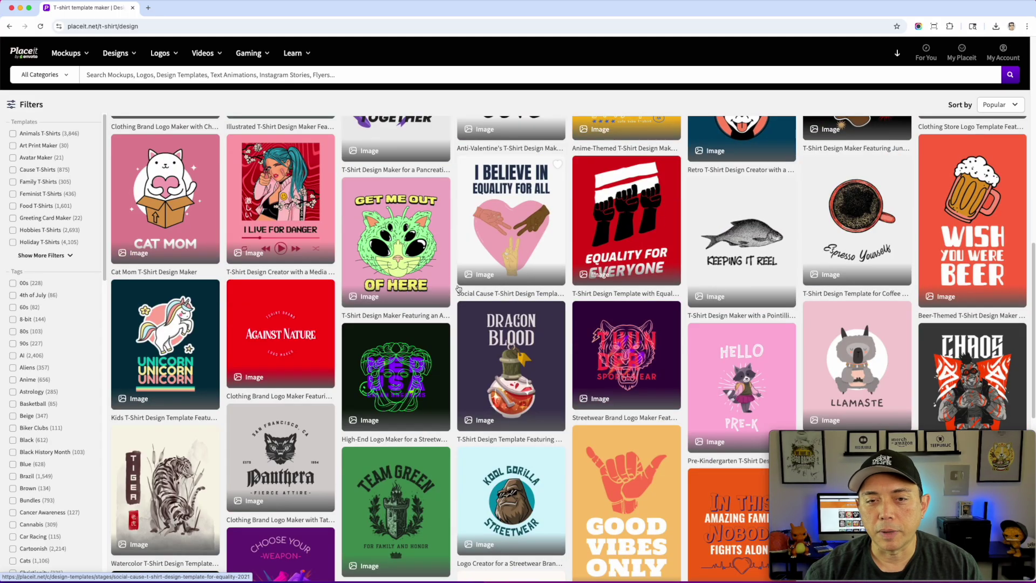
scroll(411, 246, down, 6)
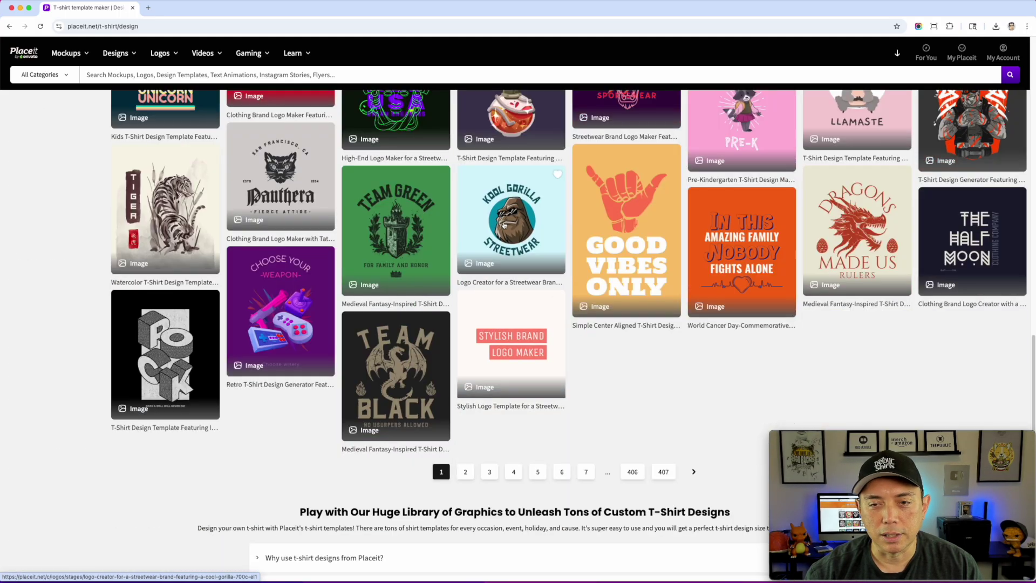
click(506, 223)
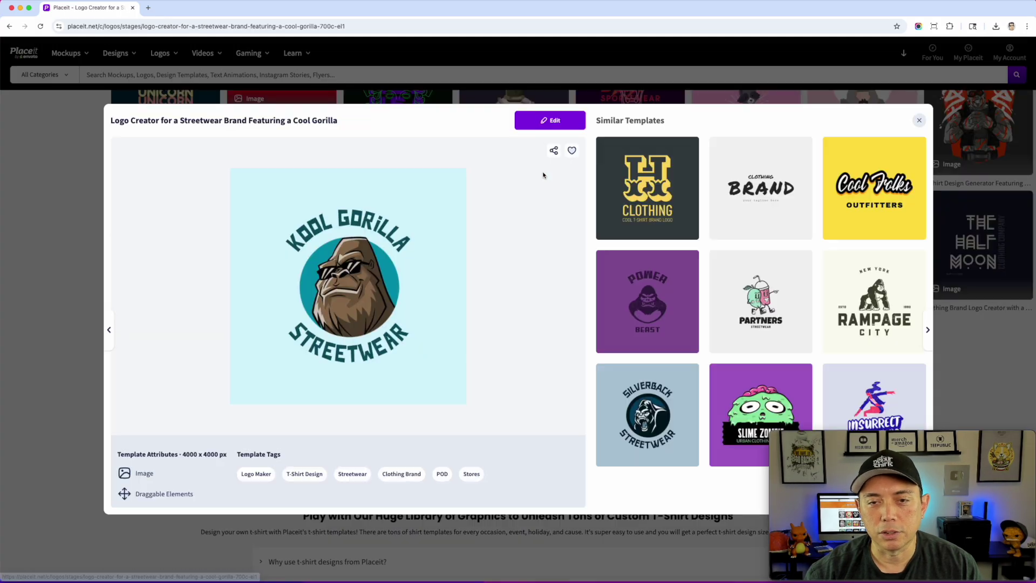
click(554, 122)
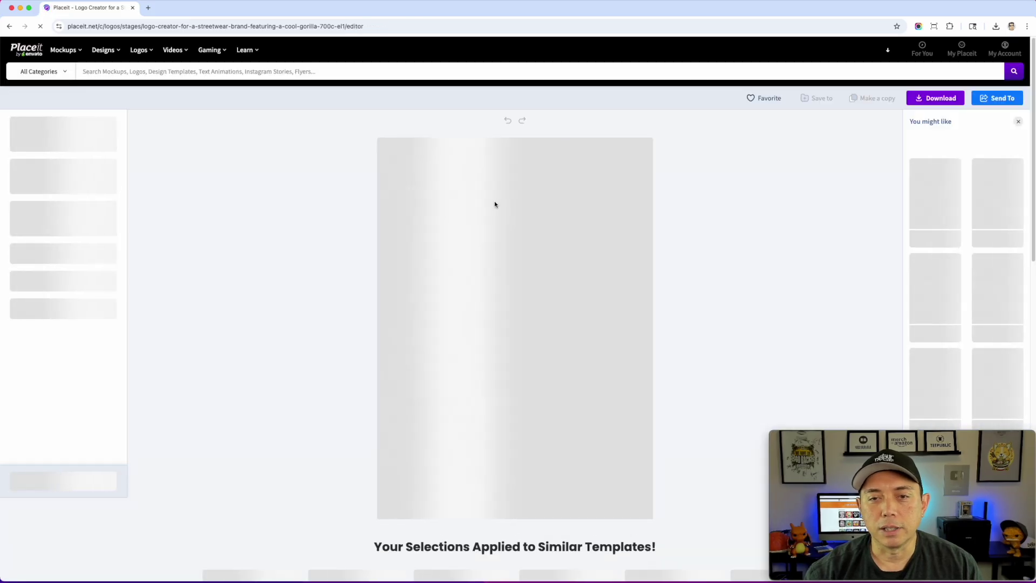
Move the curved "KOOL GORILLA" text slightly up, away from the gorilla, and replace its wording with "I PAUSE MY GAME".
drag(527, 209, 519, 176)
click(243, 164)
click(45, 124)
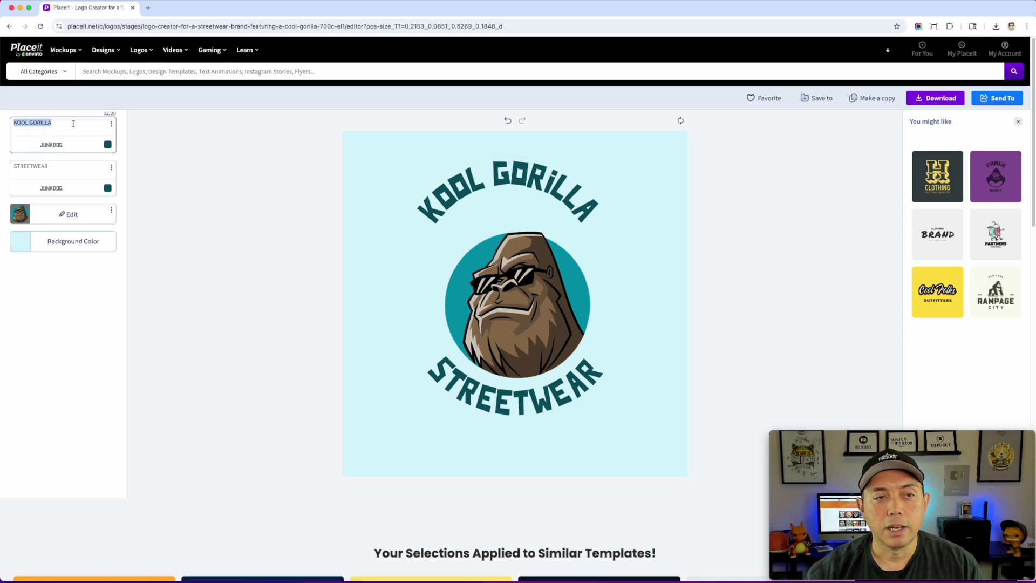
text(I)
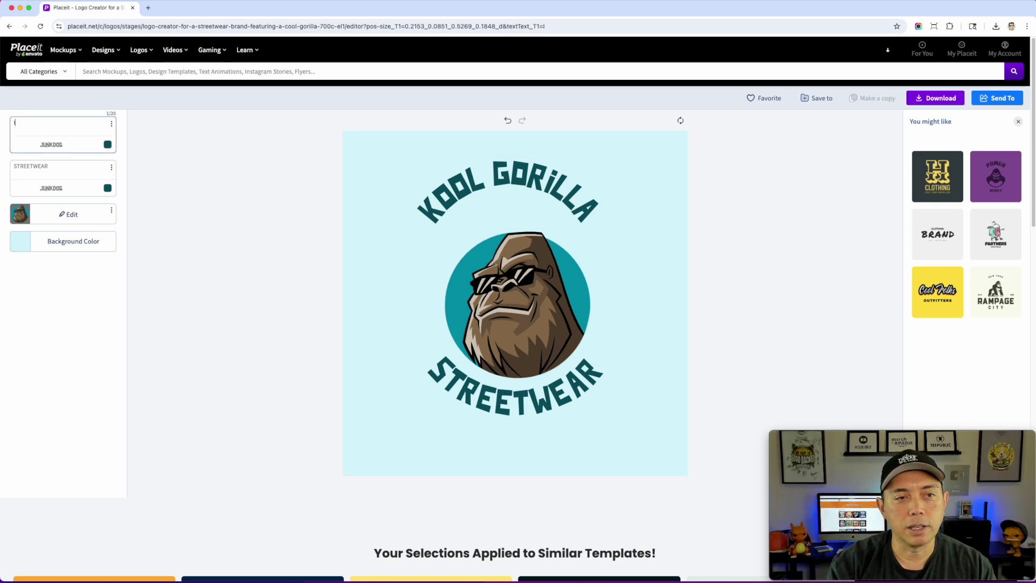
text( PAU)
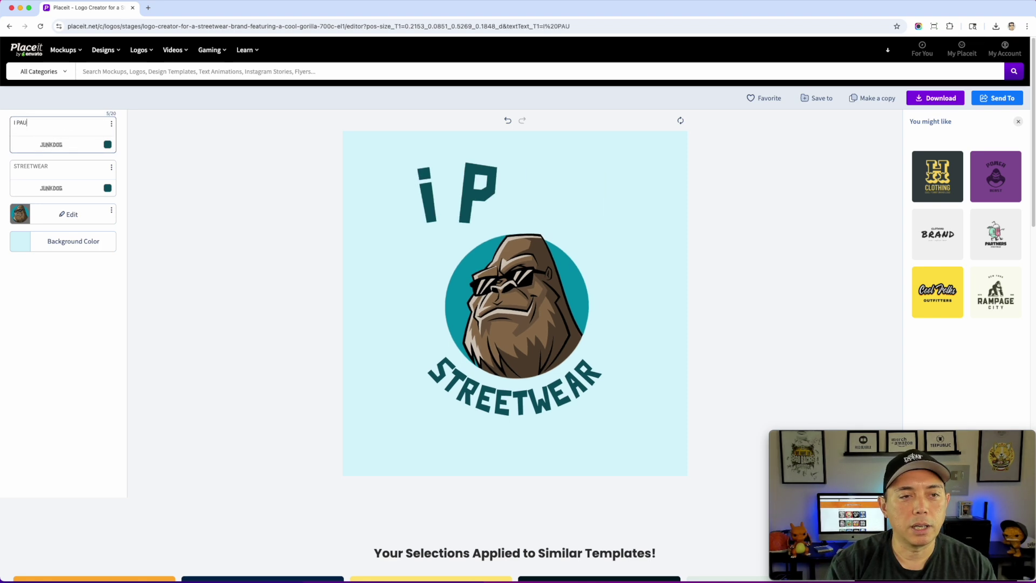
text(SE MY GAME)
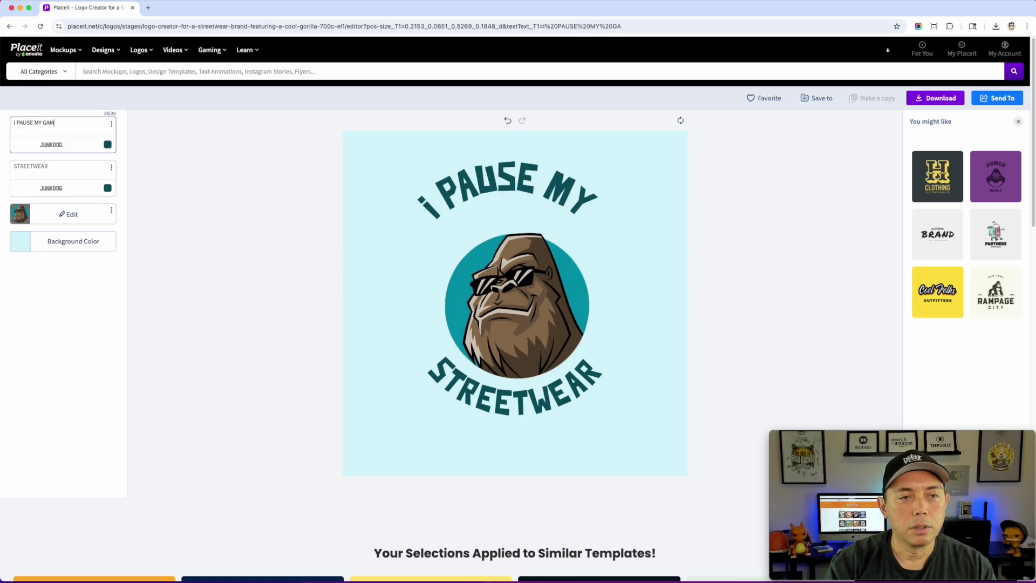
Enlarge the curved "I PAUSE MY GAME" text to span most of the canvas width, centre it near the upper edge, and delete the gorilla graphic.
click(51, 145)
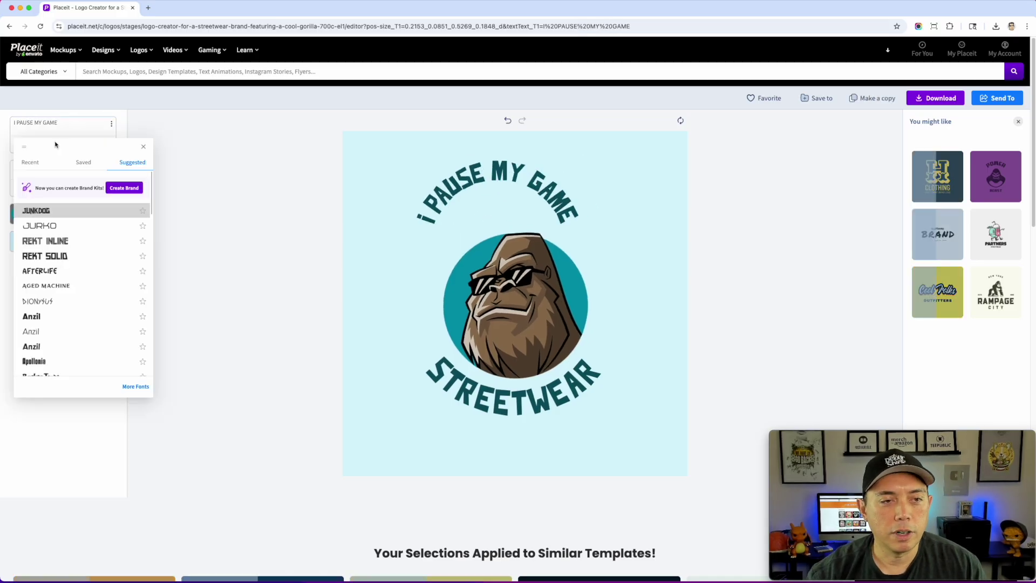
click(529, 193)
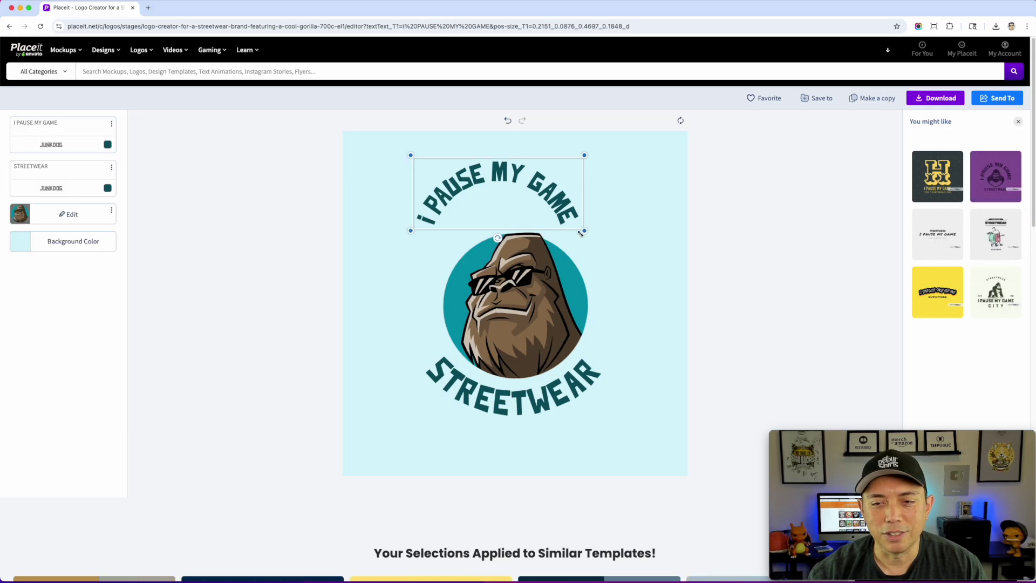
drag(584, 230, 712, 275)
drag(639, 225, 596, 211)
click(556, 308)
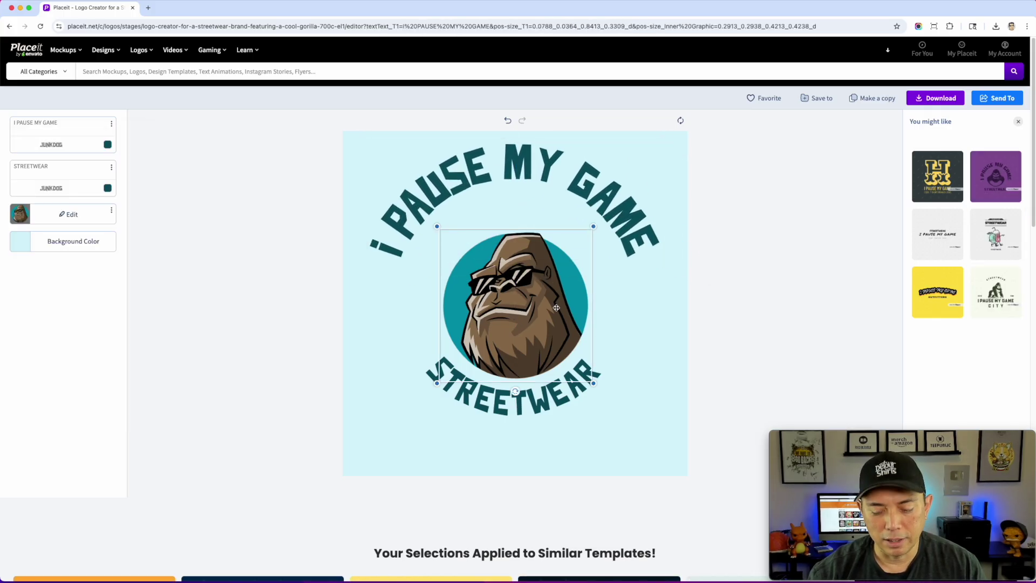
key(Delete)
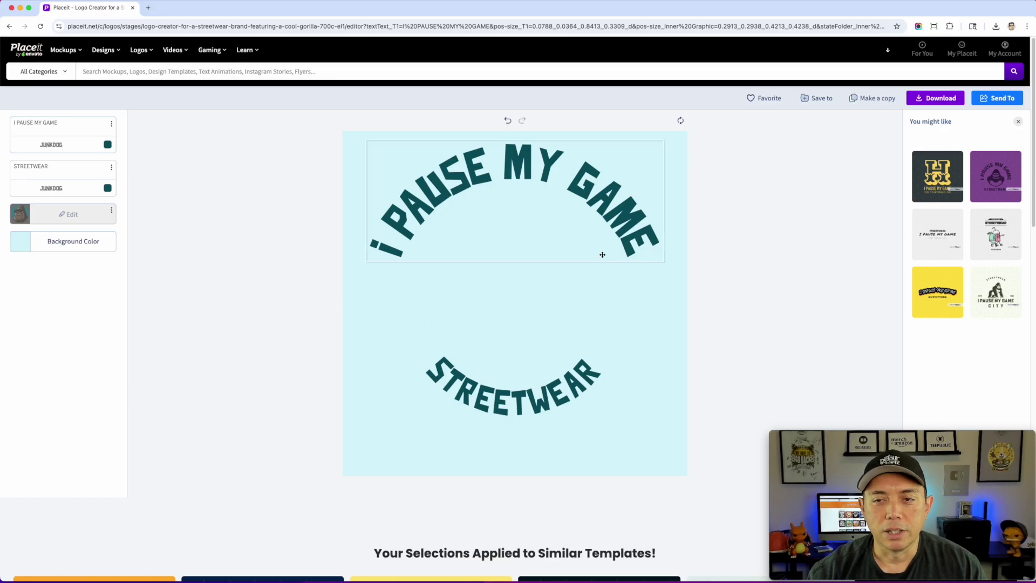
Open the suggested purple gorilla template and move its curved "I PAUSE MY GAME" text higher above the gorilla.
click(953, 184)
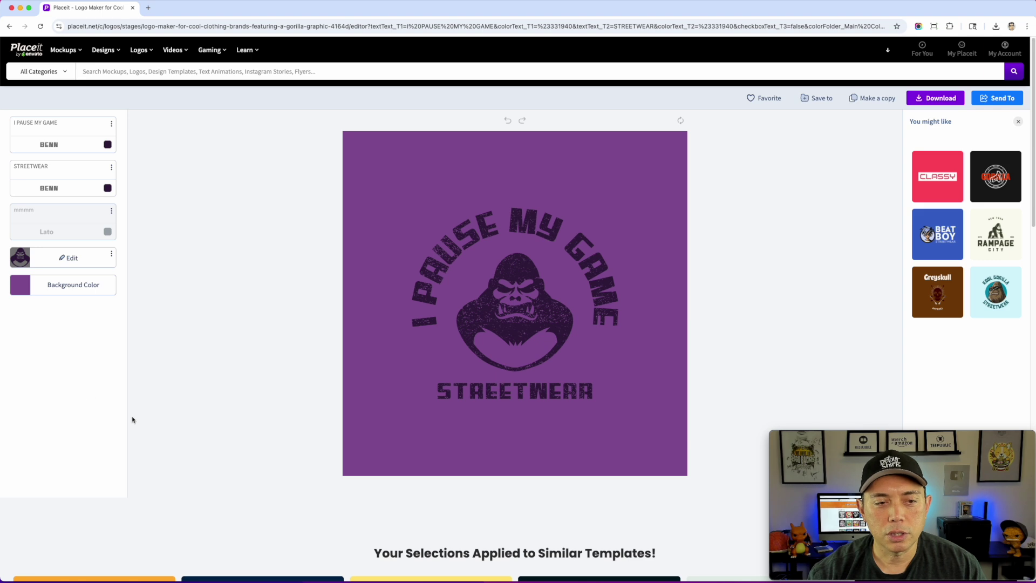
drag(515, 246, 516, 210)
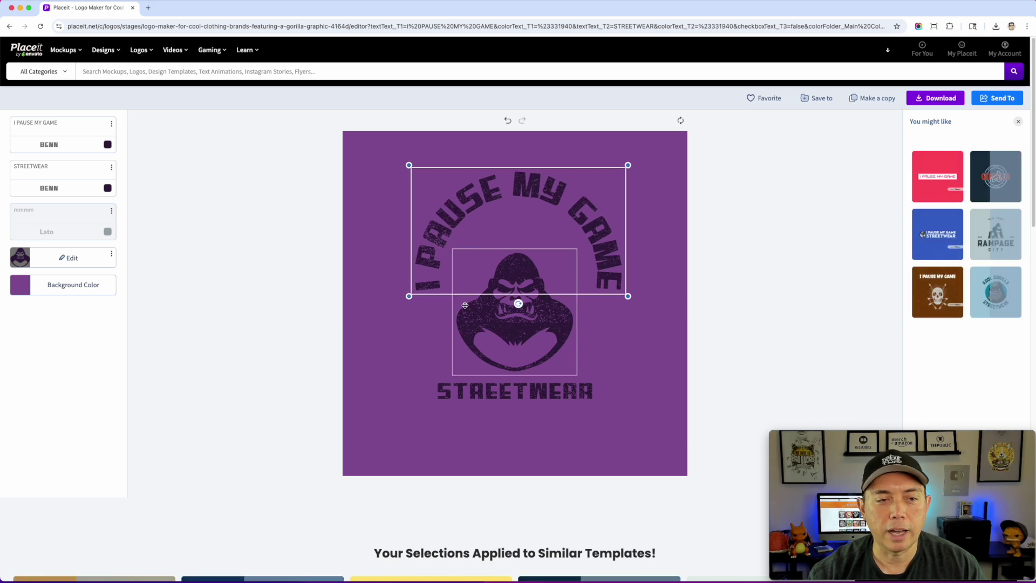
Go to the T-shirt design templates, preview "T-Shirt Design Maker Featuring Autumn-Themed Graphics", and close the preview.
click(101, 53)
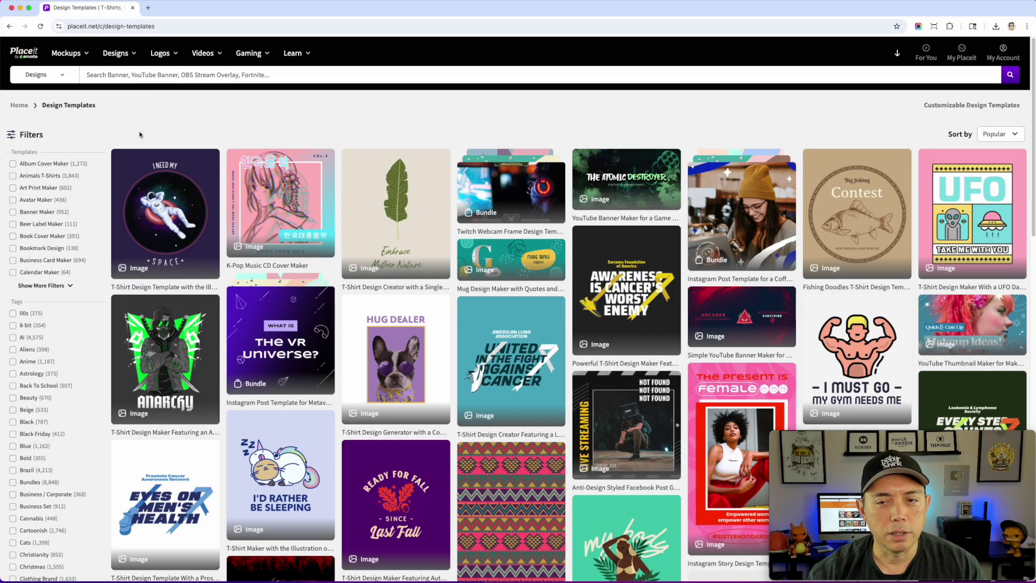
mouse_move(115, 54)
mouse_move(125, 125)
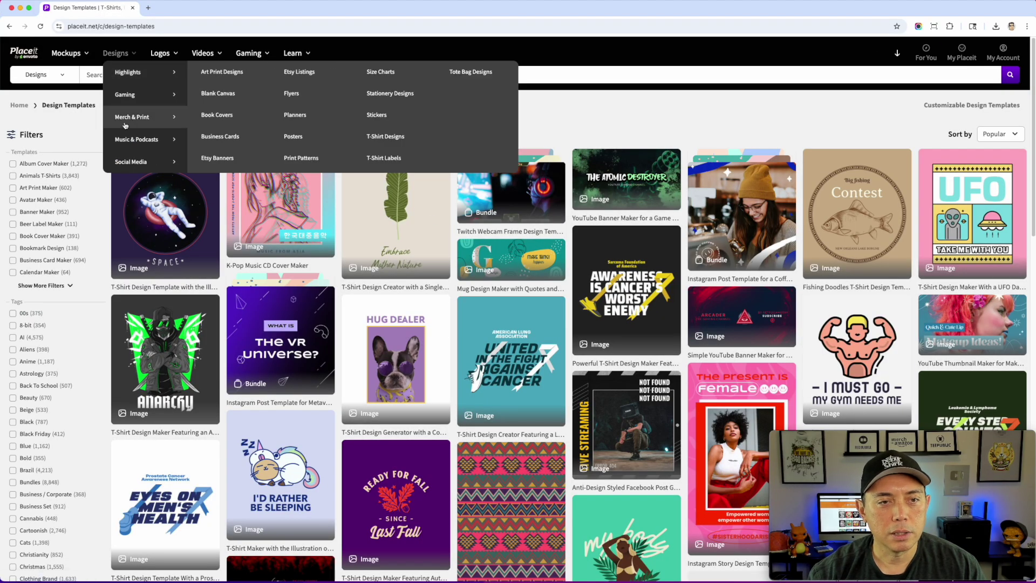
click(372, 136)
scroll(453, 312, down, 3)
click(396, 372)
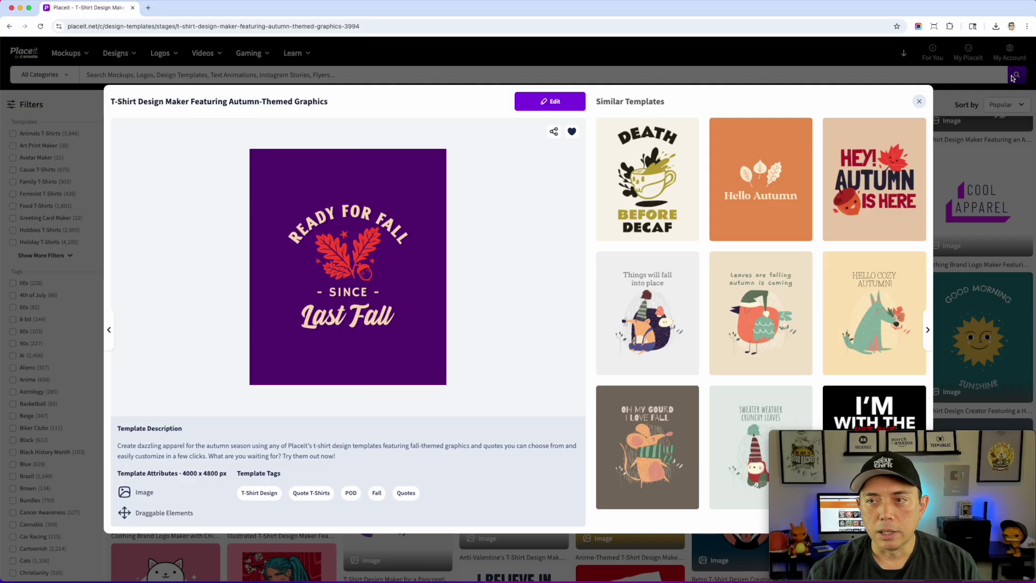
click(916, 104)
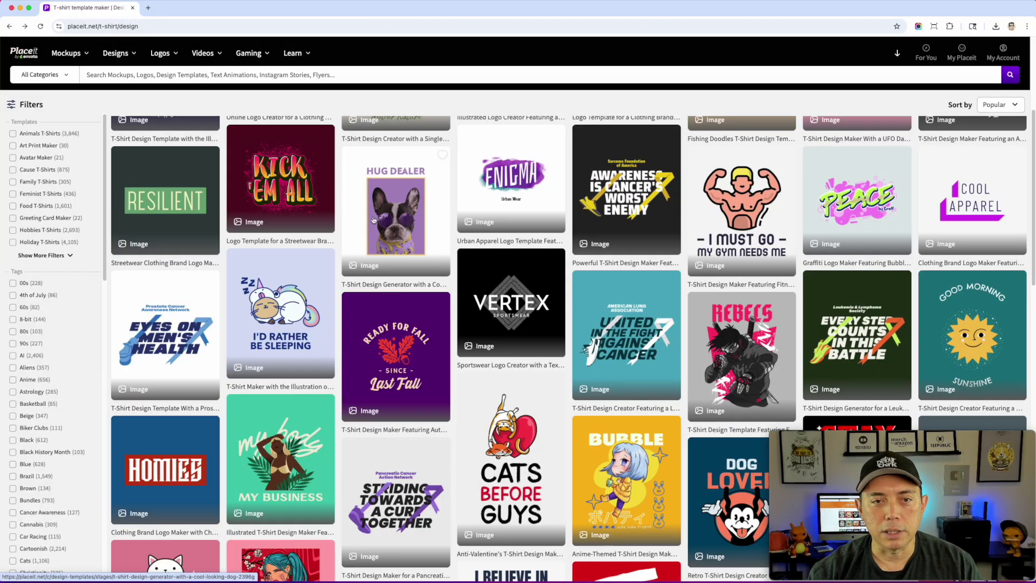
Filter the T-shirt designs to the Gaming category under Hobbies T-Shirts and look through the first page of templates.
scroll(379, 183, up, 5)
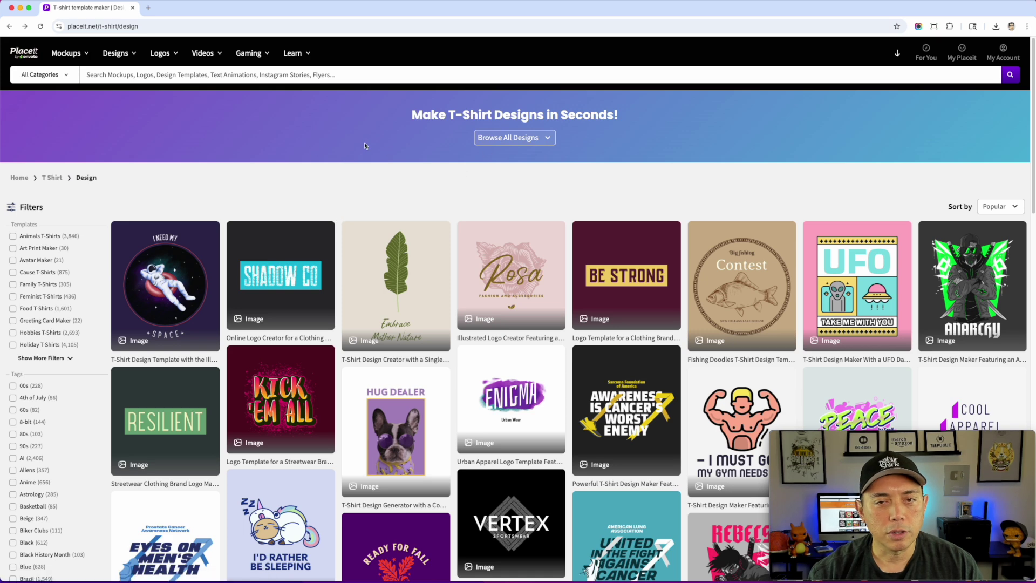
click(502, 138)
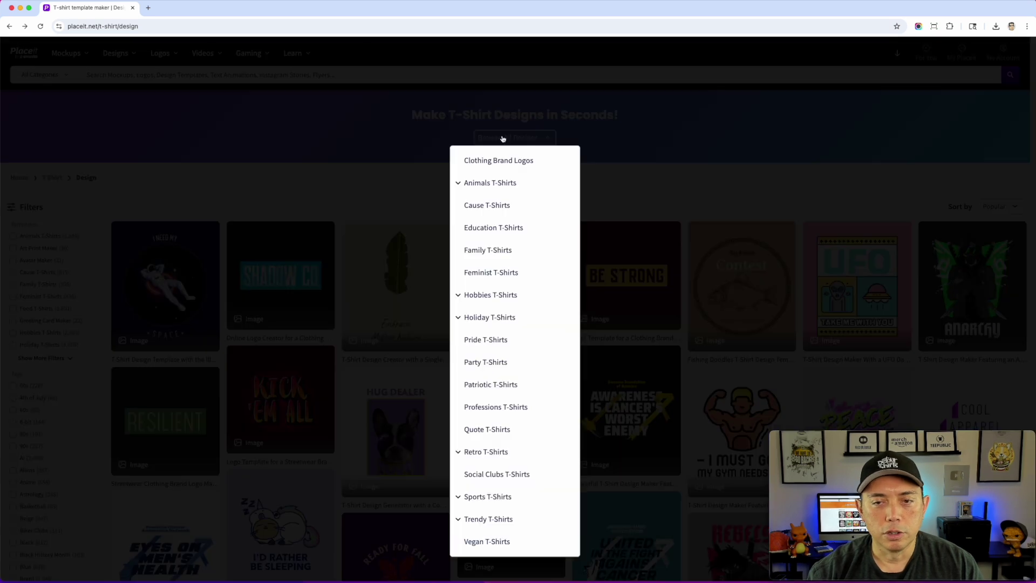
click(488, 294)
click(484, 430)
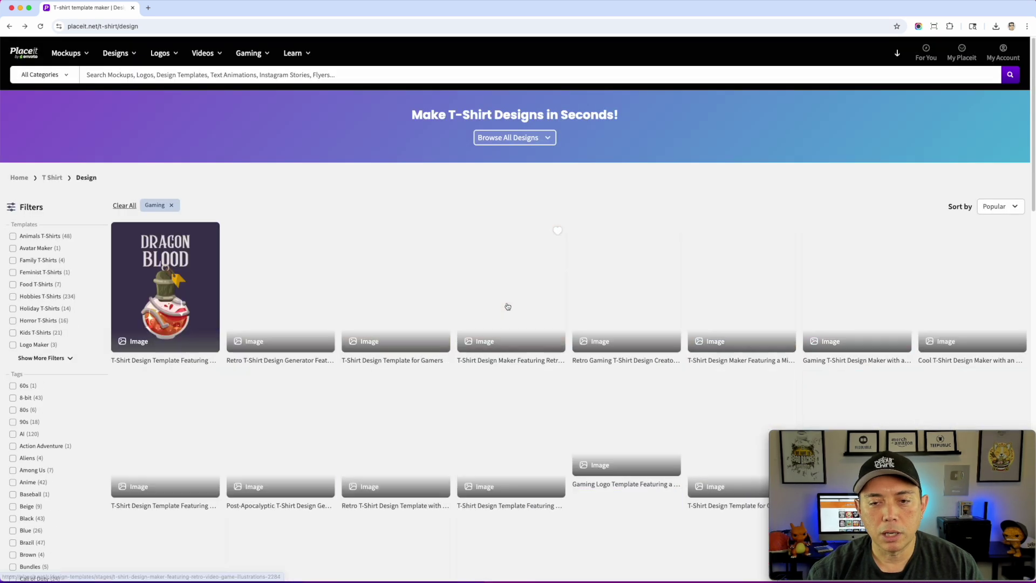
scroll(559, 272, down, 3)
scroll(559, 272, down, 3)
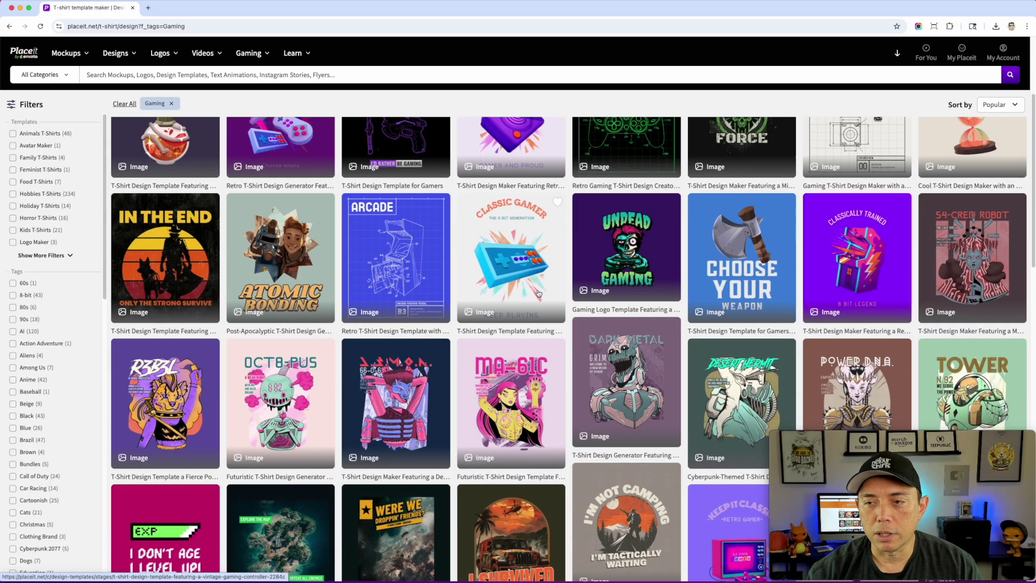
scroll(538, 293, down, 6)
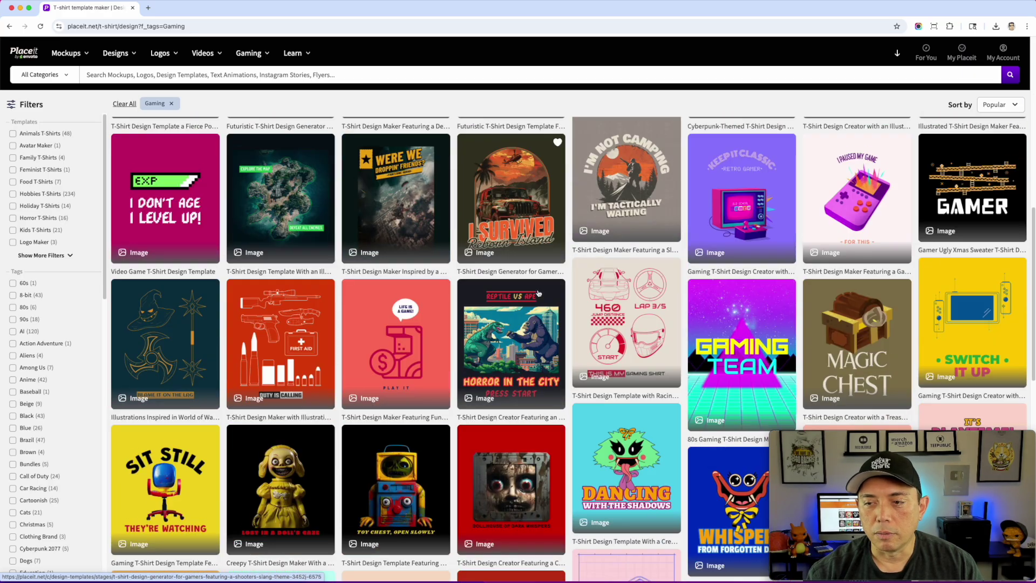
scroll(539, 293, down, 5)
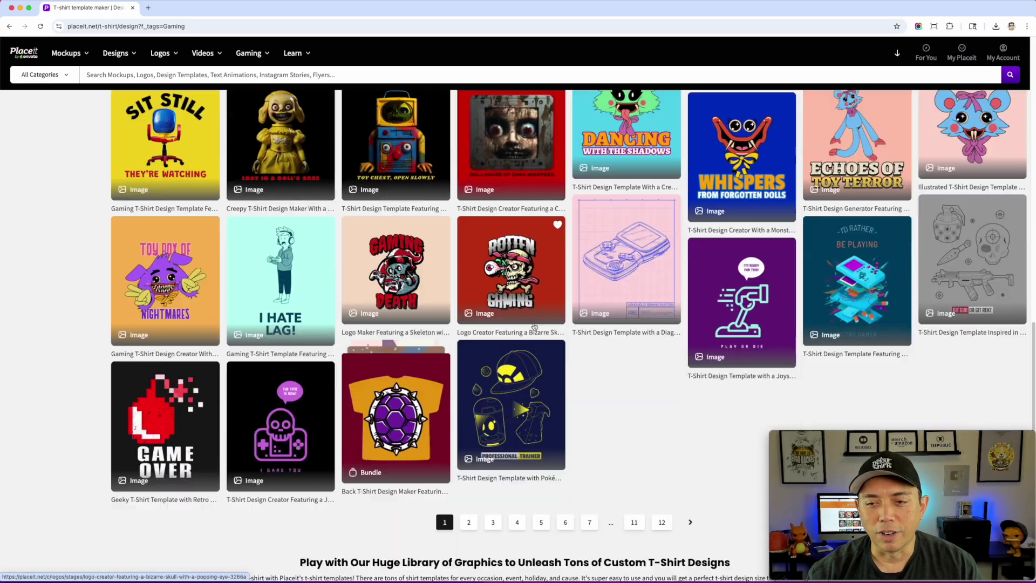
scroll(534, 326, up, 15)
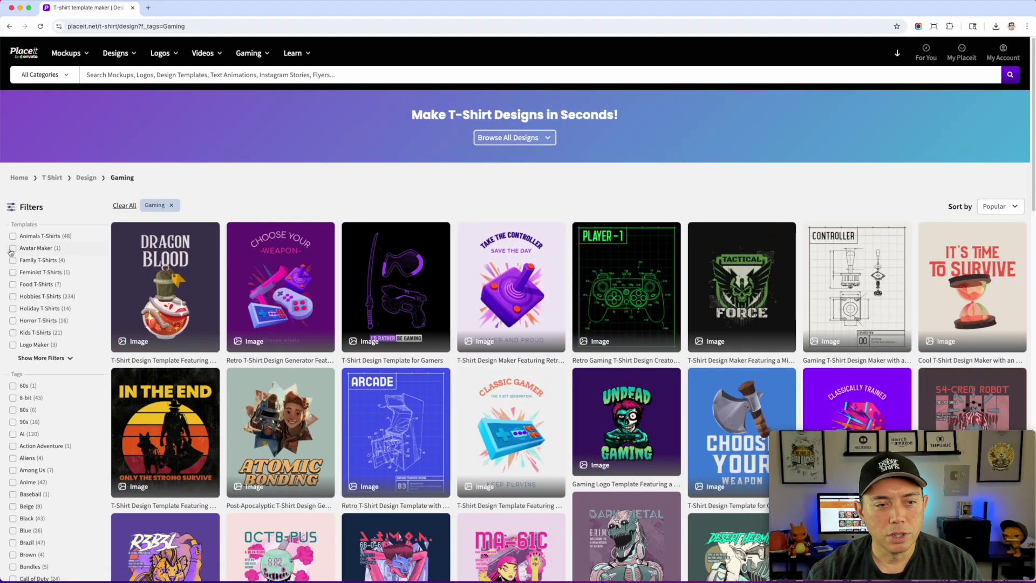
Search all templates for "CONTROLLER TSHIRT DESIGN" and look through the results.
click(134, 77)
text(CONTR)
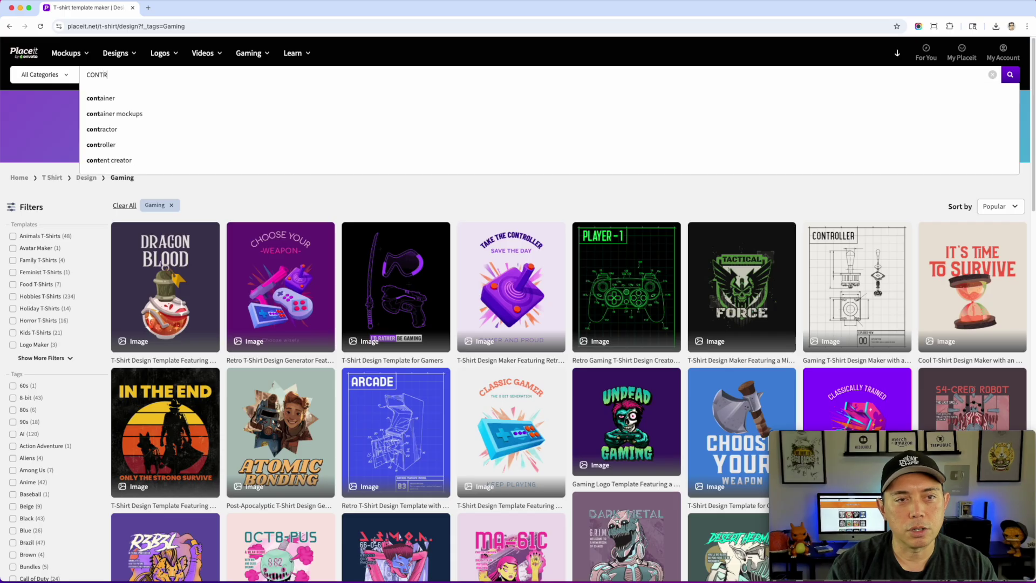
text(OLLER)
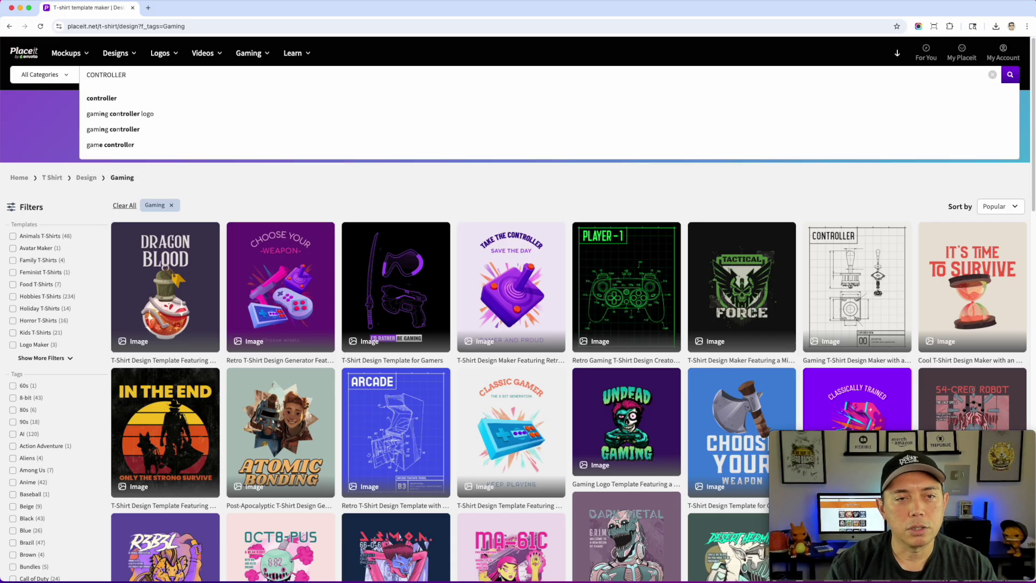
text( TSHIRT DESIGN)
key(Return)
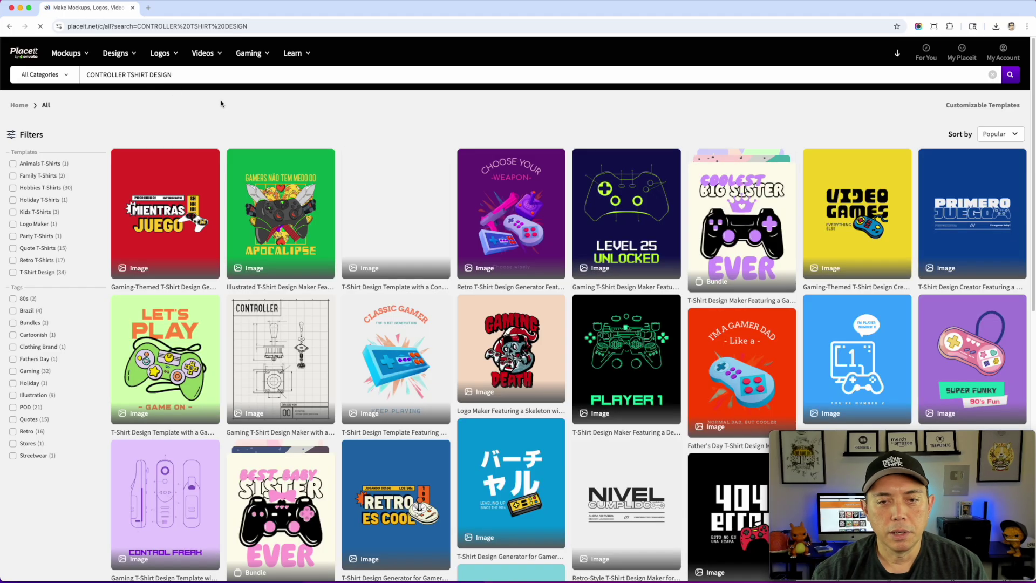
scroll(513, 329, down, 1)
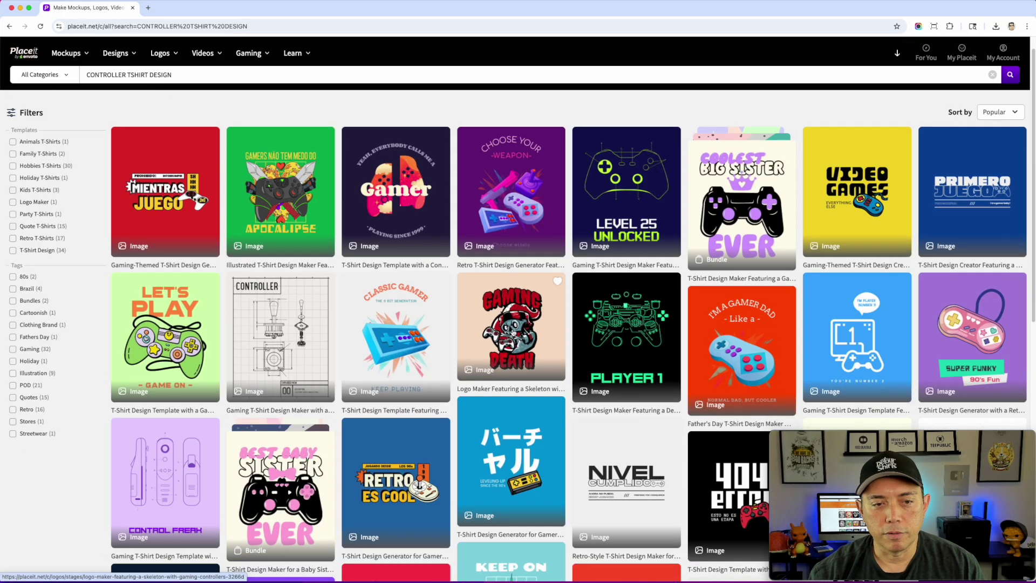
scroll(512, 329, down, 6)
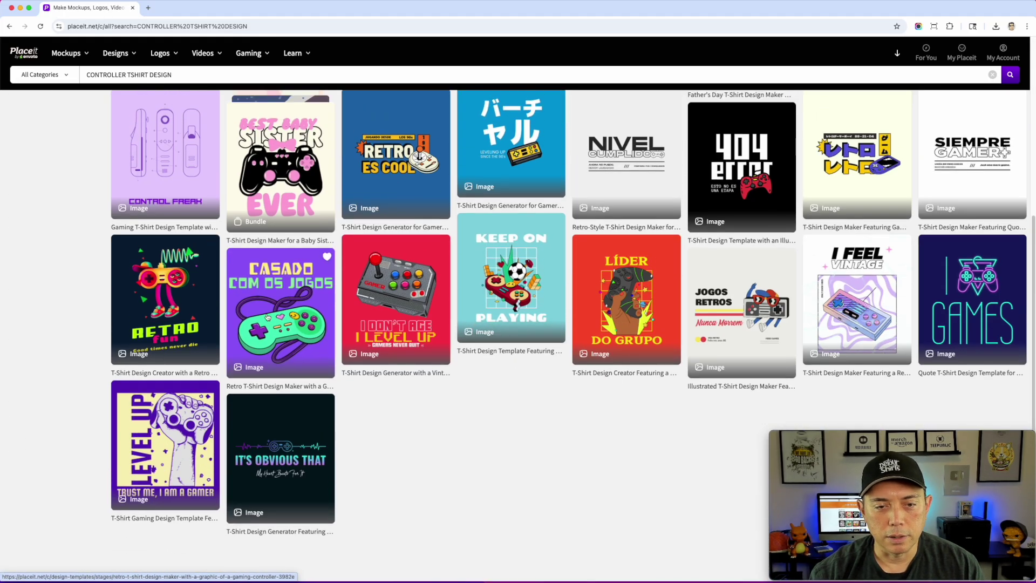
Preview "Retro T-Shirt Design Maker with a Graphic of a Gaming Controller" and return to the search results.
click(267, 317)
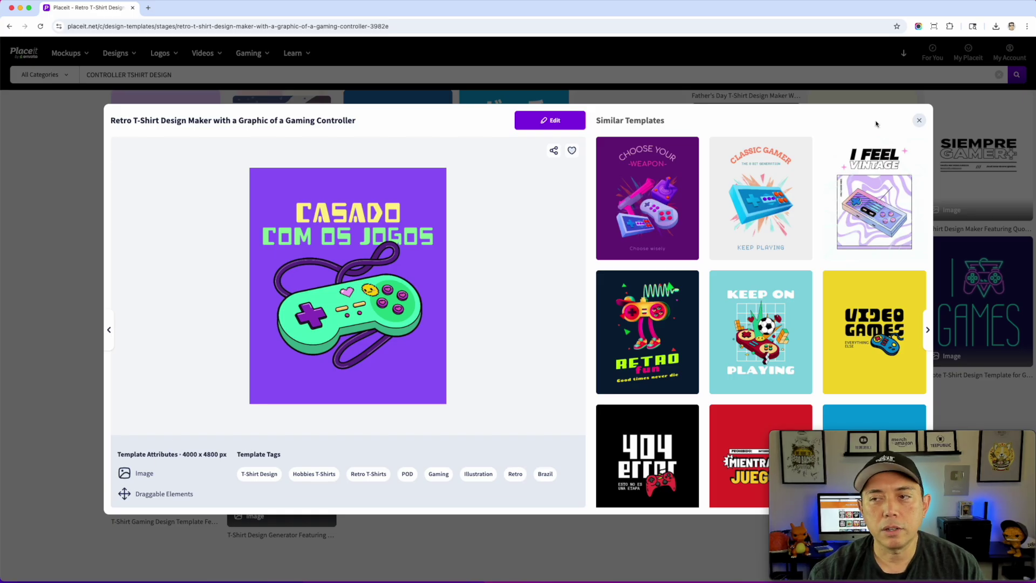
click(918, 120)
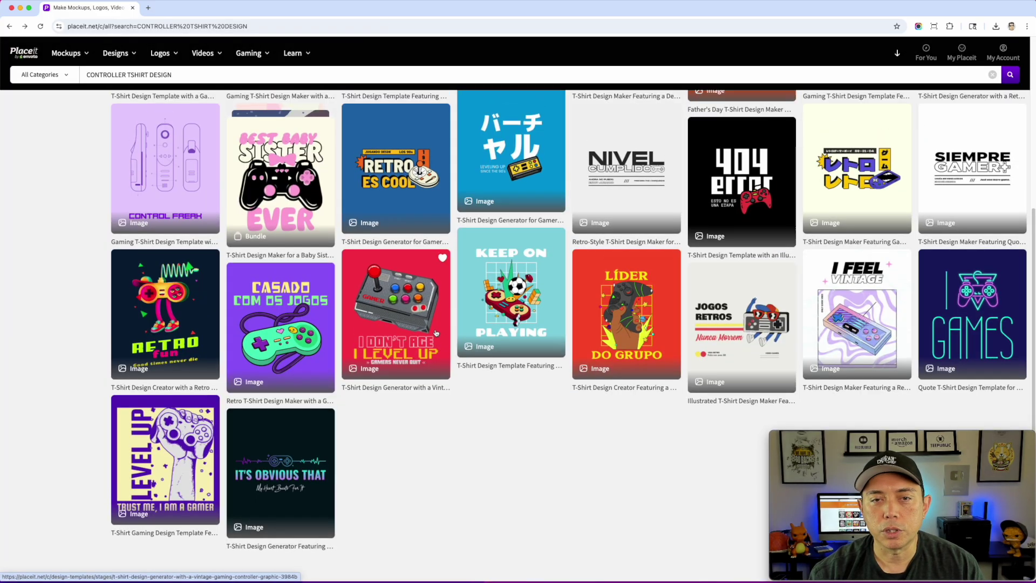
scroll(436, 333, up, 2)
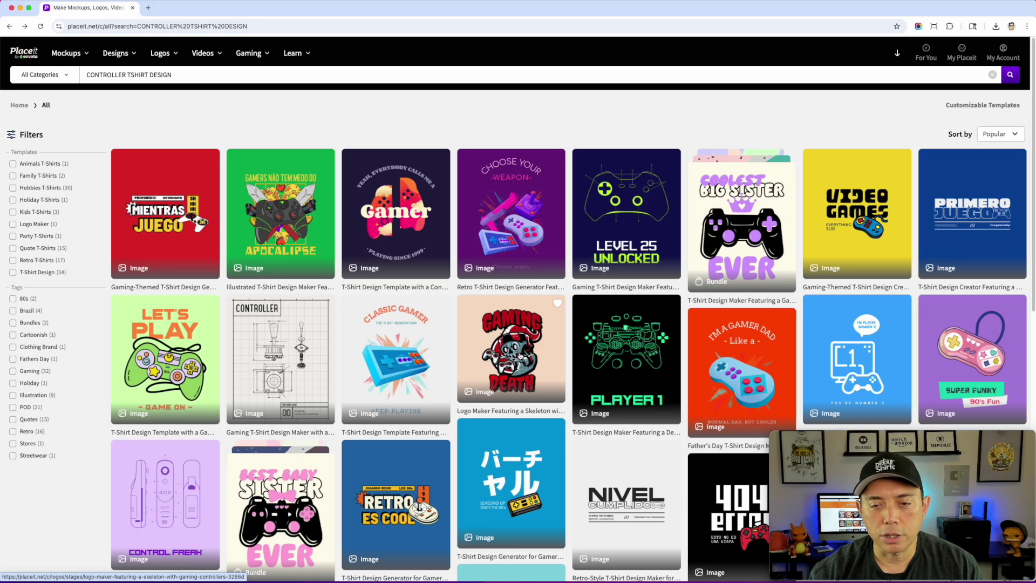
Open "Logo Maker Featuring a Skeleton with Gaming Controllers" for editing and switch to the suggested "Lucky Skeleton" template.
click(516, 357)
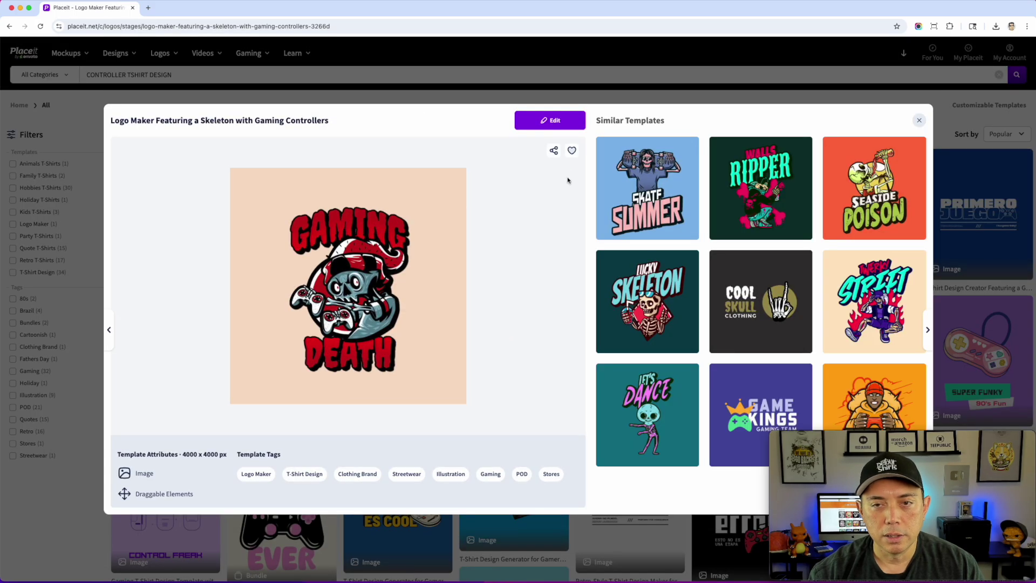
click(559, 123)
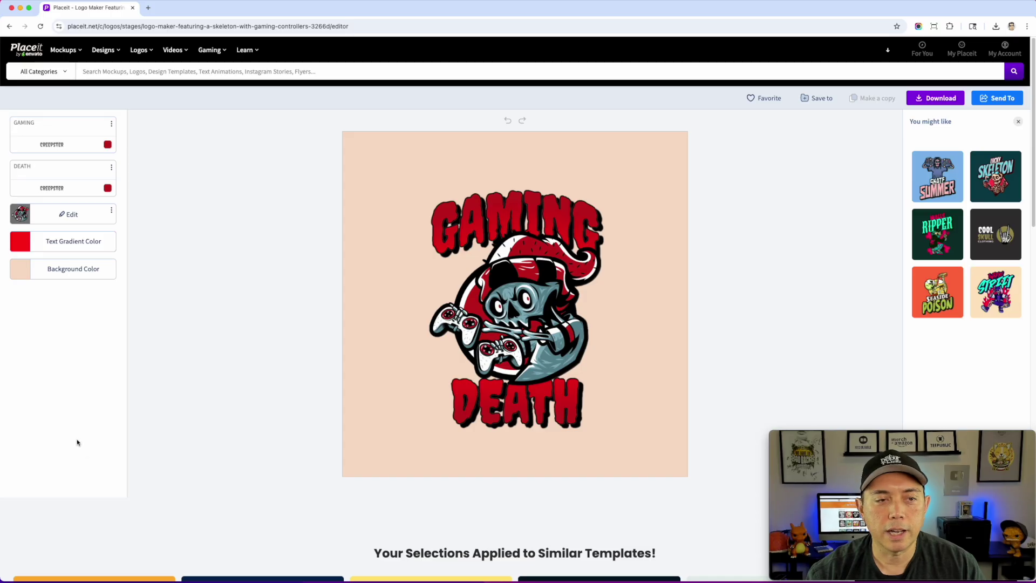
scroll(331, 413, down, 3)
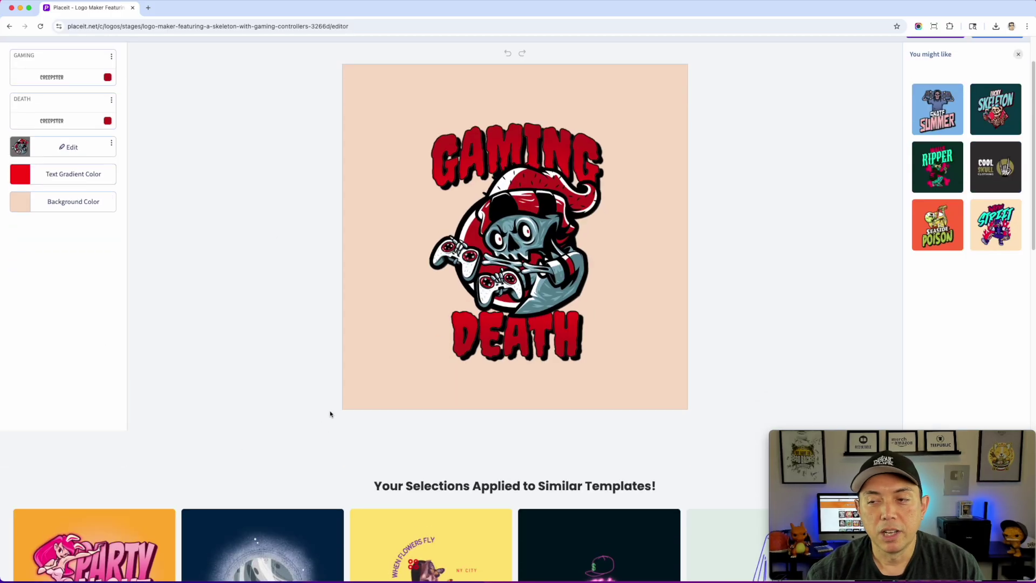
scroll(331, 414, up, 3)
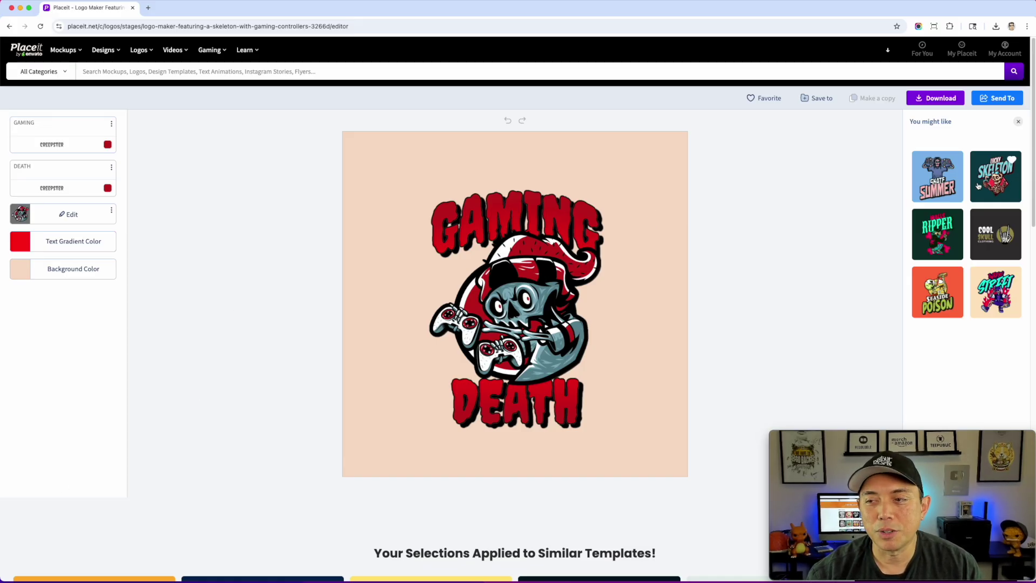
click(994, 184)
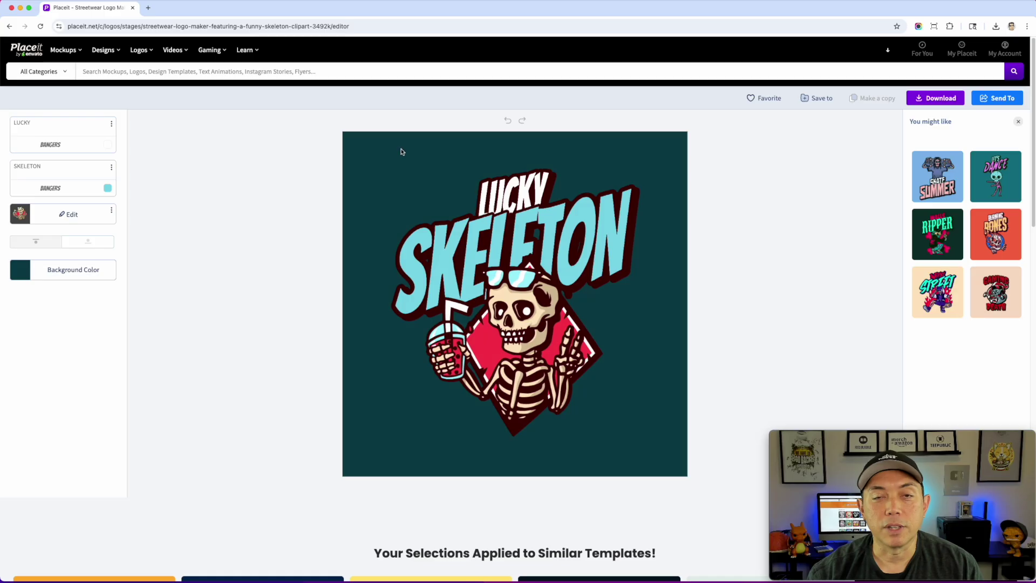
Go back to the T-shirt design templates and sort them by Newest.
mouse_move(121, 51)
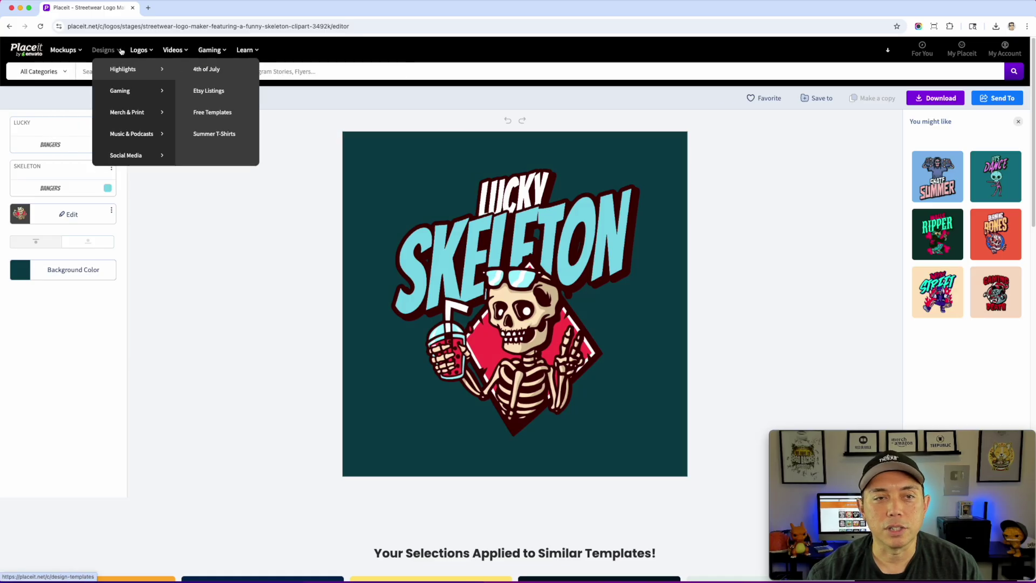
mouse_move(107, 136)
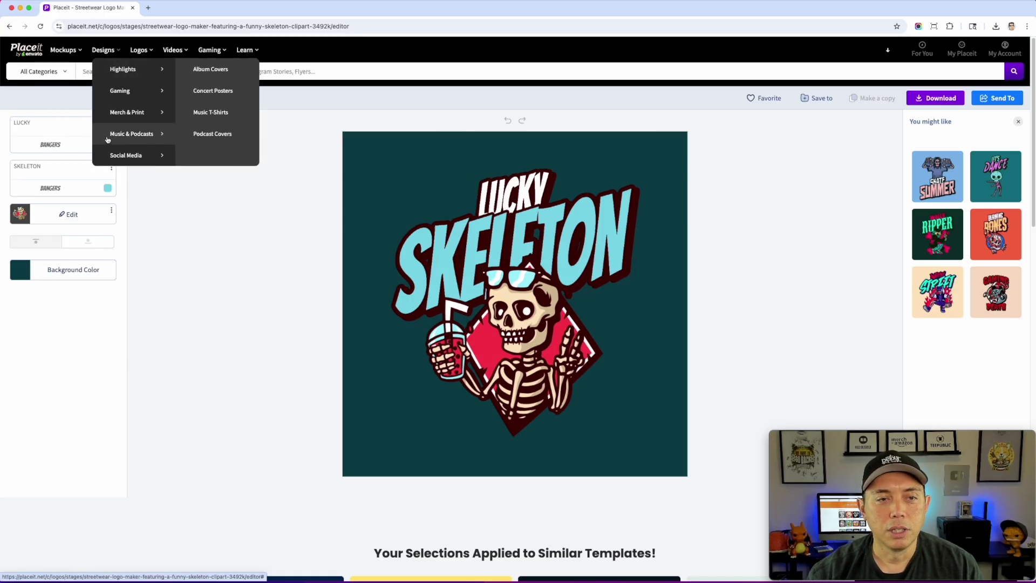
mouse_move(116, 97)
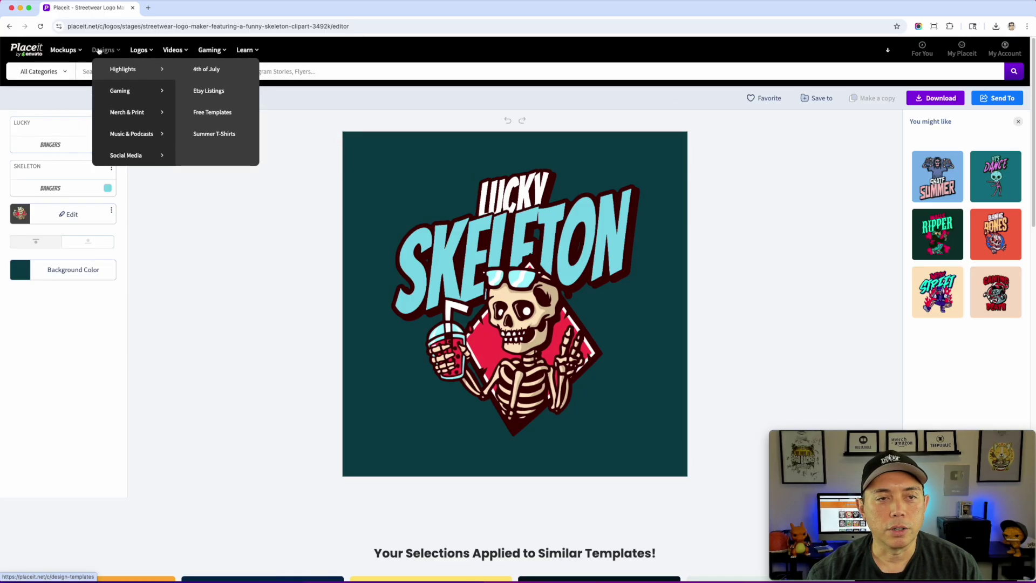
click(377, 133)
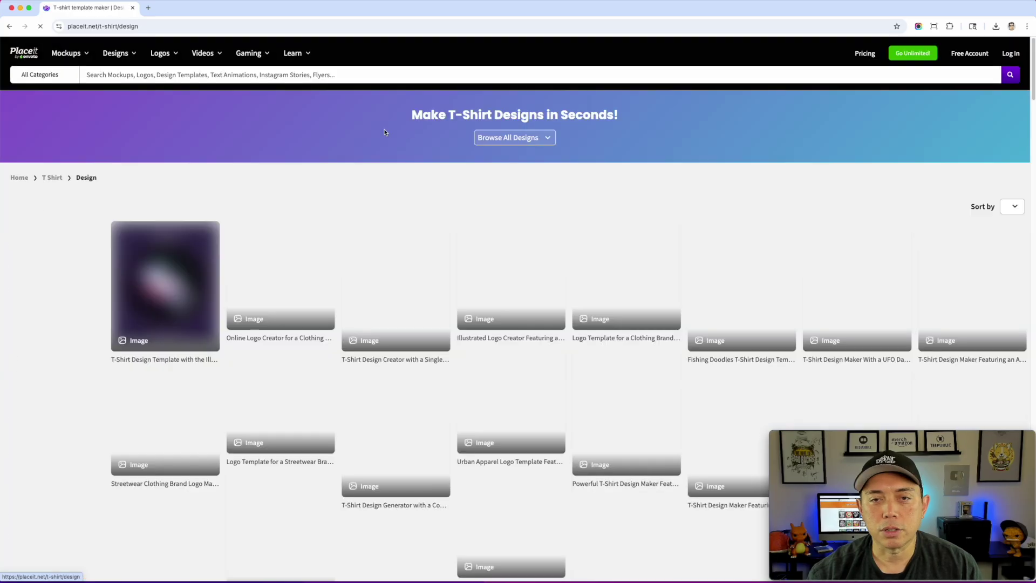
click(1001, 206)
click(980, 258)
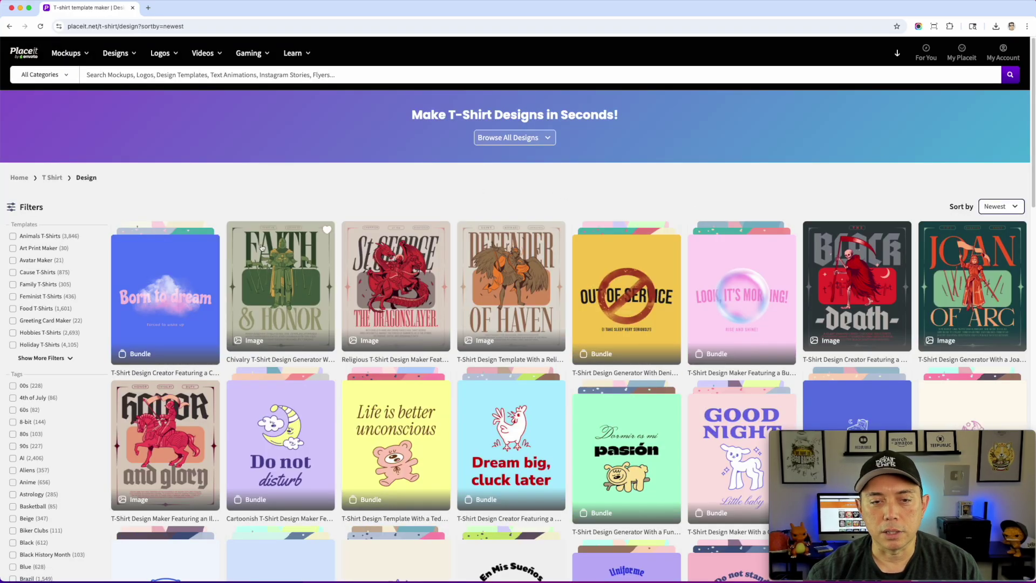
Open "T-Shirt Design Template With a Cartoonish Rainbow and an Adulthood Quote" for editing and dismiss the bundle notice.
scroll(528, 271, down, 1)
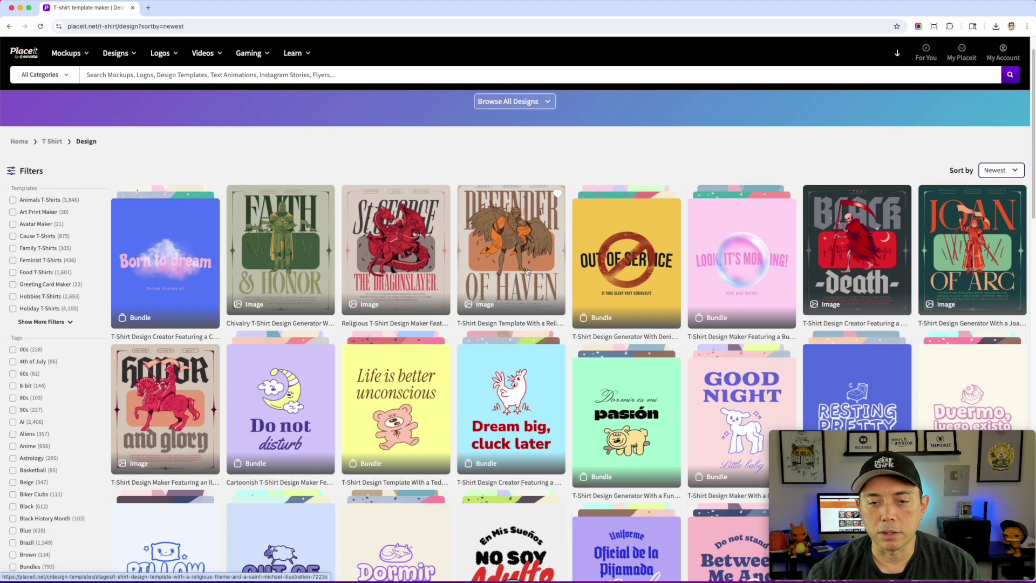
scroll(528, 272, down, 3)
scroll(588, 318, down, 5)
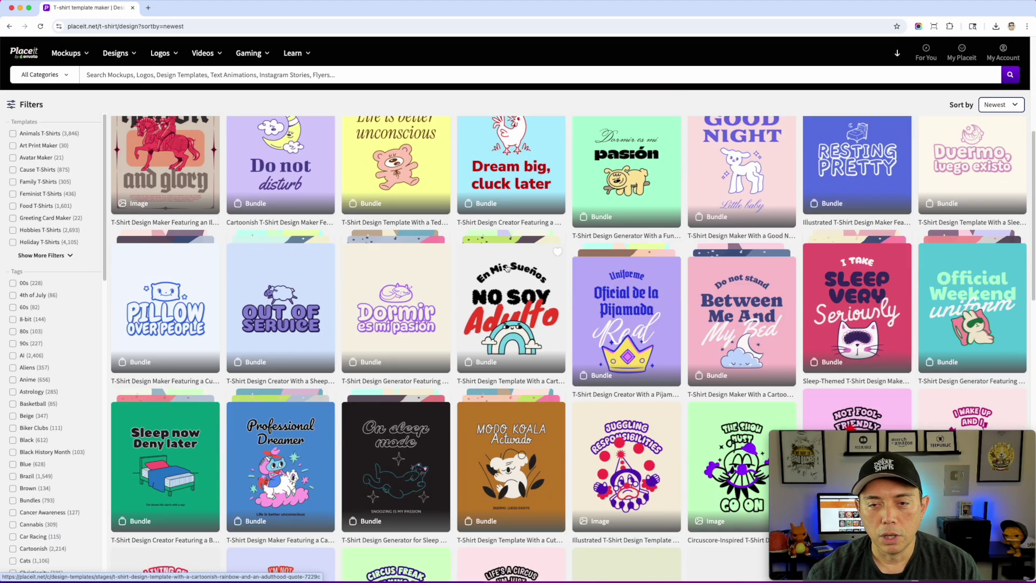
click(515, 304)
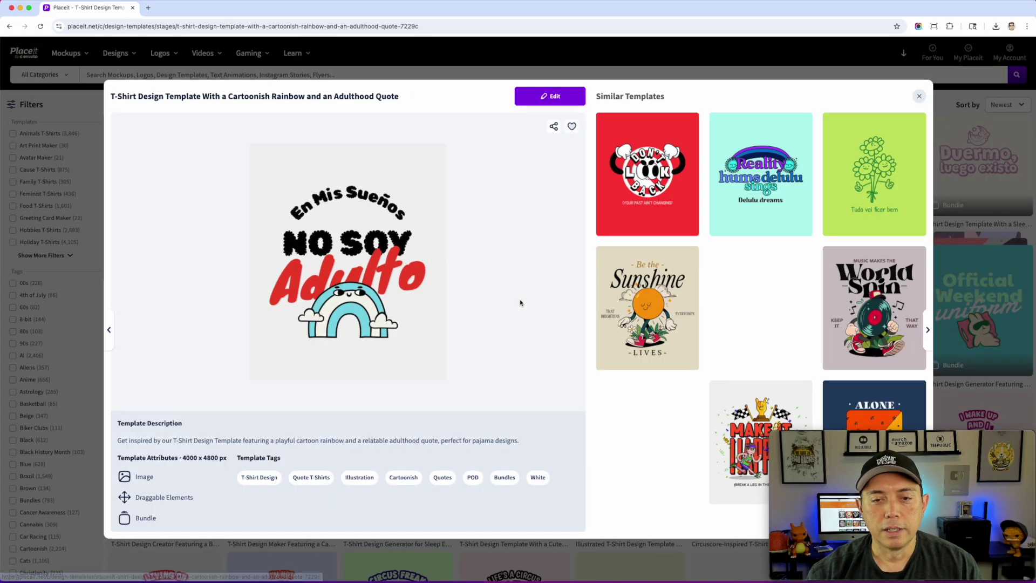
click(537, 97)
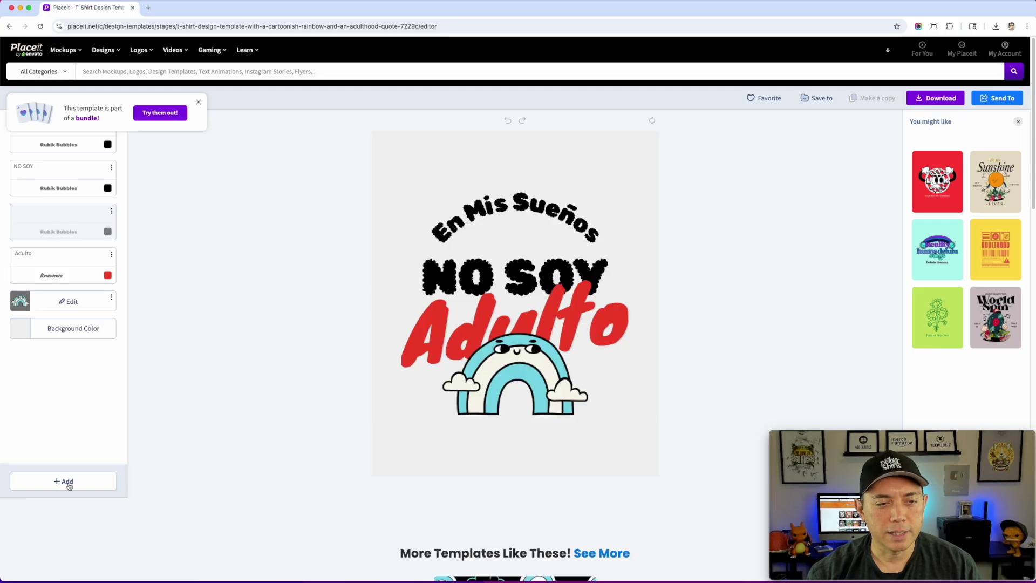
click(198, 102)
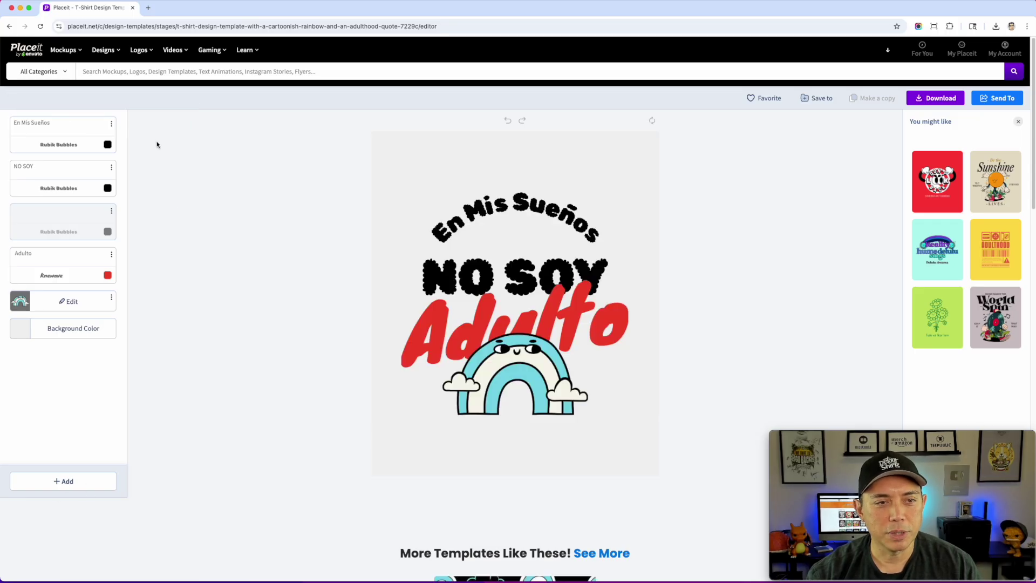
Try moving the arched "En Mis Sueños" text higher above "NO SOY" and revert the move.
drag(593, 226, 592, 198)
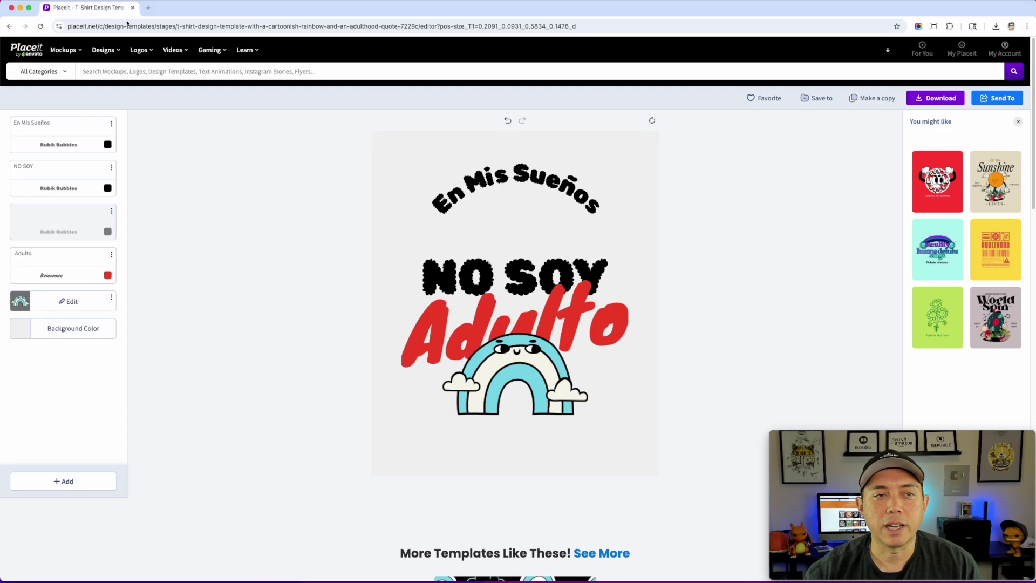
click(9, 27)
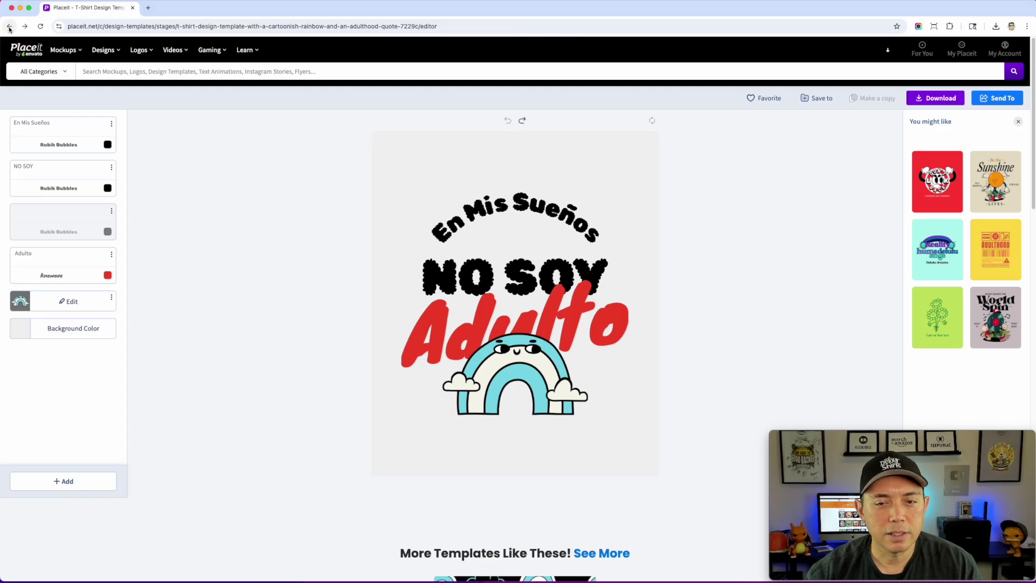
Leave the editor for the rainbow template's detail page and review its description, attributes, tags and similar templates.
click(9, 27)
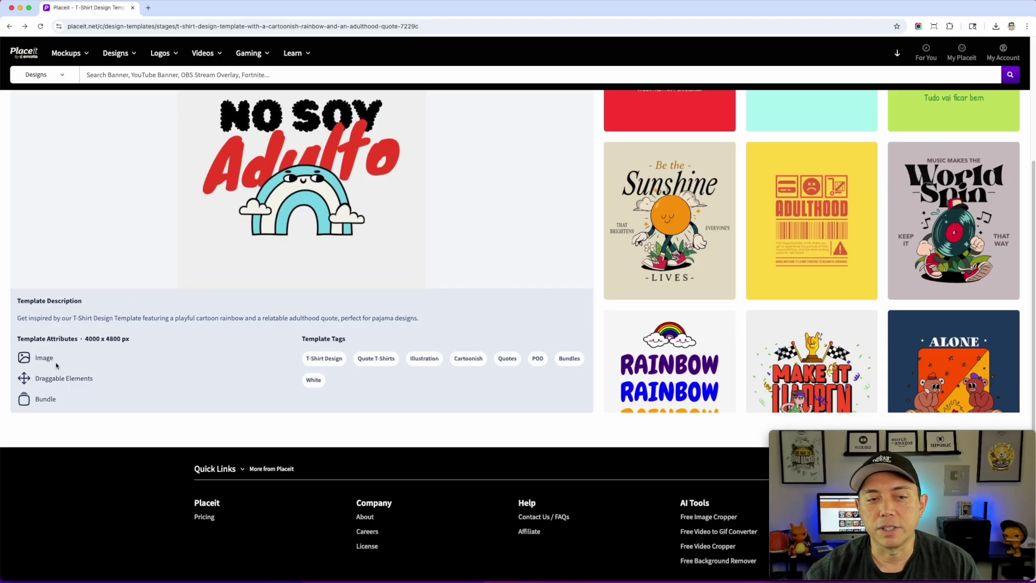
scroll(201, 409, up, 3)
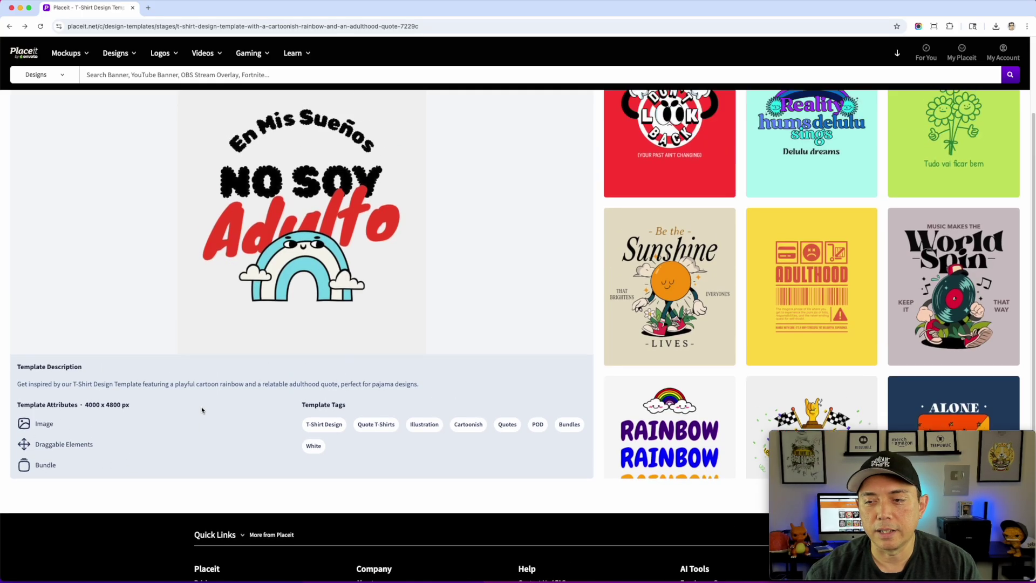
scroll(202, 411, up, 1)
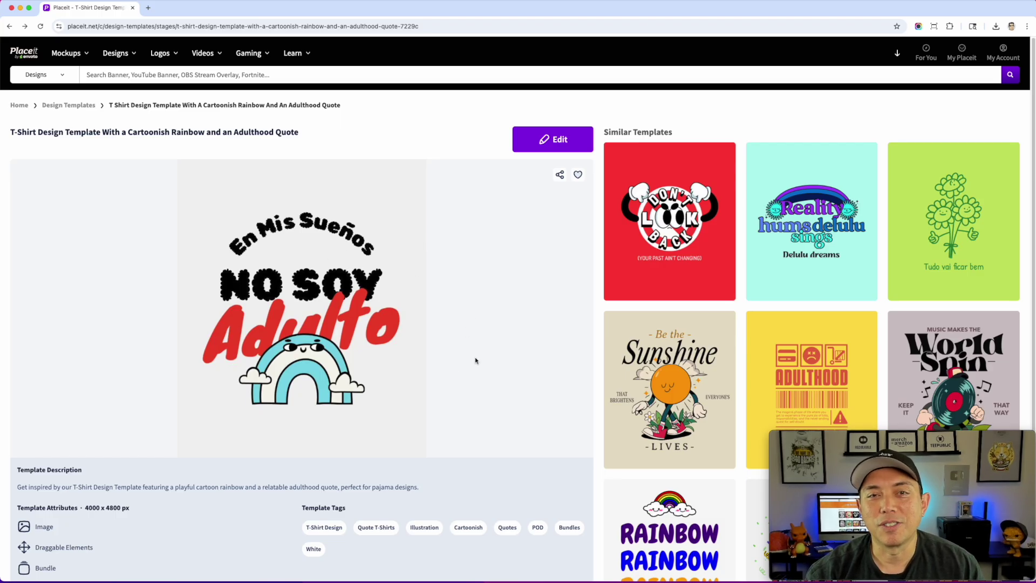
scroll(477, 394, down, 3)
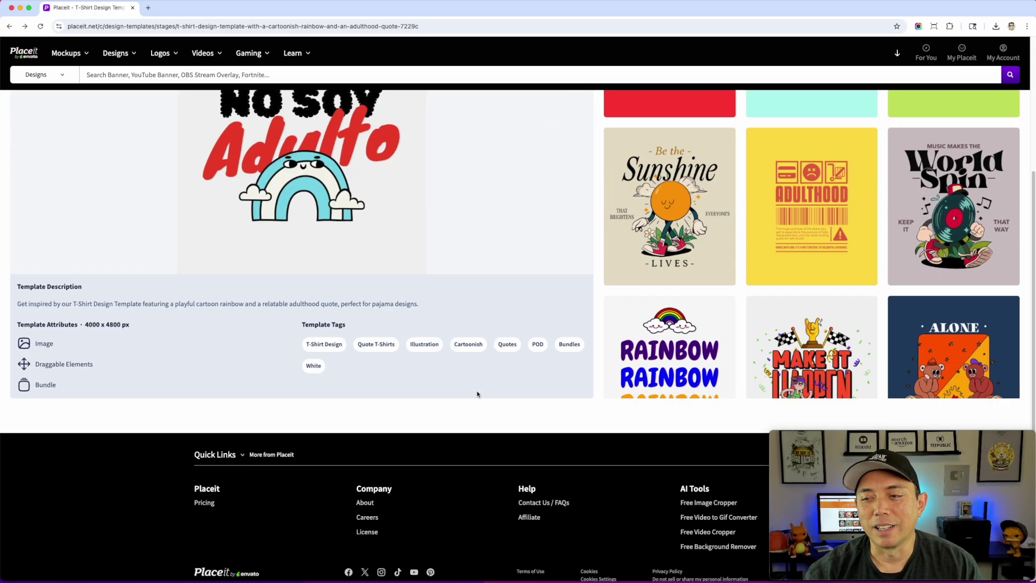
scroll(432, 251, up, 3)
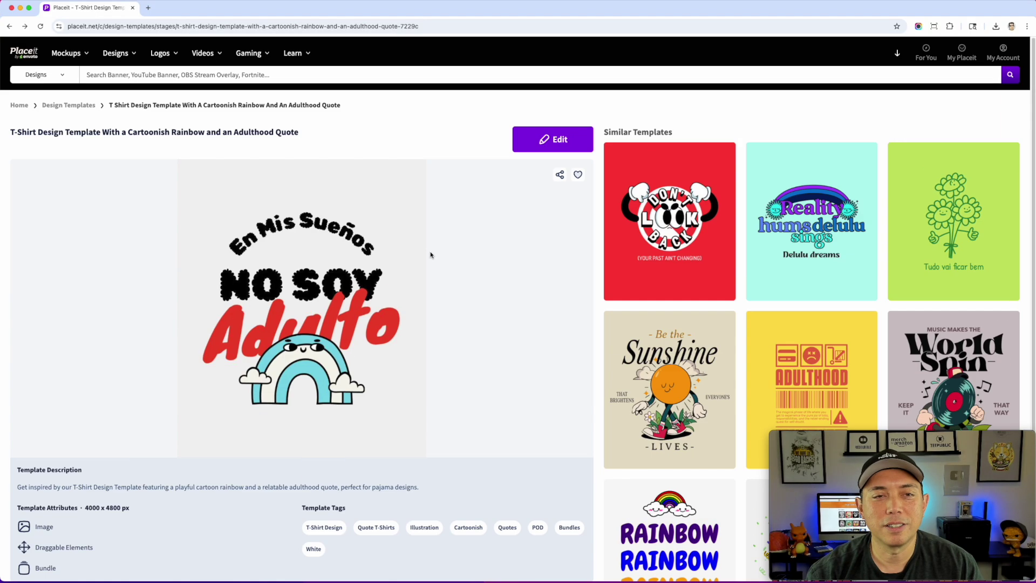